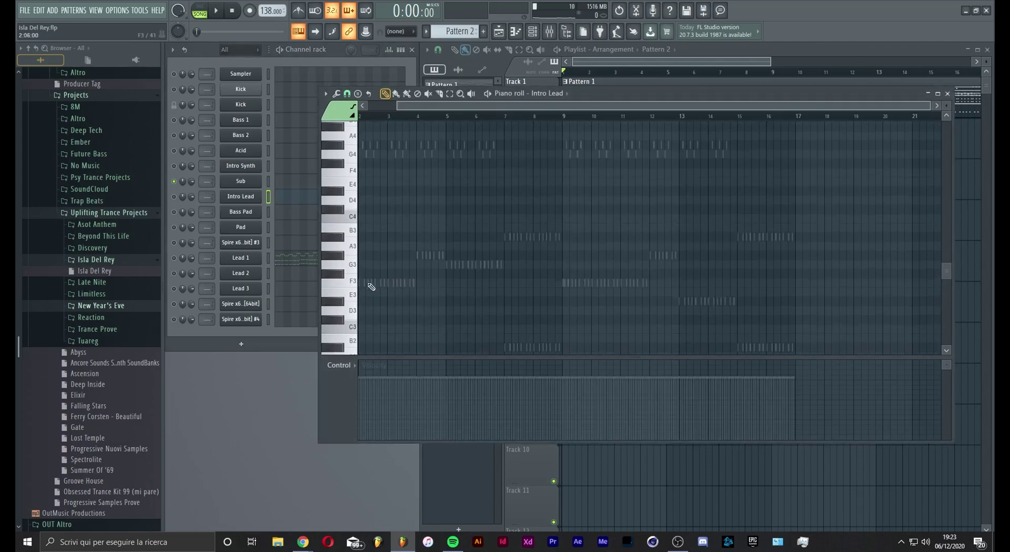
Draw alternating F3 and G#4 notes across beats 3–6 of the Intro Lead
scroll(362, 118, "up", 5)
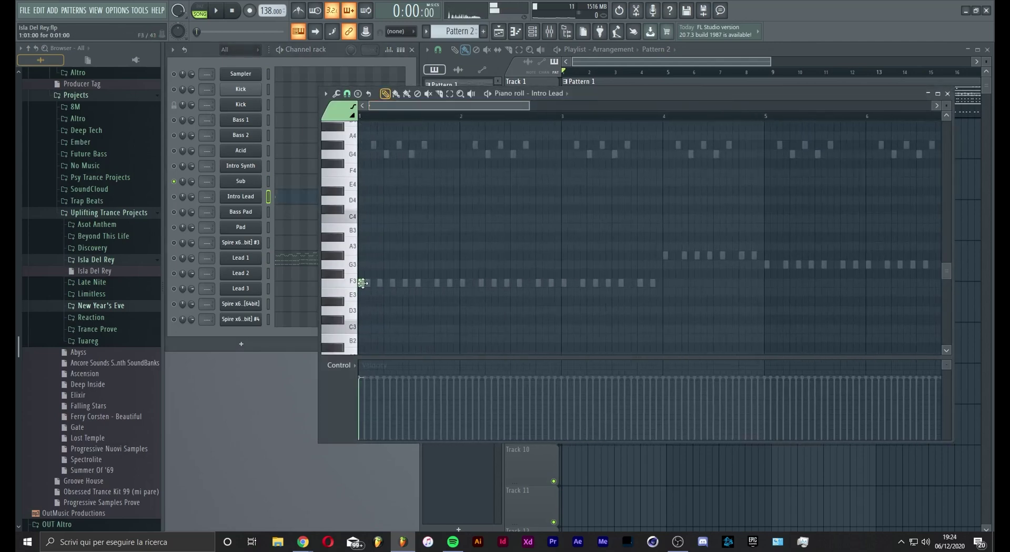
left_click(374, 146)
left_click(387, 283)
left_click(401, 145)
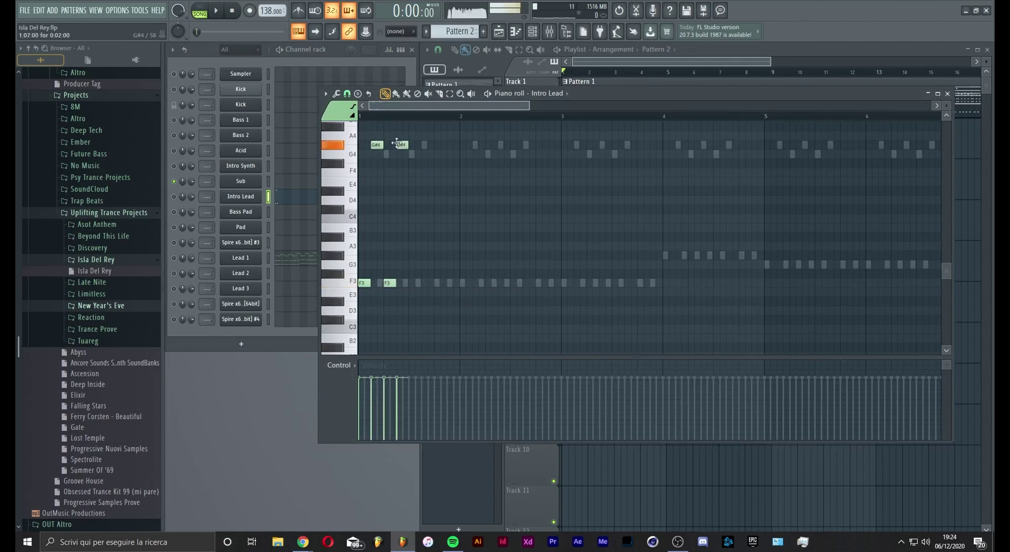
left_click(409, 283)
left_click(426, 145)
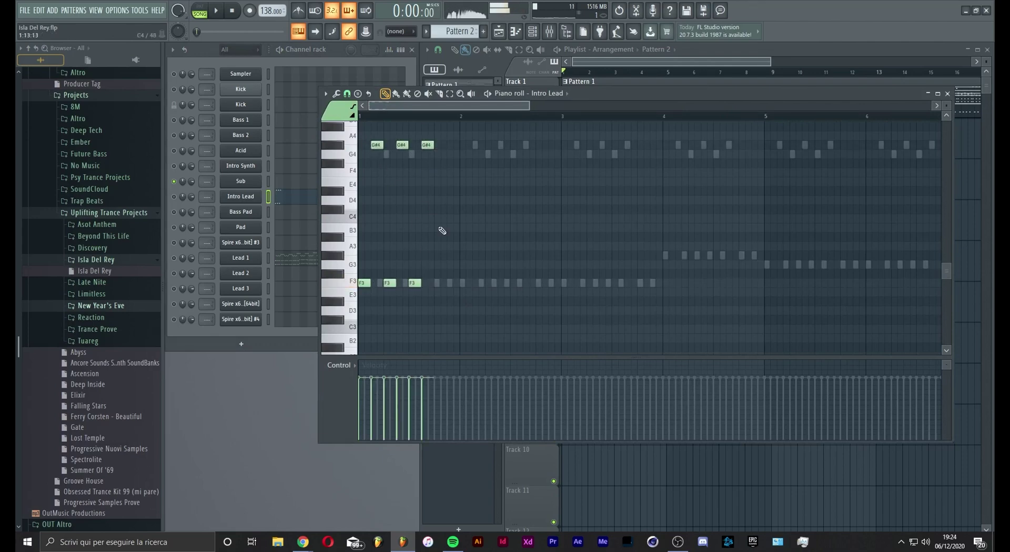
left_click(437, 283)
scroll(492, 218, "up", 5)
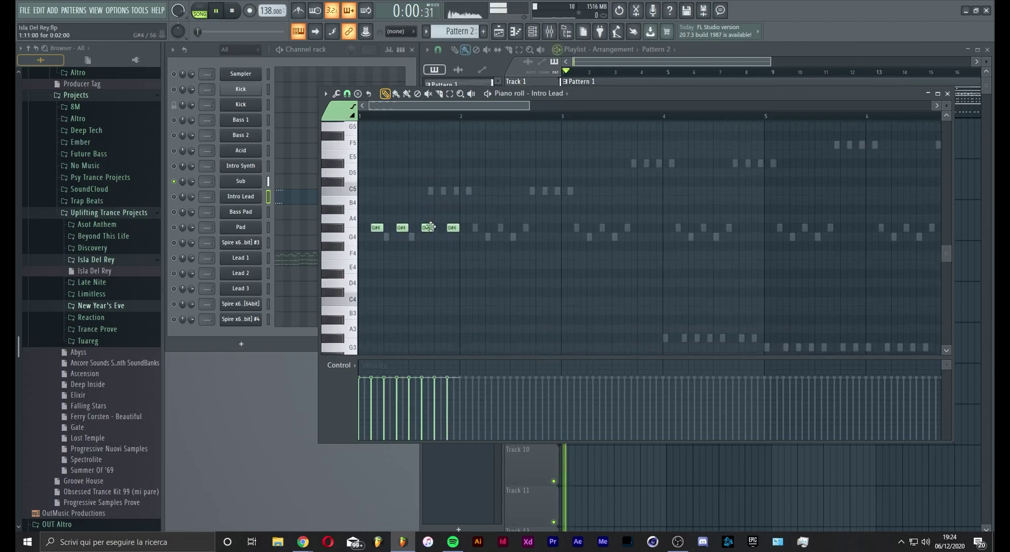
Switch to pattern playback, audition the notes, and move the third G#4 up to C5
left_click(200, 7)
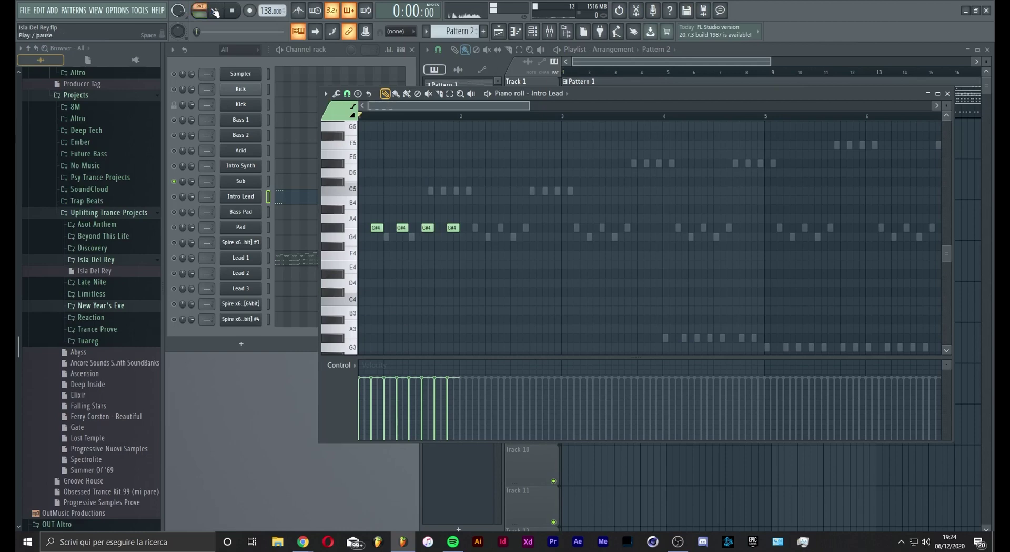
key("space")
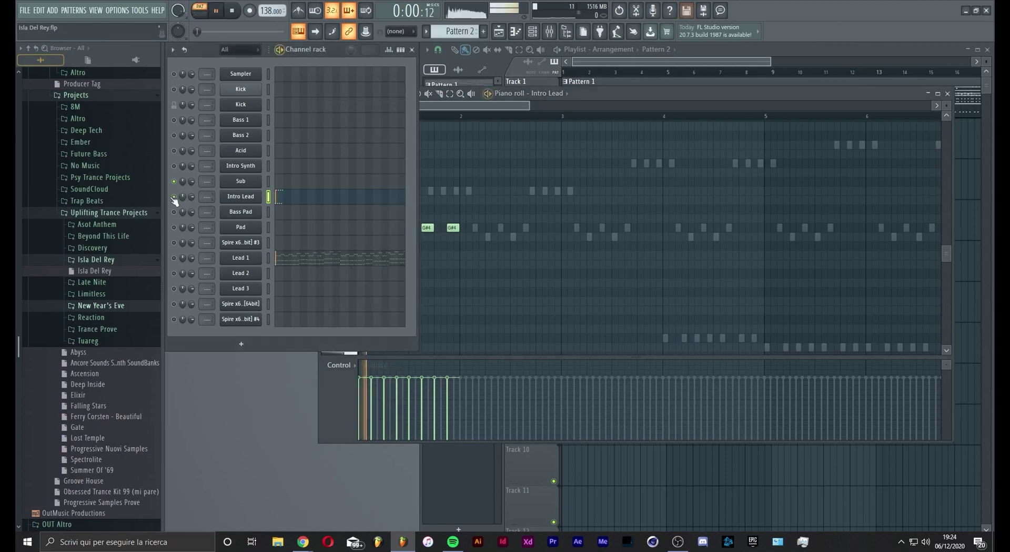
key("space")
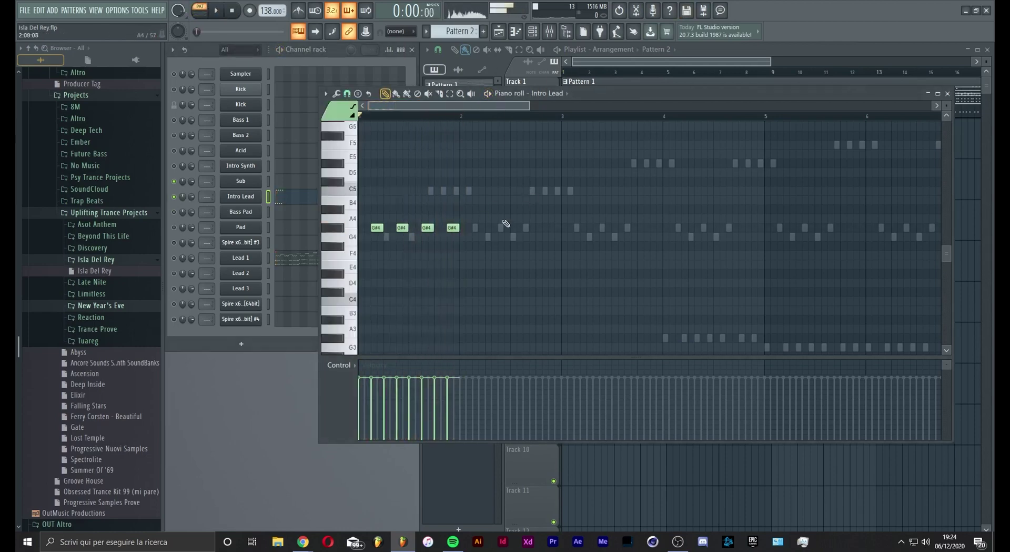
left_click_drag(433, 229, 435, 191)
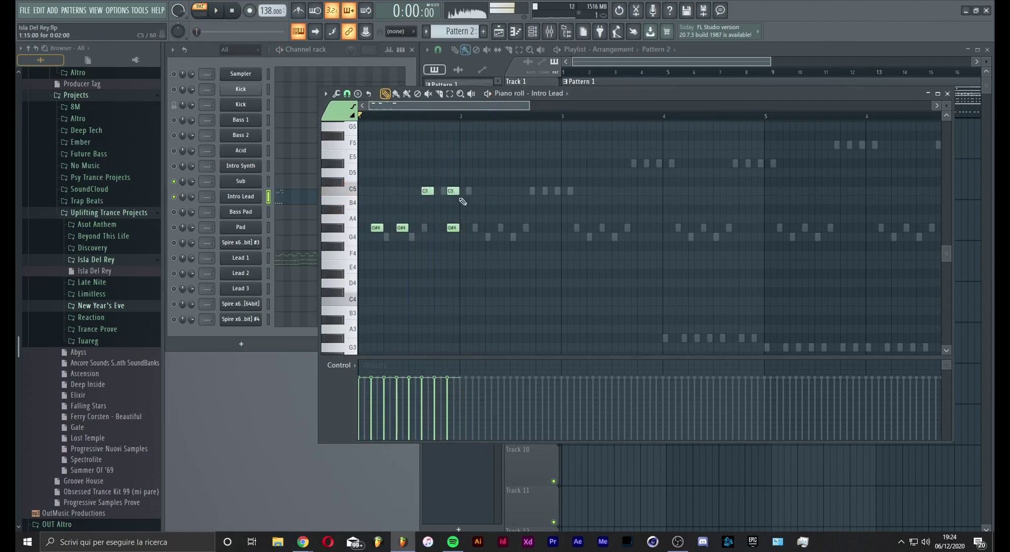
key("space")
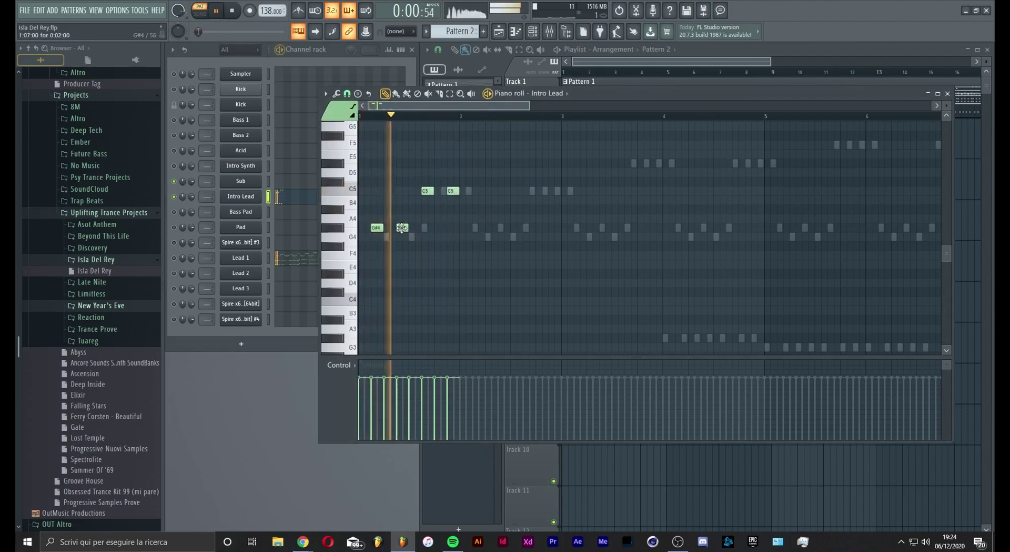
key("space")
Add two C5 notes, delete two G#4 notes, and audition the change
left_click(395, 192)
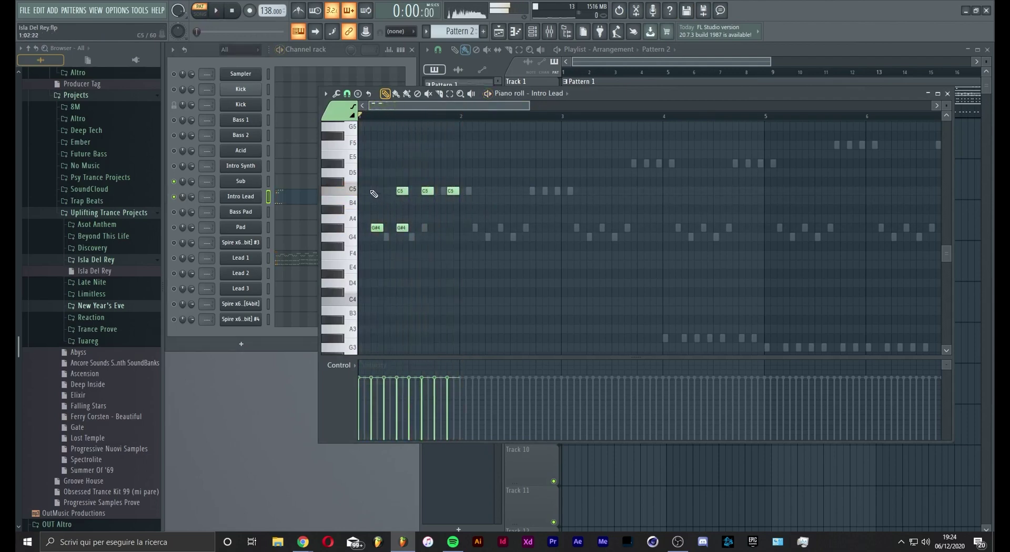
left_click(372, 191)
right_click(376, 228)
right_click(402, 228)
key("space")
key("space")
key("space")
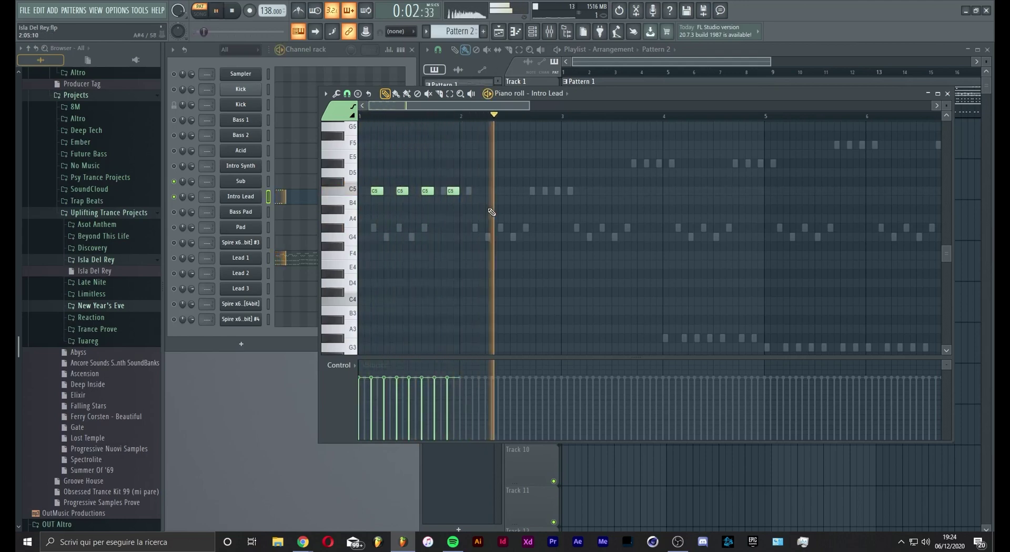
key("space")
Move the first C5 back to G#4, then add G#4 and C5 notes into bar 2
left_click_drag(374, 190, 377, 229)
left_click(400, 228)
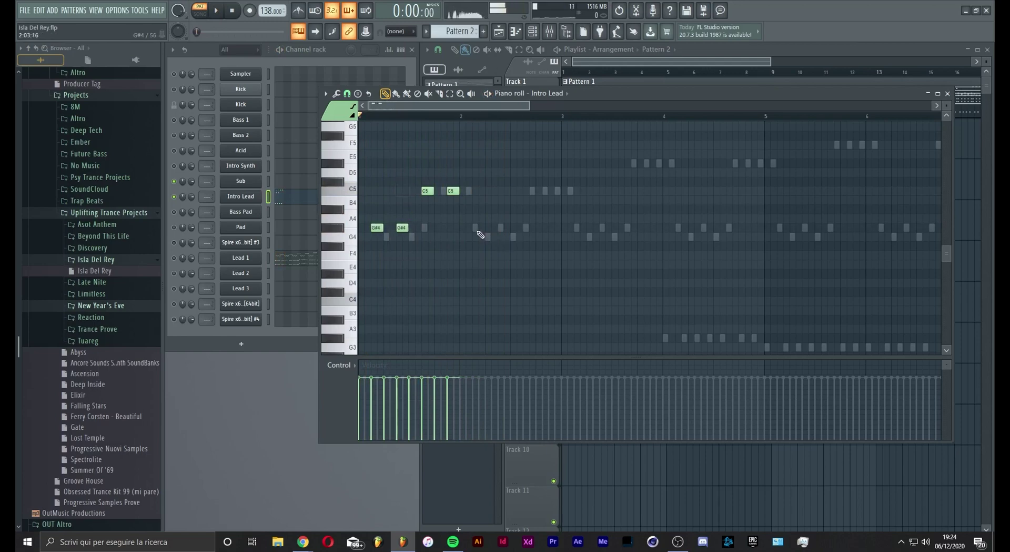
left_click(504, 228)
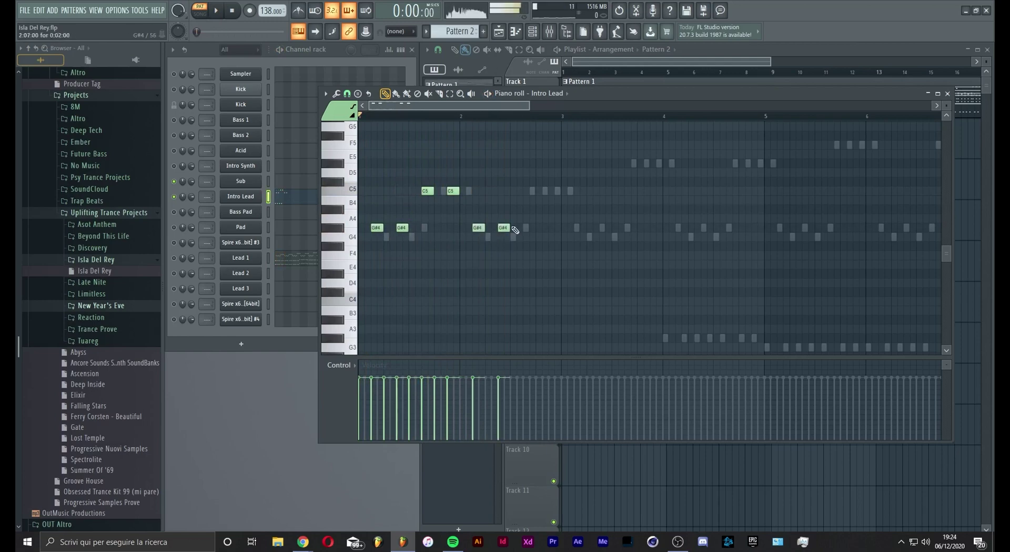
left_click(545, 192)
Draw repeated F3 notes through the Intro Lead's first three bars
scroll(545, 245, "down", 5)
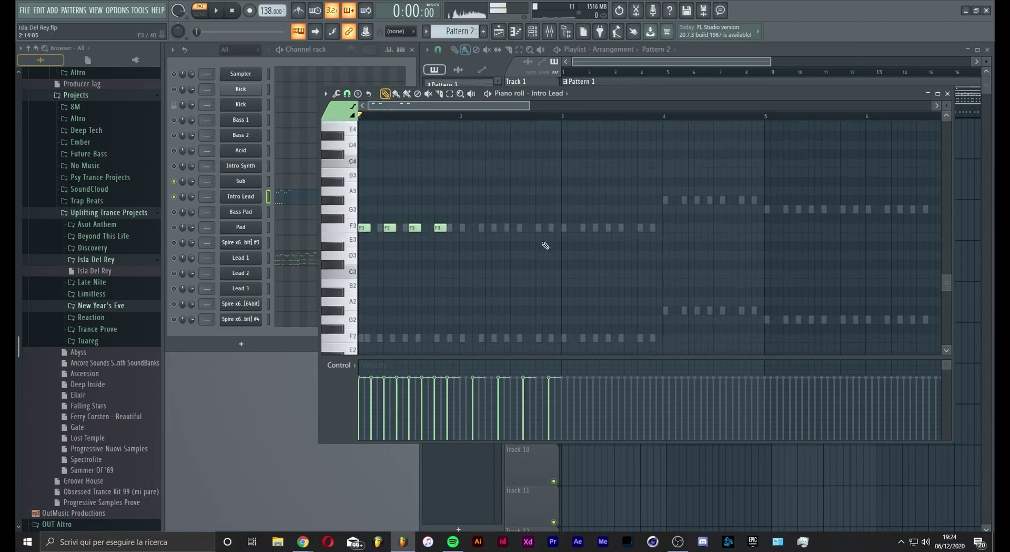
left_click(465, 229)
left_click(517, 230)
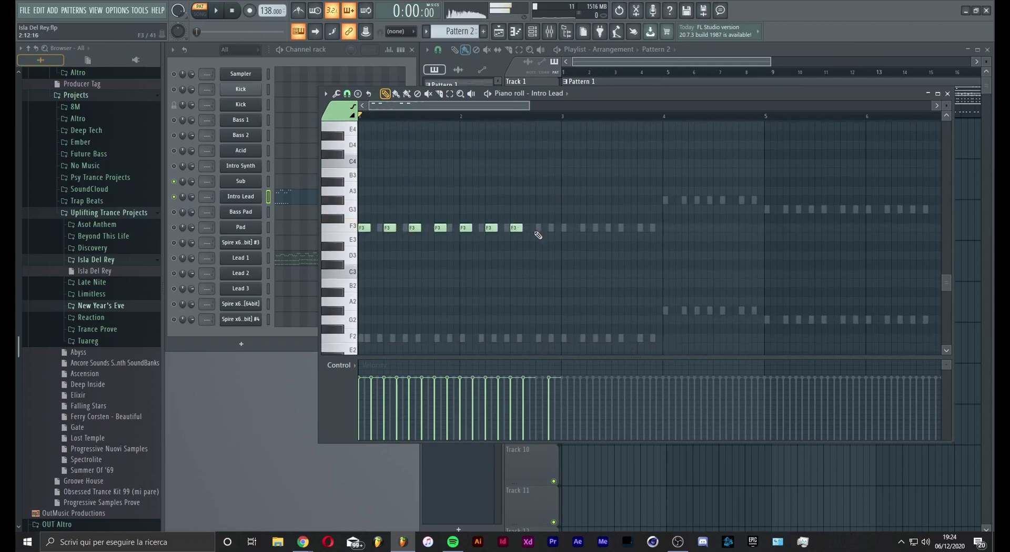
left_click(567, 228)
left_click(593, 228)
left_click(618, 228)
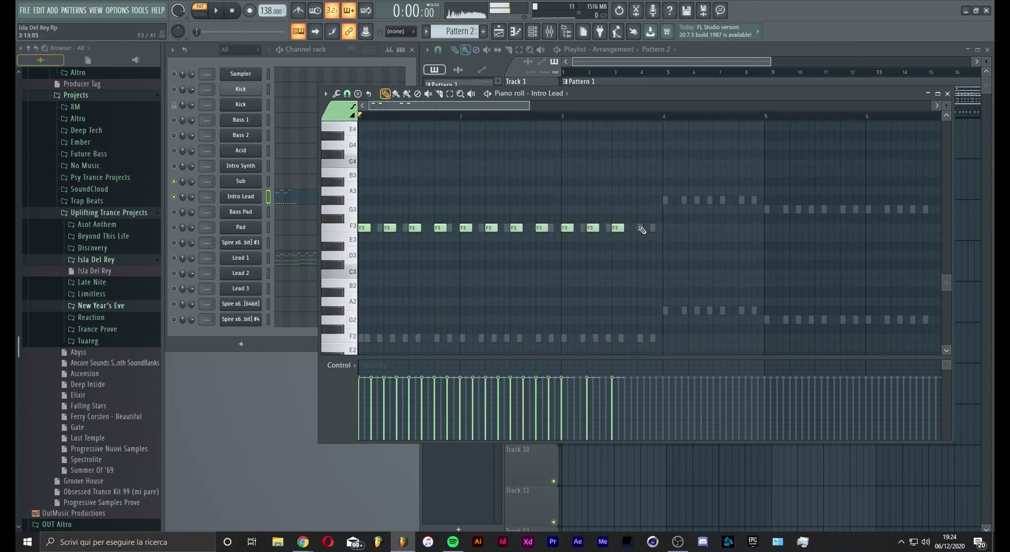
left_click(643, 228)
Add four G#3 notes in bar 4, nudge the third one, and select all notes
left_click(665, 201)
left_click(691, 201)
left_click(719, 200)
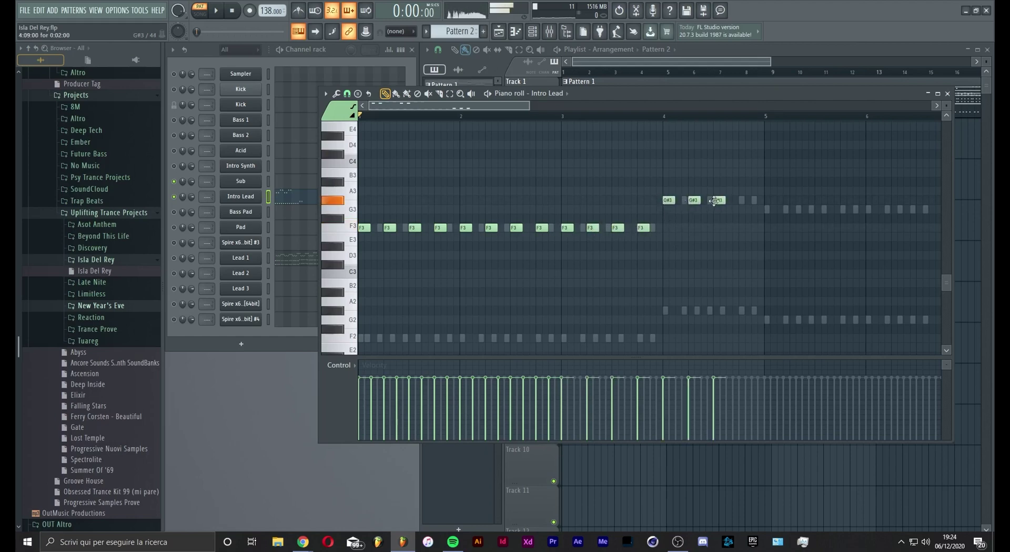
left_click(744, 201)
left_click_drag(723, 201, 773, 204)
left_click(452, 95)
Raise the four G3 notes in bars 7–8 to A#3
left_click_drag(507, 103, 609, 108)
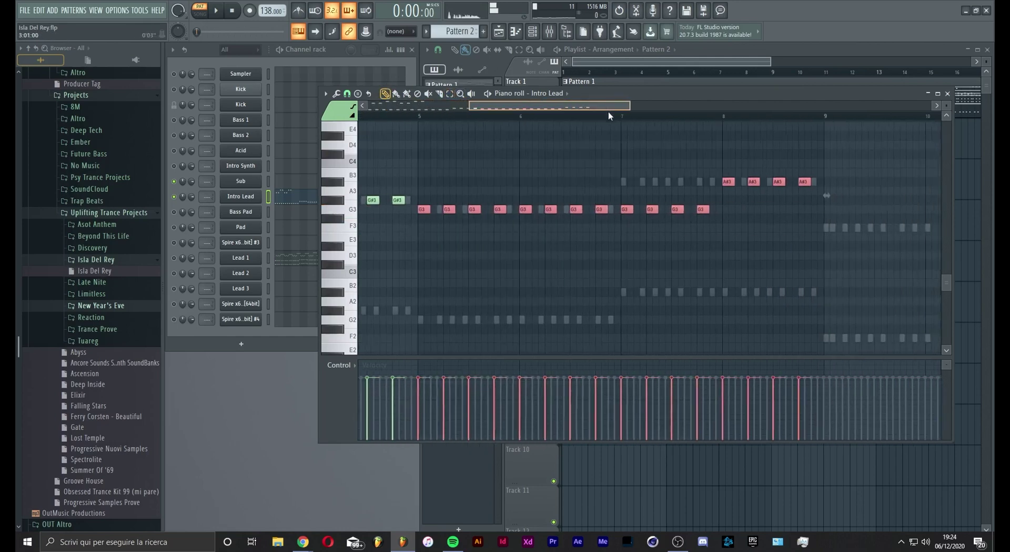
left_click_drag(583, 203, 718, 236)
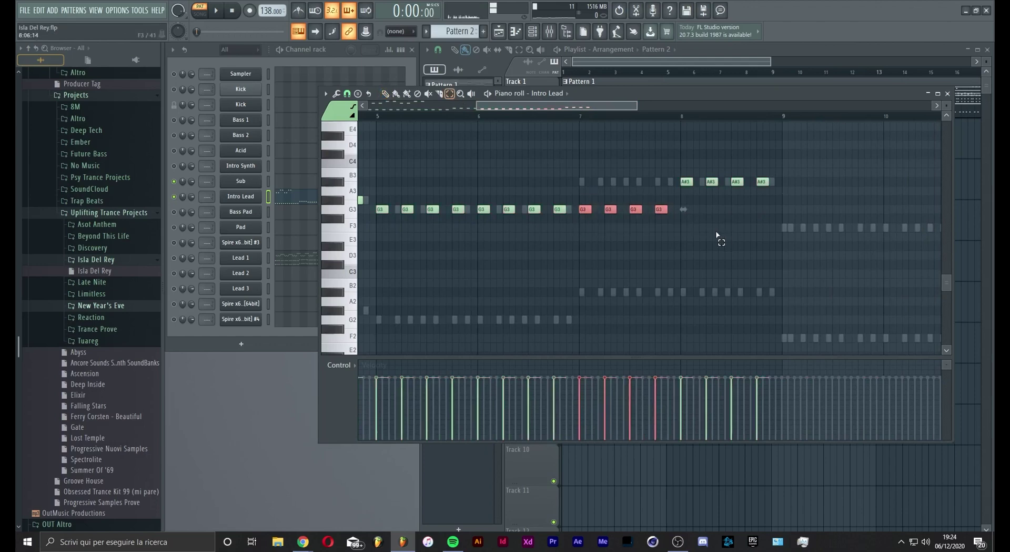
key("Up")
key("Up")
key("Up")
left_click(718, 237)
Duplicate all Intro Lead notes with Ctrl+B and shift the copy slightly earlier
scroll(678, 130, "down", 6)
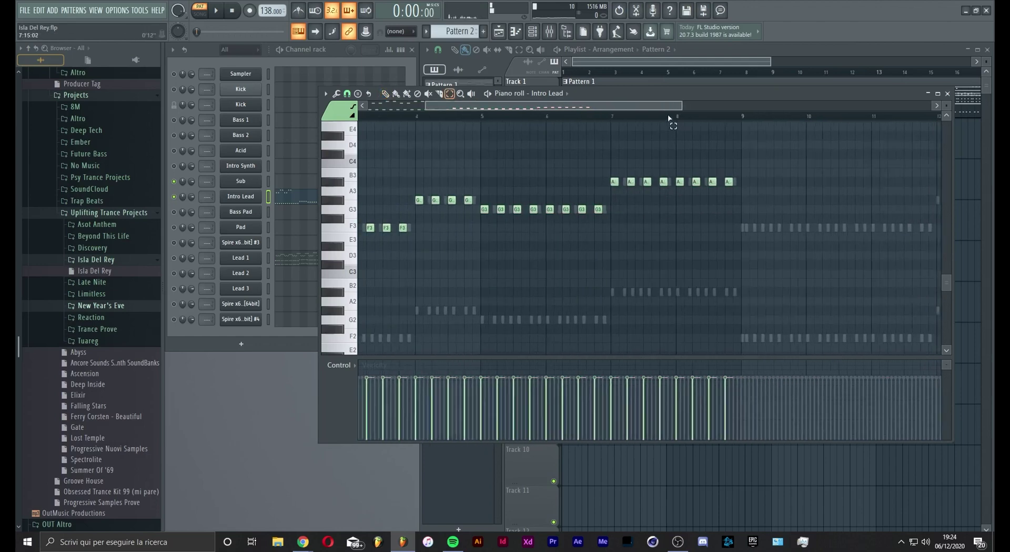
left_click_drag(684, 261, 358, 158)
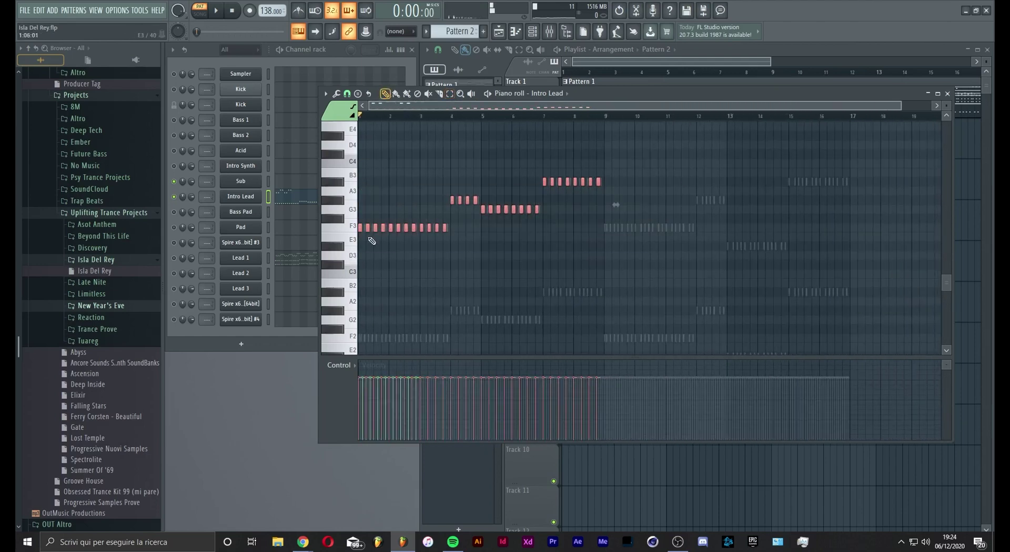
key("ctrl+b")
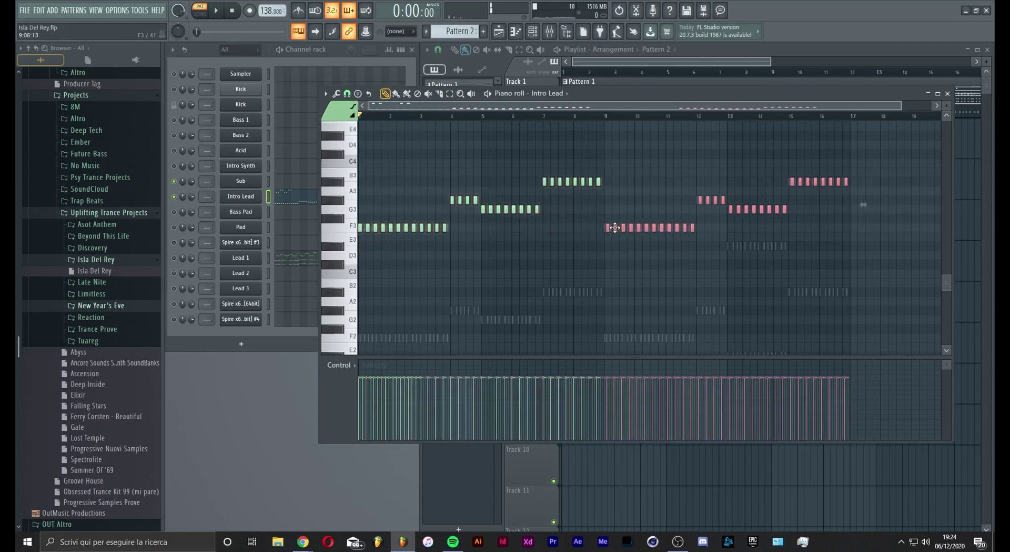
left_click_drag(615, 227, 614, 228)
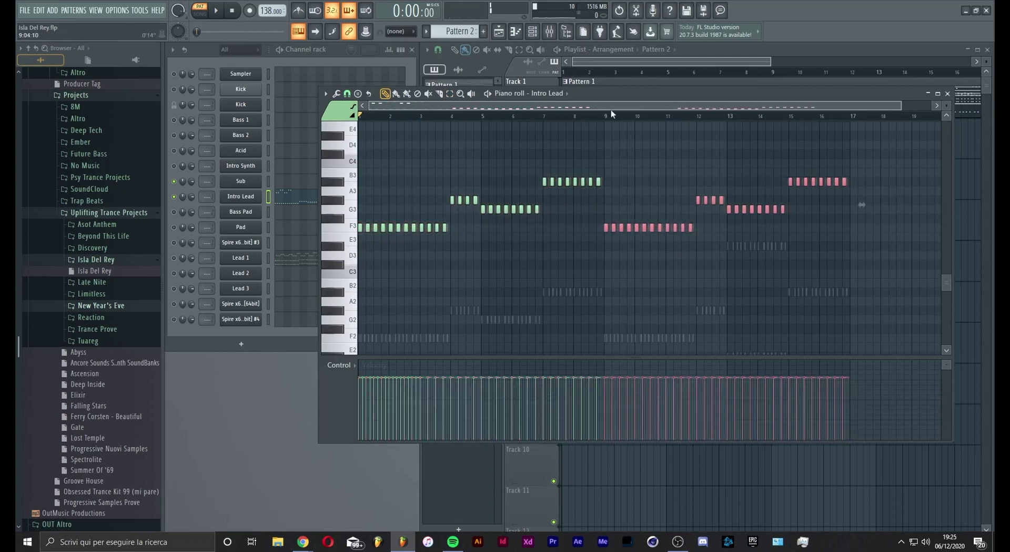
Copy the C5 and G#4 notes from bars 1–3 two bars later and raise them five semitones
scroll(612, 116, "up", 6)
scroll(614, 121, "down", 6)
scroll(631, 203, "up", 5)
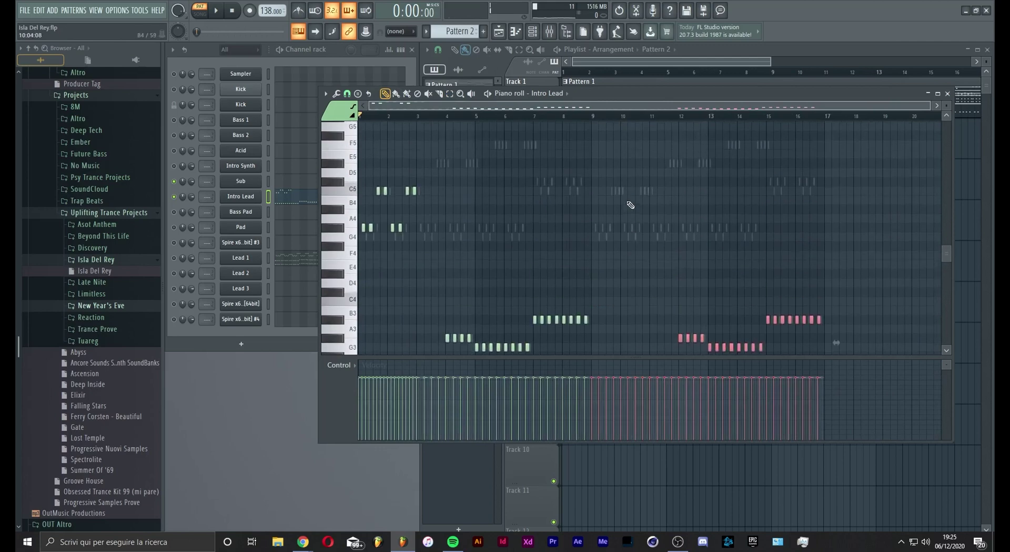
scroll(383, 118, "up", 6)
left_click_drag(458, 106, 440, 105)
left_click_drag(588, 152, 358, 296)
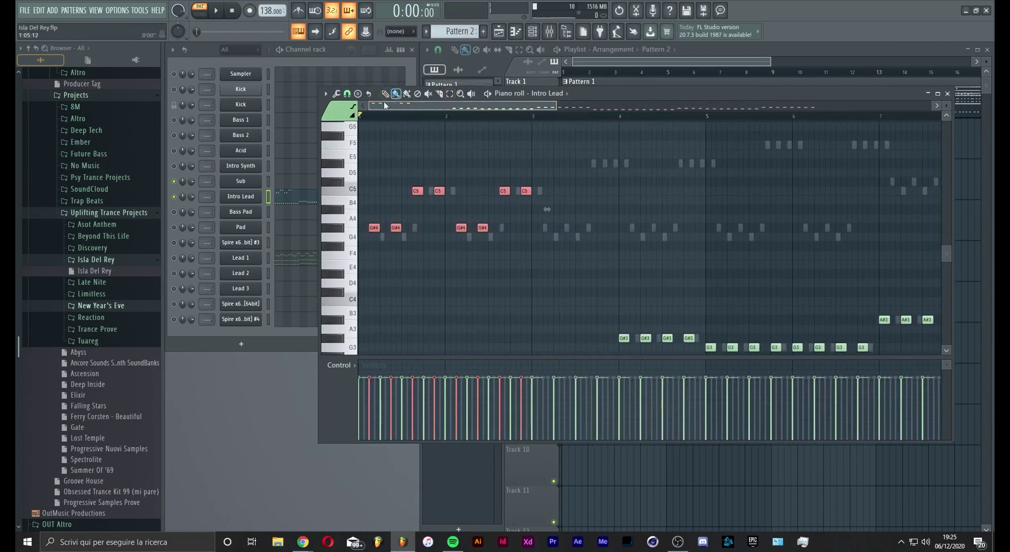
left_click_drag(374, 230, 619, 231)
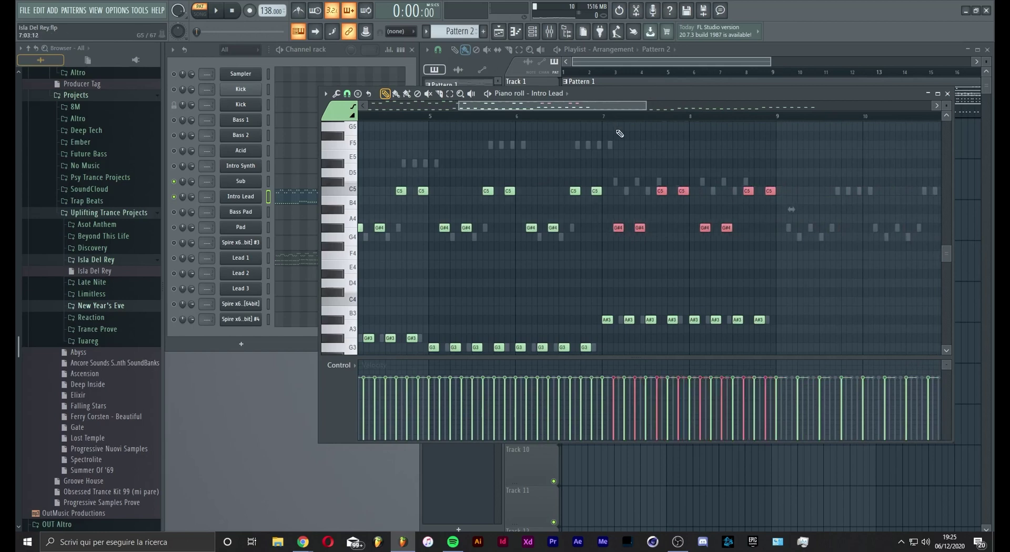
key("Up")
key("Up")
key("Up")
key("Up")
key("Up")
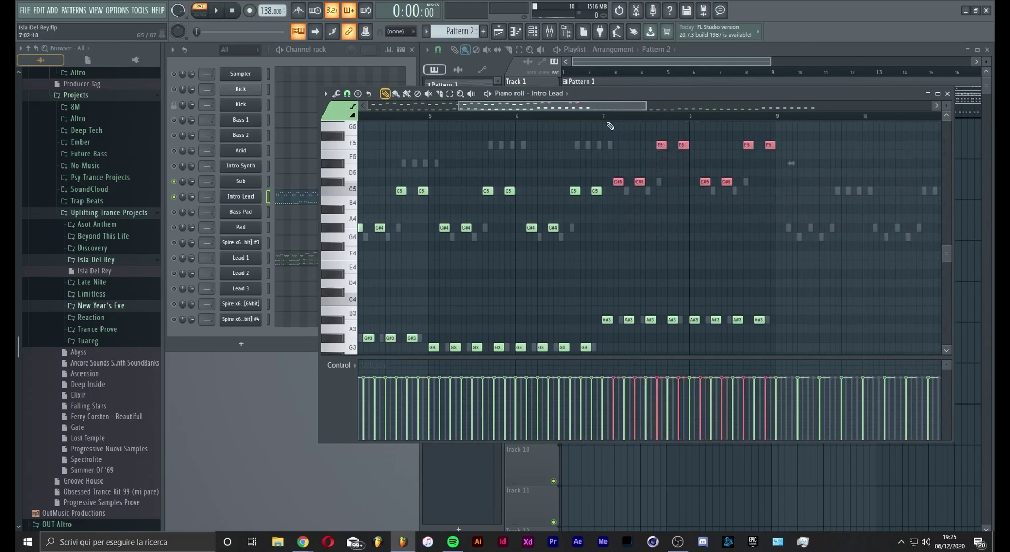
Select four upper notes near bars 4–5 and raise them three semitones
scroll(488, 118, "down", 4)
left_click(453, 95)
mouse_move(427, 186)
left_mouse_down()
mouse_move(484, 210)
mouse_move(553, 187)
mouse_move(622, 258)
mouse_move(579, 182)
left_mouse_up()
scroll(559, 192, "up", 3)
key("shift+Up")
key("shift+Up")
key("shift+Up")
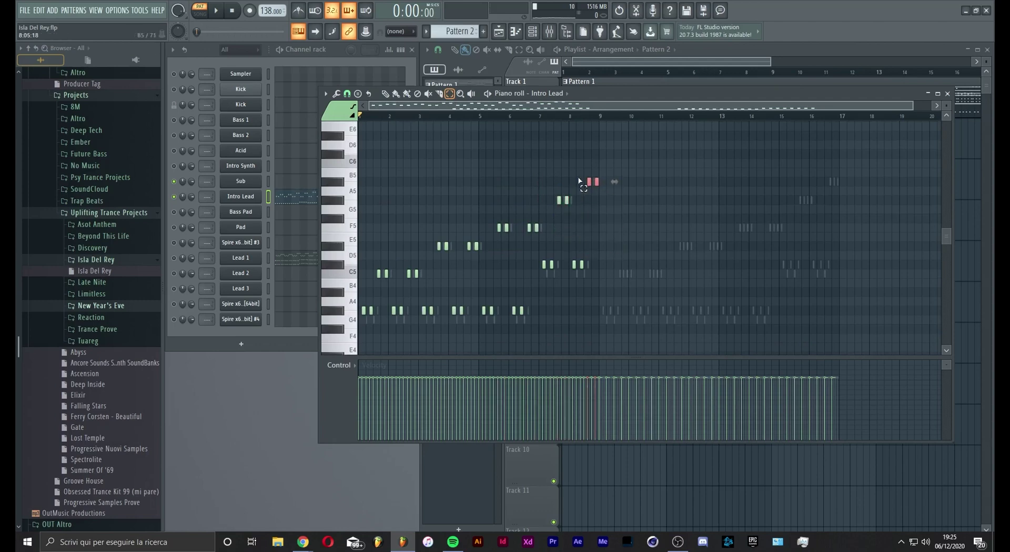
Lower the eight G3 notes in bars 13–14 to F3
scroll(605, 242, "down", 4)
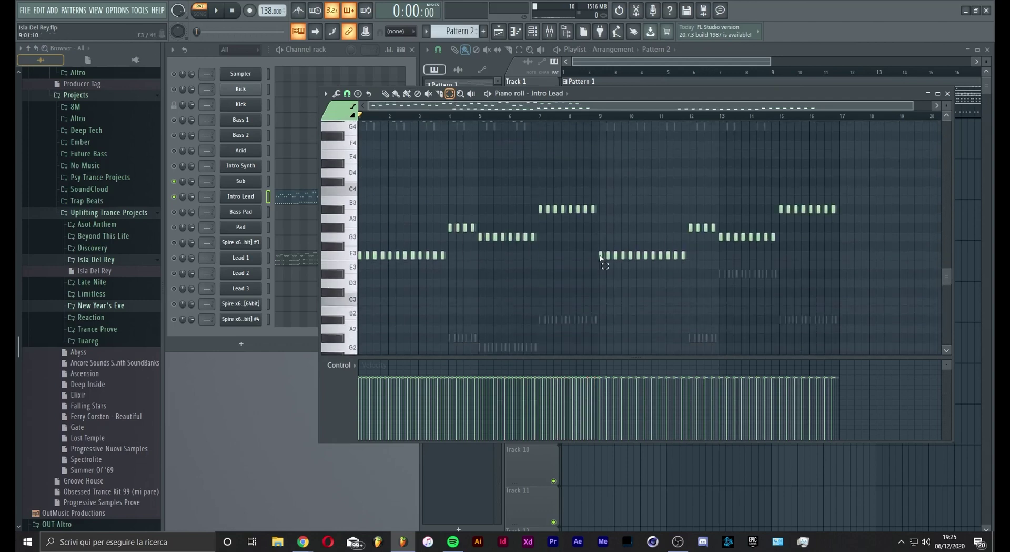
scroll(602, 258, "up", 1)
scroll(600, 257, "down", 3)
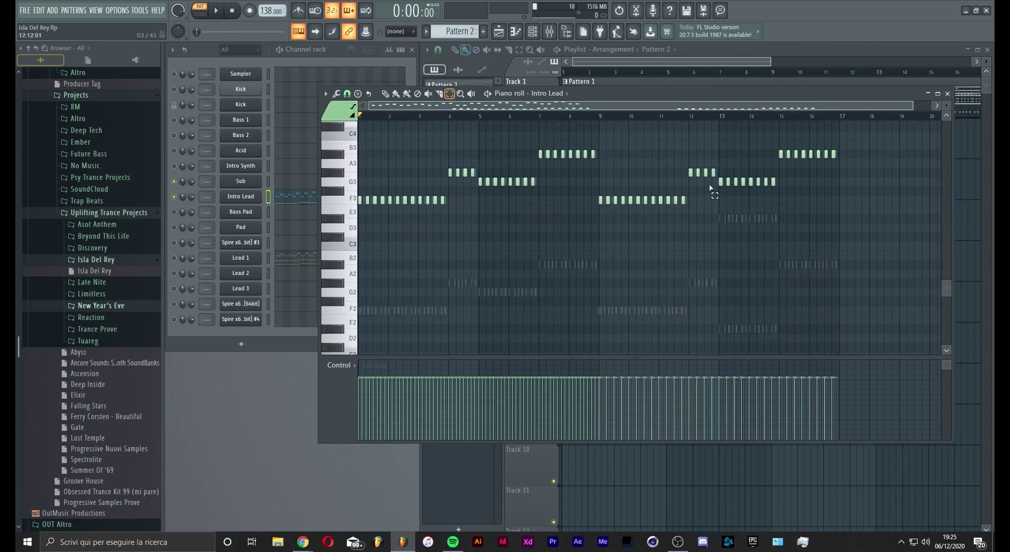
left_click_drag(710, 186, 824, 197)
key("shift+Down")
key("shift+Down")
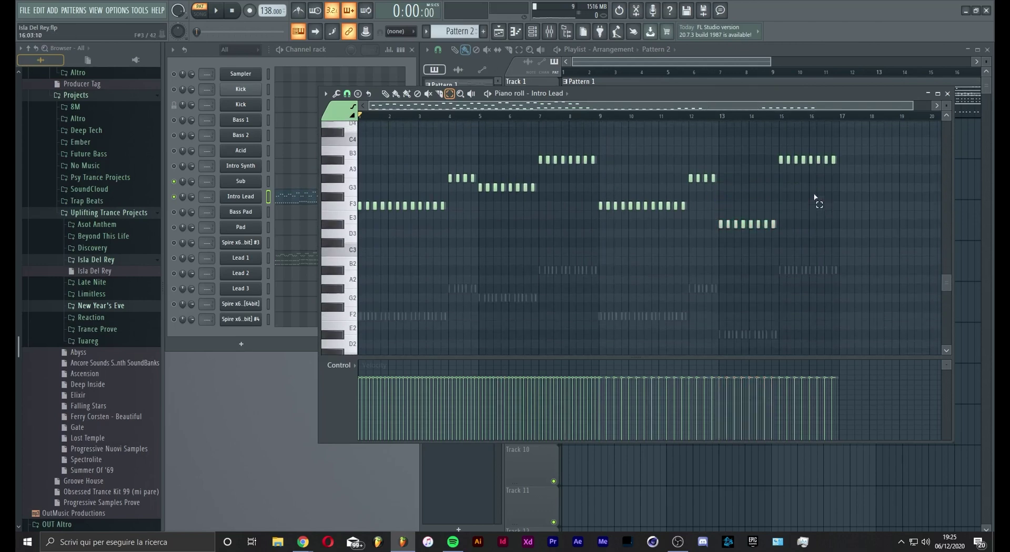
Copy the first ten bars of notes further along, play the pattern, and close the piano roll
scroll(708, 255, "up", 9)
left_click_drag(656, 141, 362, 377)
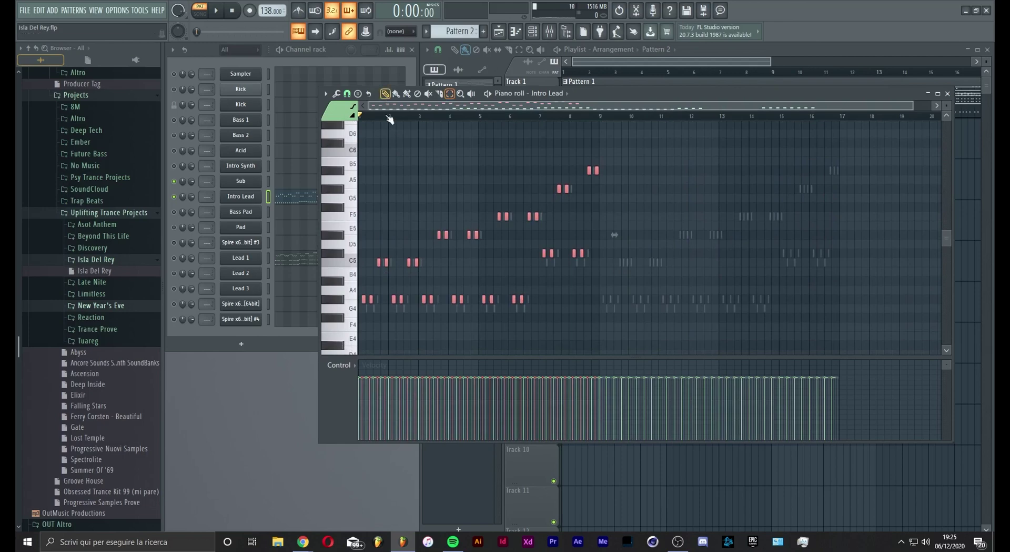
left_click_drag(373, 297, 613, 299)
scroll(622, 117, "up", 5)
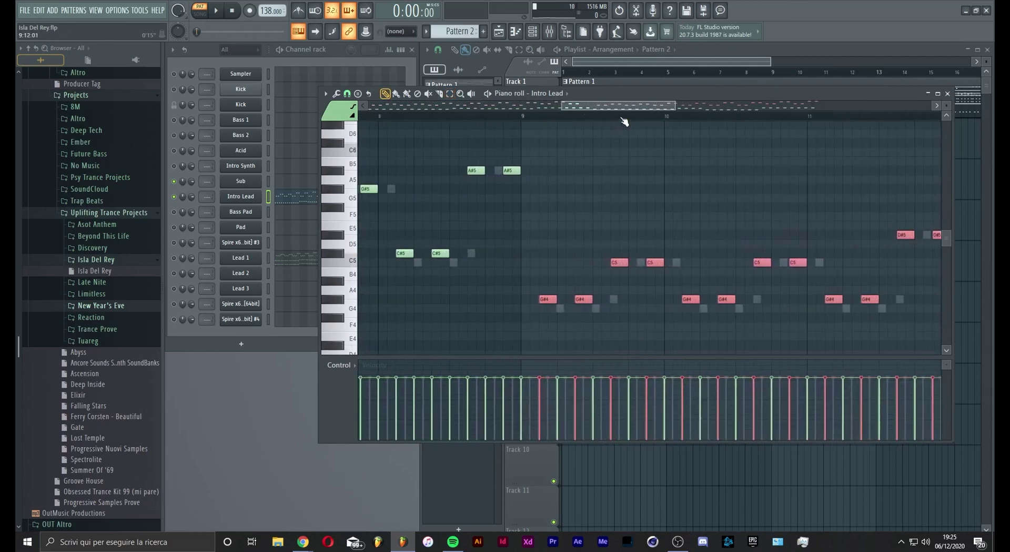
scroll(621, 118, "down", 5)
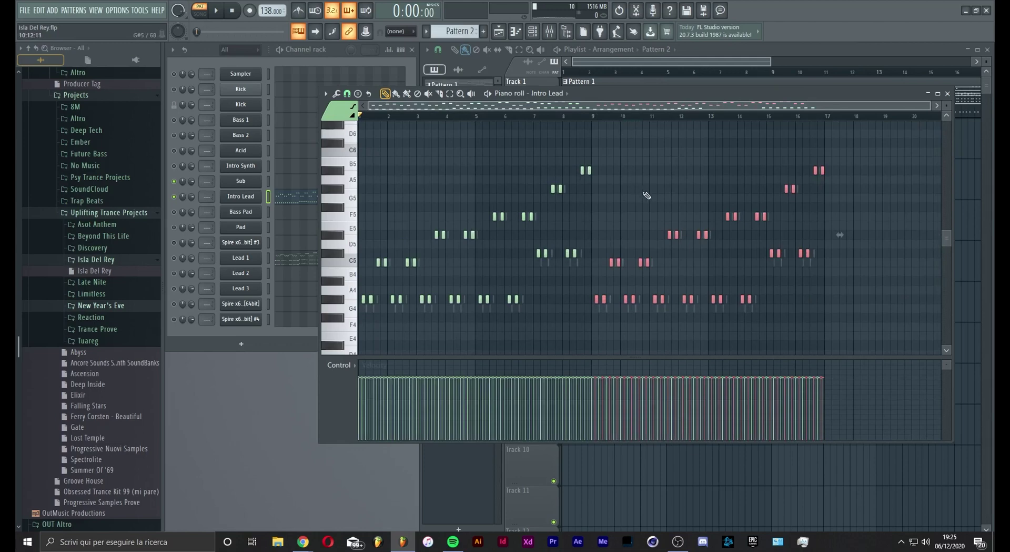
key("space")
scroll(715, 217, "down", 2)
key("F7")
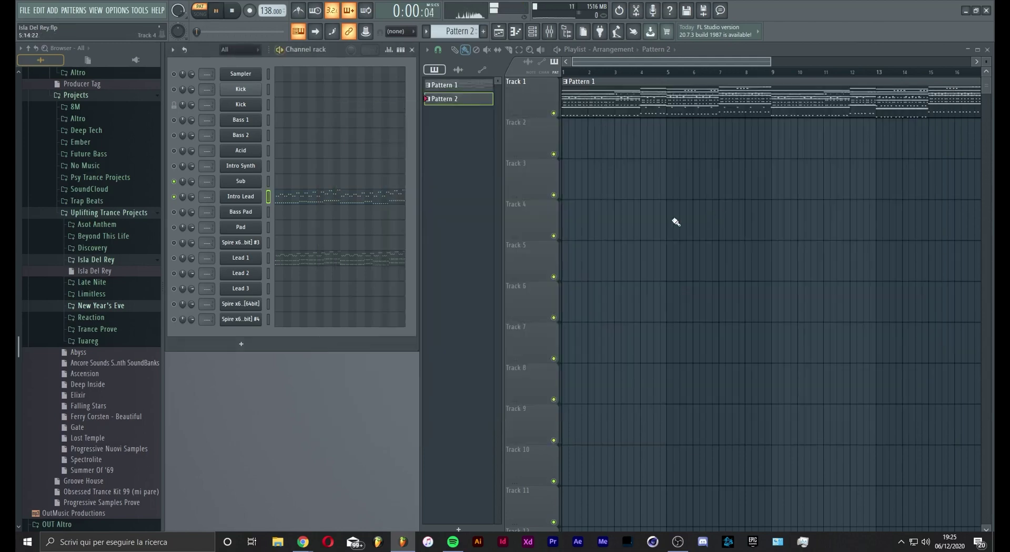
Cut the Lead 1 and Intro Lead notes out of Pattern 2, stopping playback in between
left_click(270, 260)
key("ctrl+x")
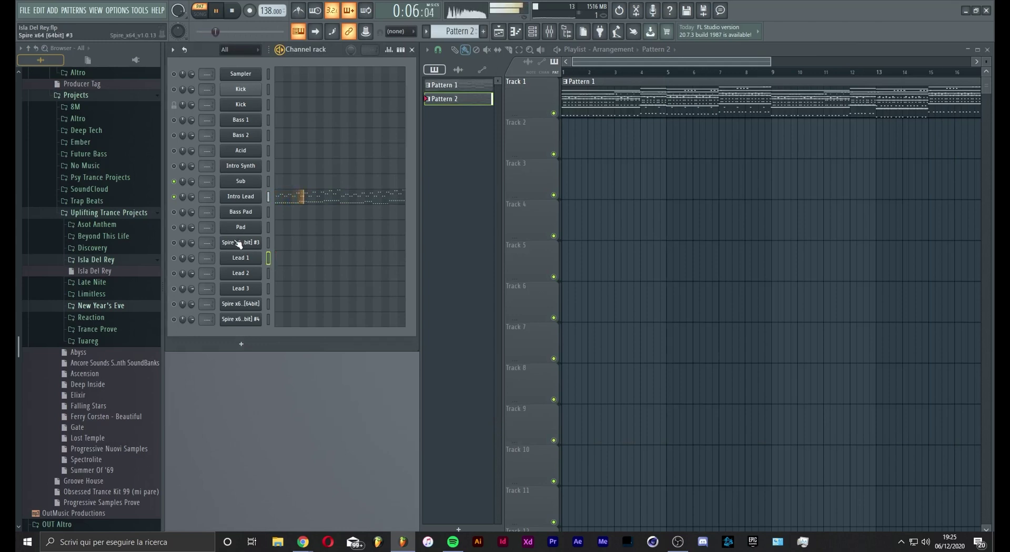
scroll(595, 78, "down", 2)
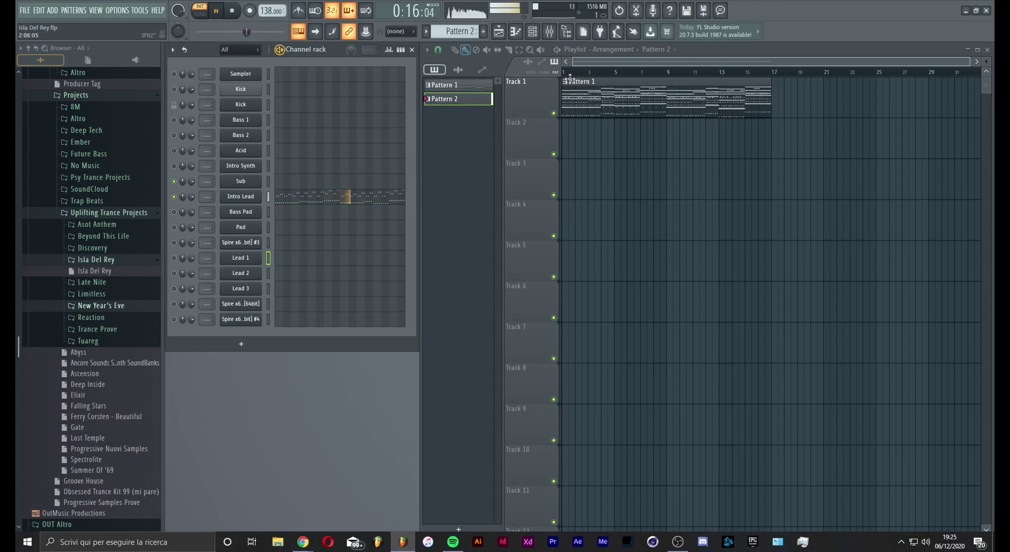
key("space")
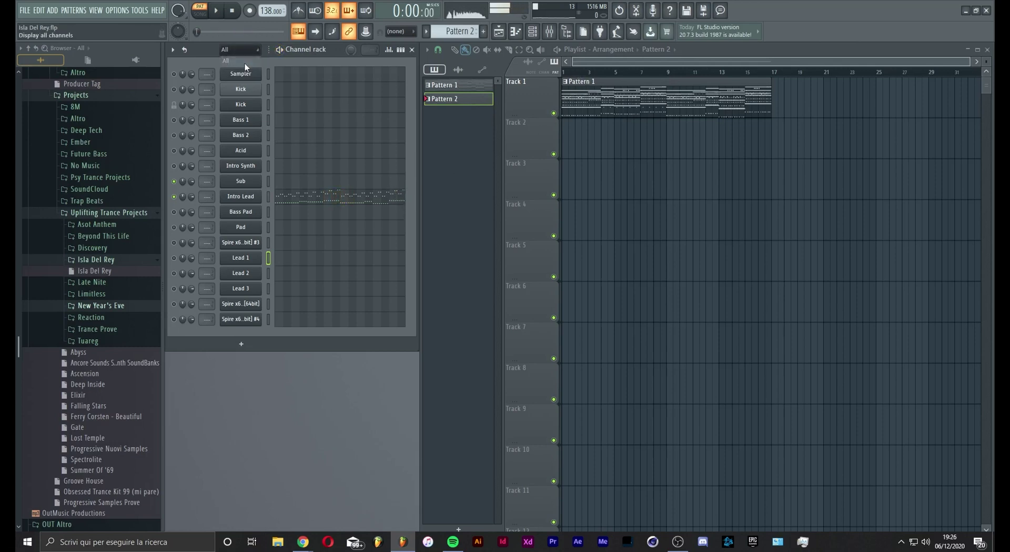
key("ctrl+x")
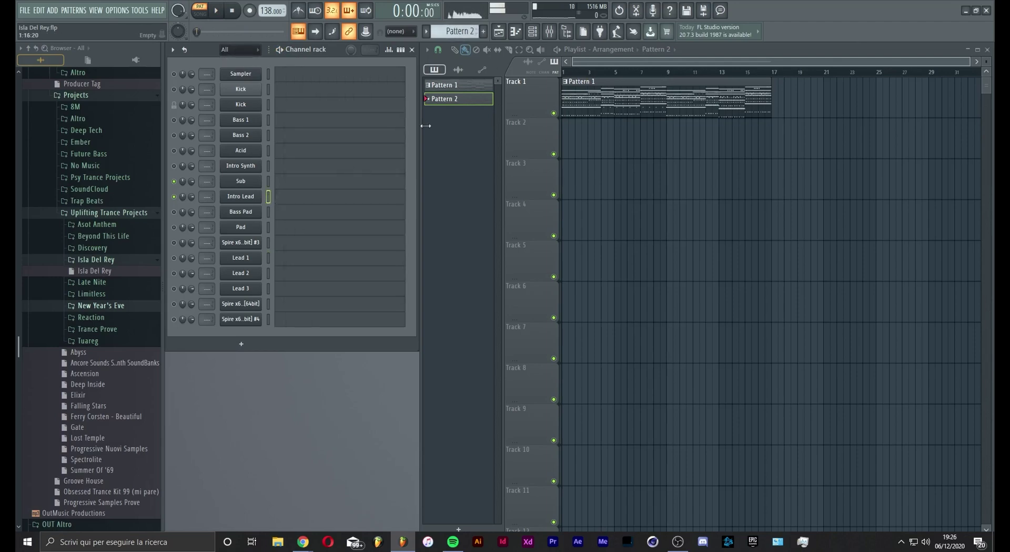
scroll(459, 31, "up", 1)
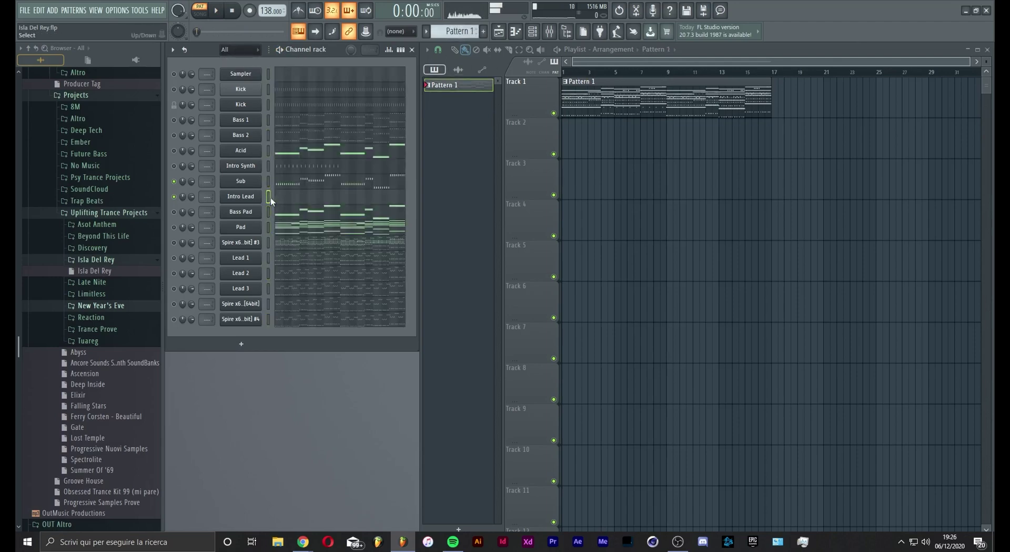
Check the DEL tab in Intro Lead's Spire synth, close it, and start Pattern 1 playing
left_click(241, 197)
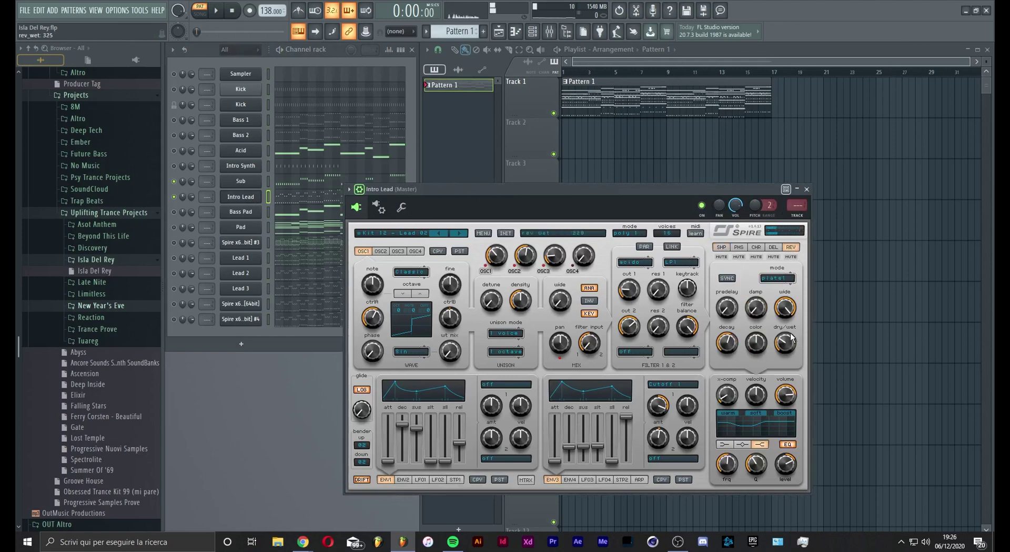
left_click(773, 246)
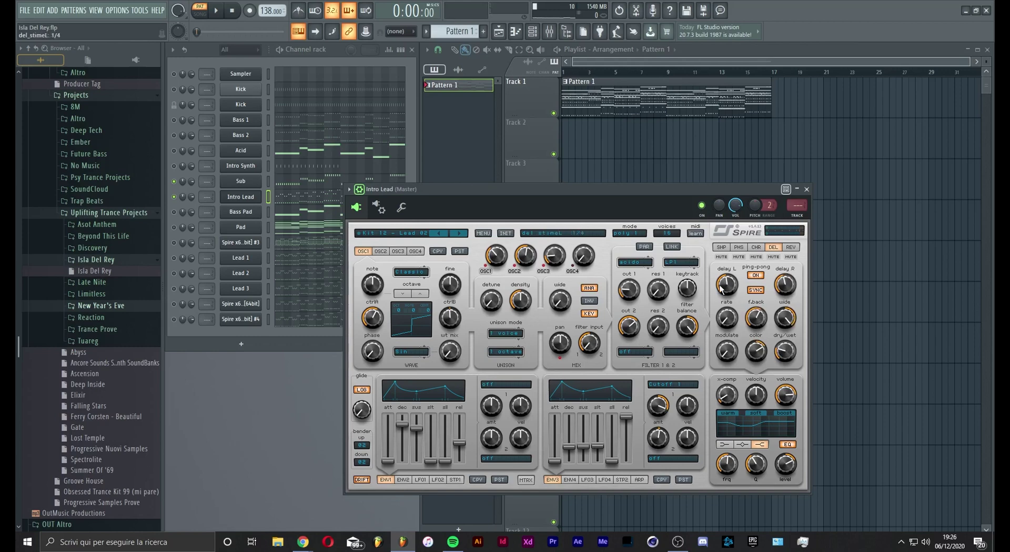
left_click_drag(619, 186, 582, 183)
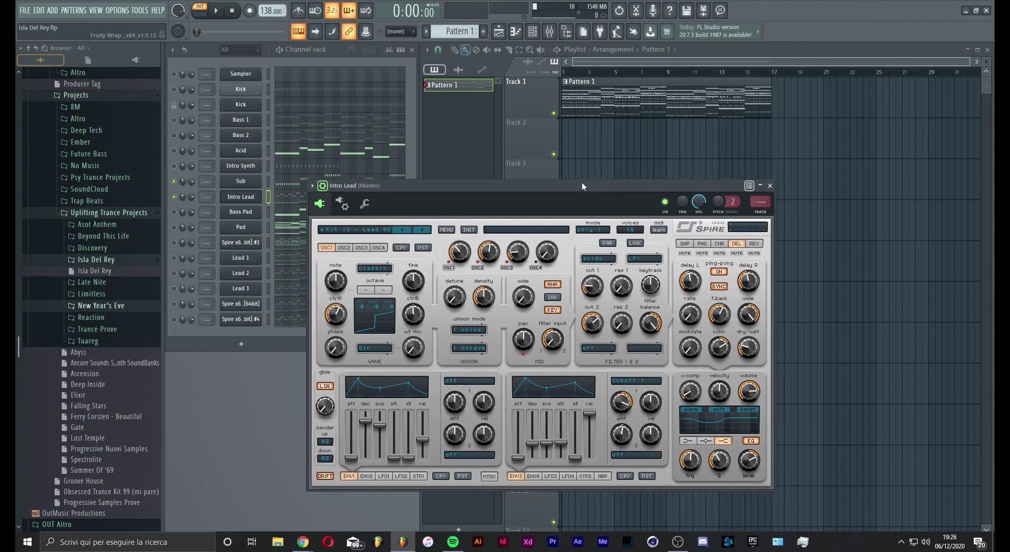
key("Escape")
key("space")
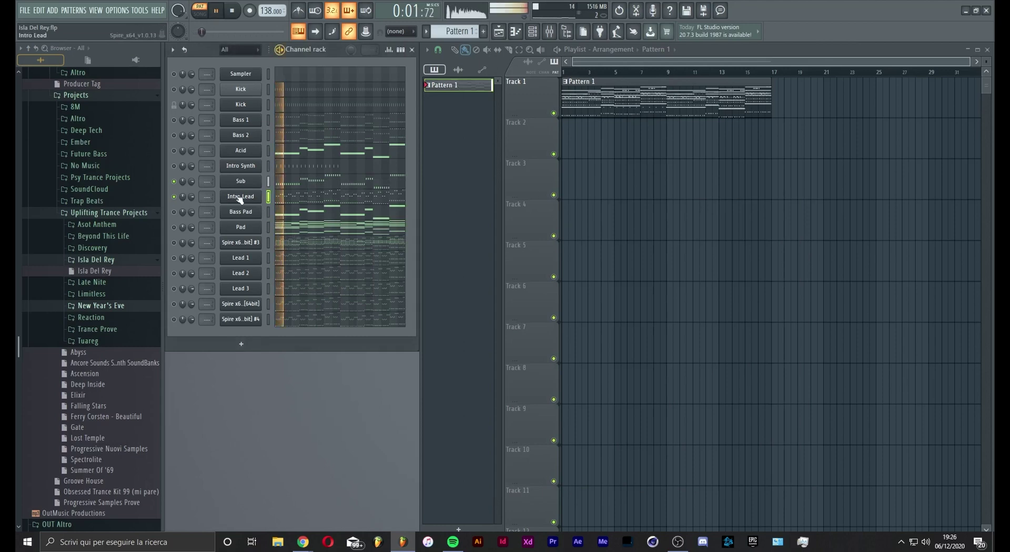
Mute the Sub channel, pause playback, and select the channels from Kick downward
left_click(175, 182)
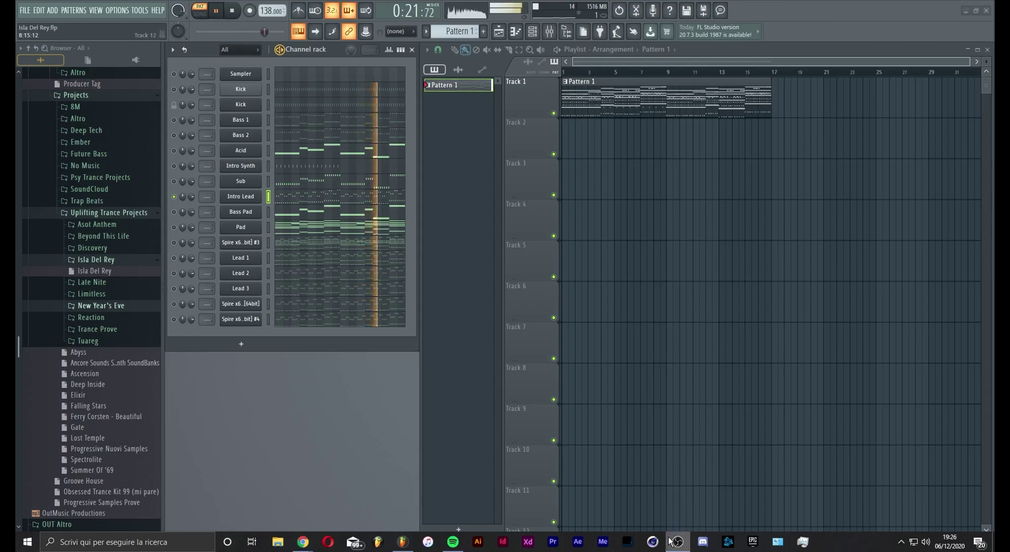
left_click(216, 12)
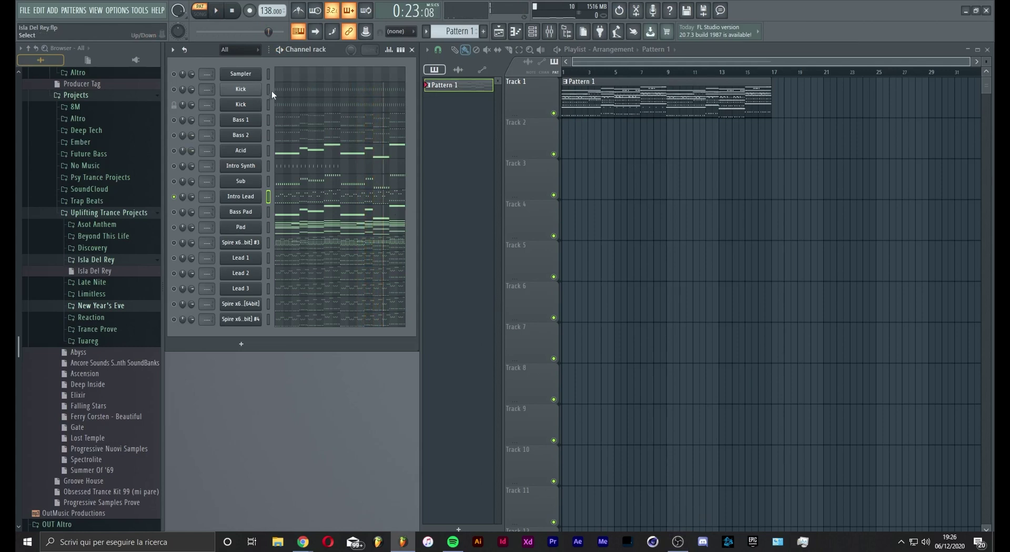
left_click_drag(270, 89, 274, 140)
Select the first Kick channel and open the clap samples inside OSS1 - Claps
left_click(270, 93)
scroll(109, 203, "up", 10)
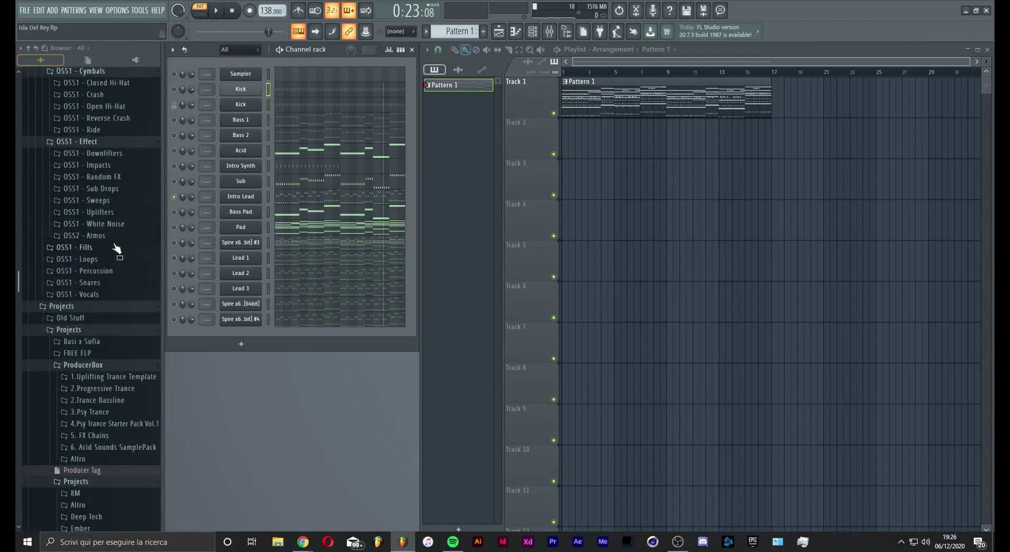
scroll(118, 174, "up", 2)
left_click(84, 123)
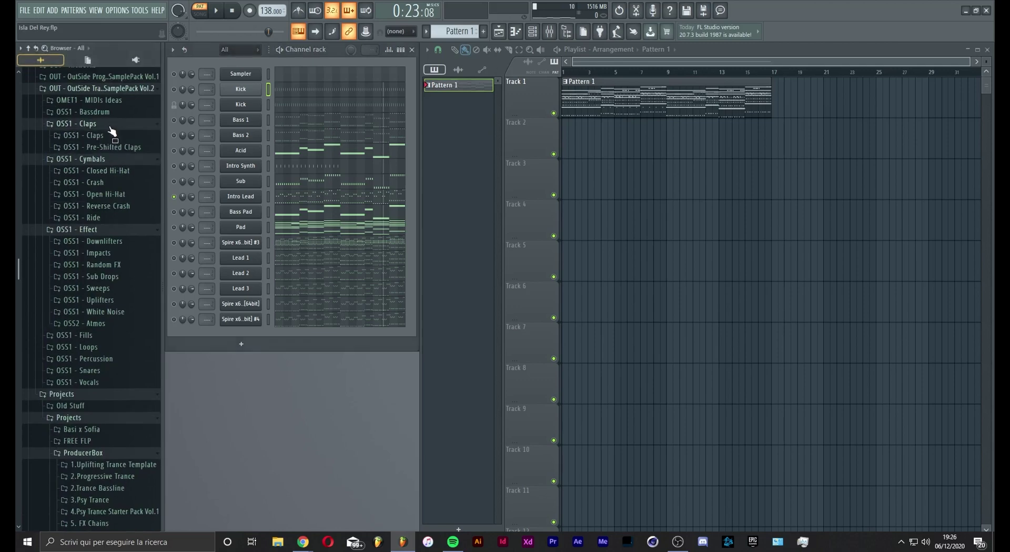
left_click(111, 140)
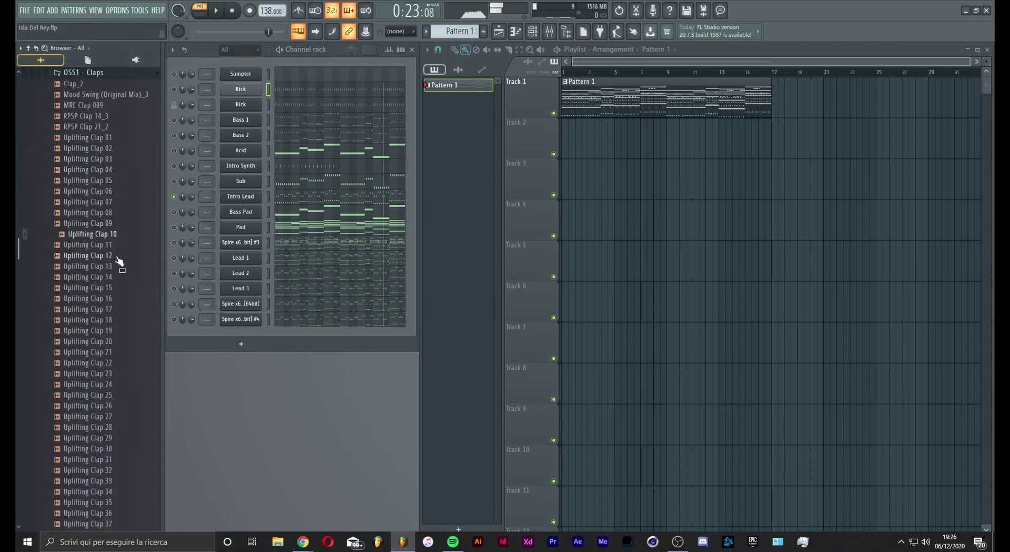
scroll(125, 364, "down", 4)
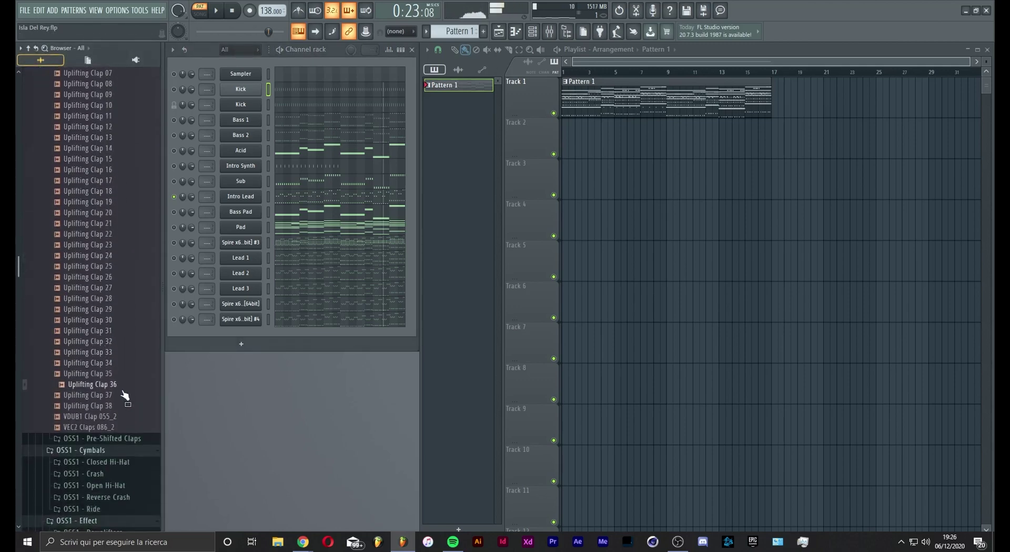
Preview Uplifting Claps 24–38 and add Uplifting Clap 25 as a new channel
left_click(125, 406)
left_click(127, 331)
left_click(128, 268)
left_click(128, 277)
left_click(132, 299)
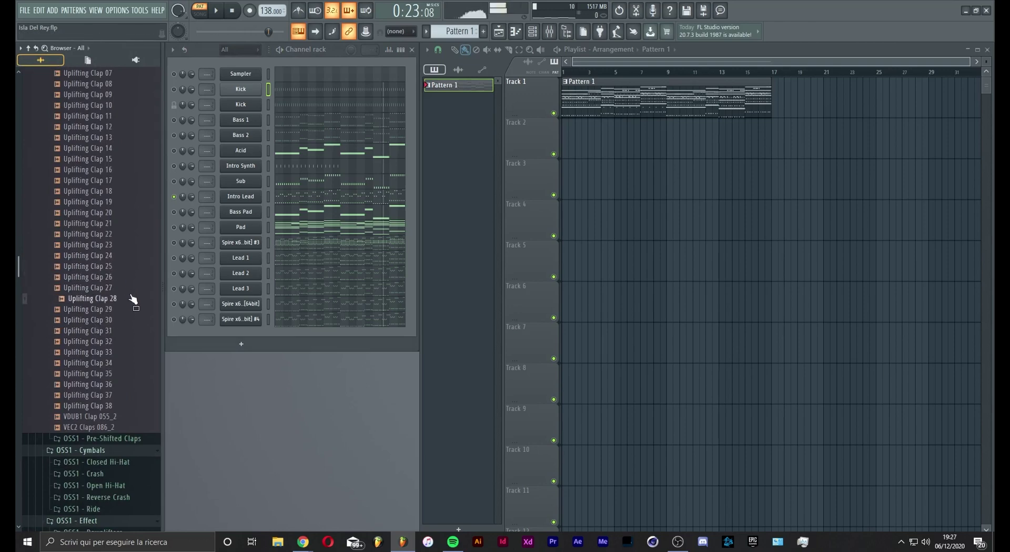
left_click(132, 310)
left_click(132, 320)
left_click(132, 278)
left_click(131, 266)
left_click(132, 255)
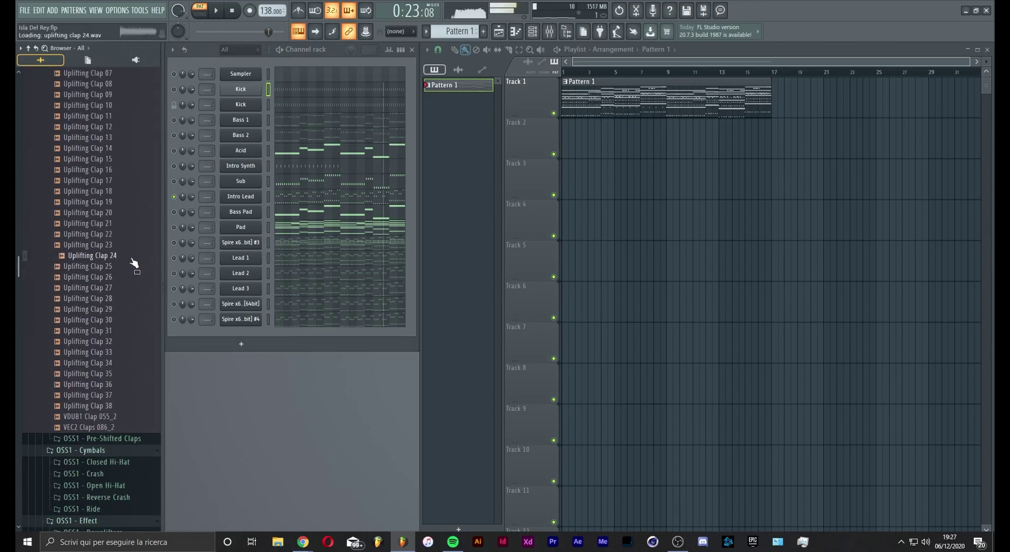
left_click_drag(132, 265, 238, 112)
Preview Uplifting Claps 27–30 and add Uplifting Clap 30 as another channel
left_click(108, 298)
left_click(123, 310)
left_click(127, 299)
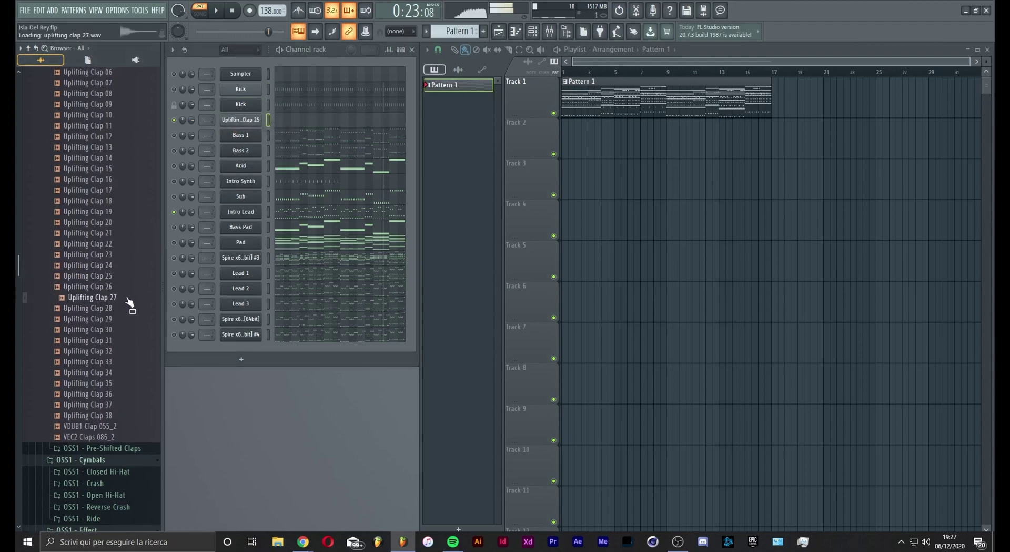
left_click(126, 308)
left_click(124, 319)
left_click(122, 330)
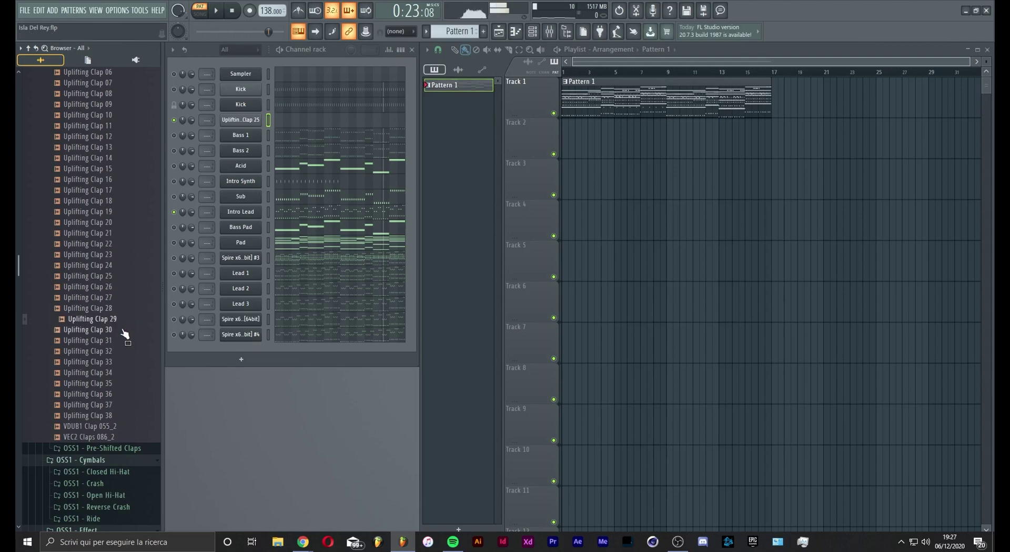
left_click_drag(123, 333, 235, 127)
Fill the two clap channels with regular hits, one of them every 8 steps
right_click(249, 124)
left_click(390, 153)
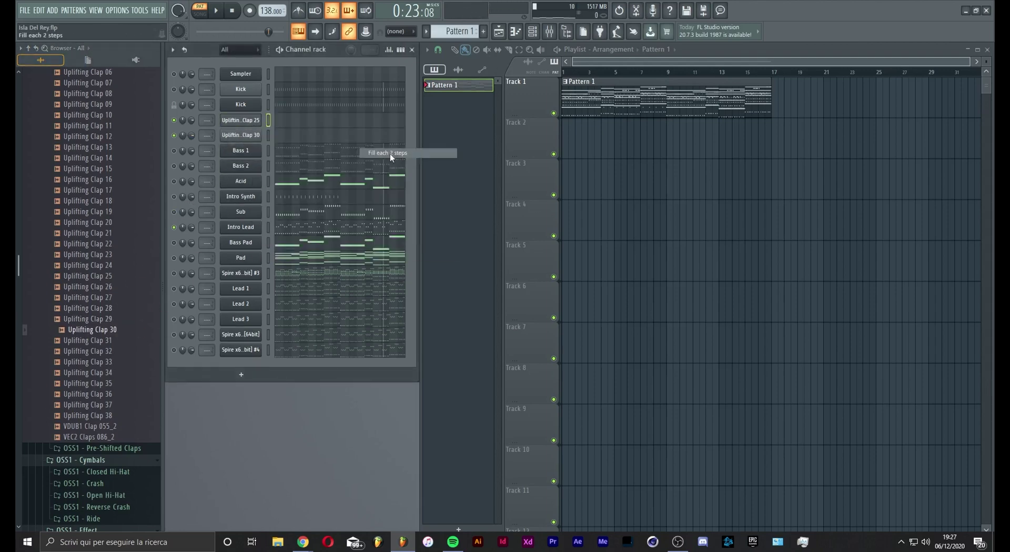
right_click(234, 120)
left_click(410, 172)
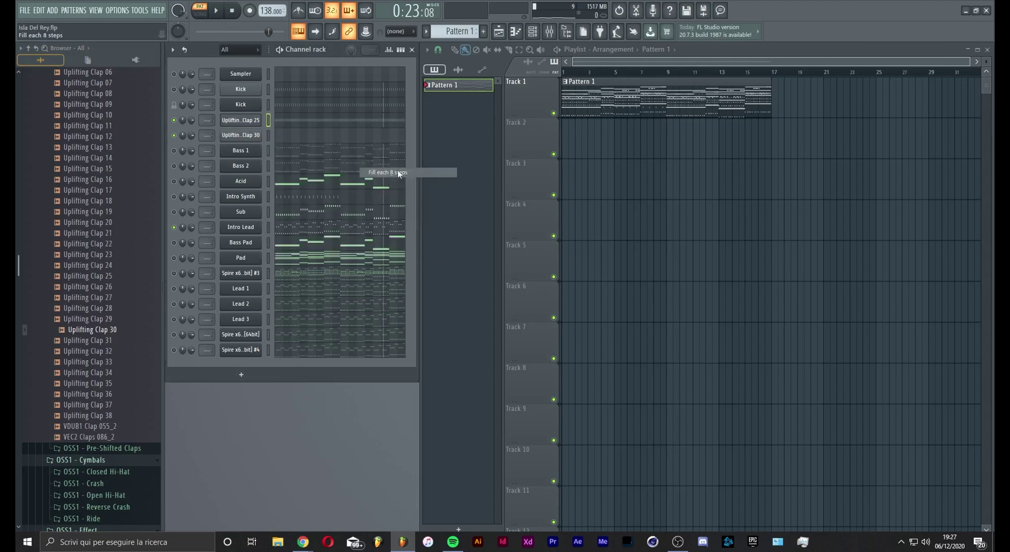
Shift Uplifting Clap 25's hits one step later in its piano roll
left_click(288, 123)
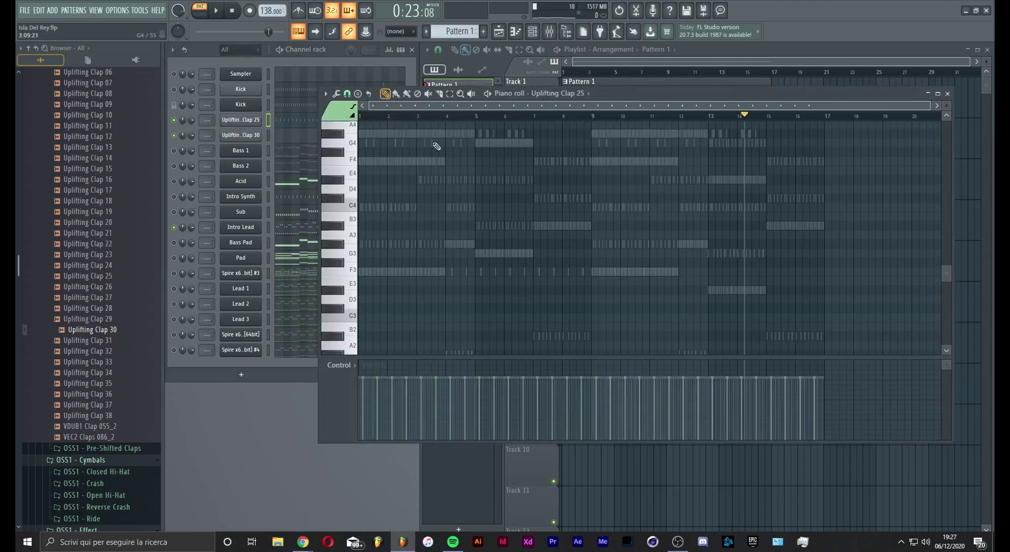
scroll(436, 146, "up", 5)
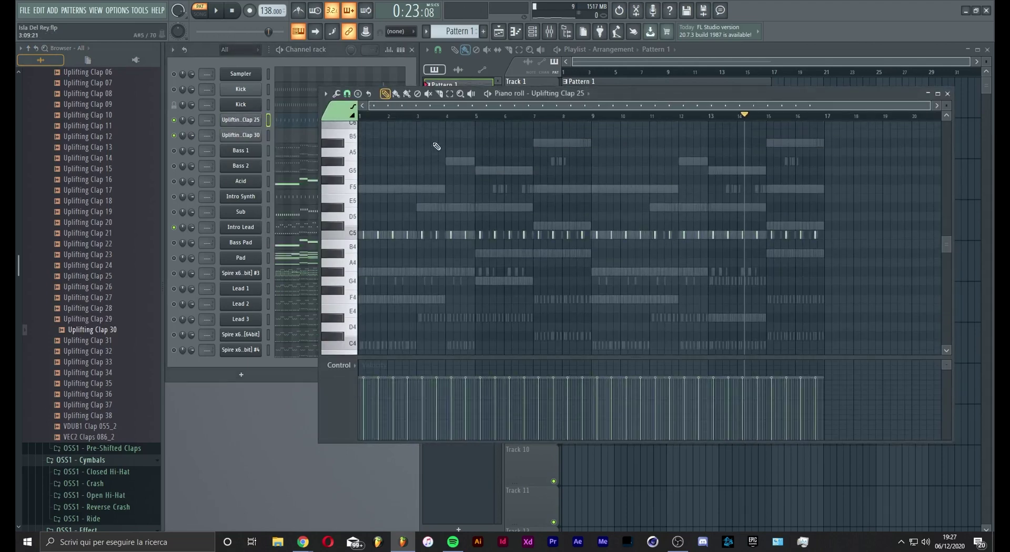
key("shift+Right")
key("F7")
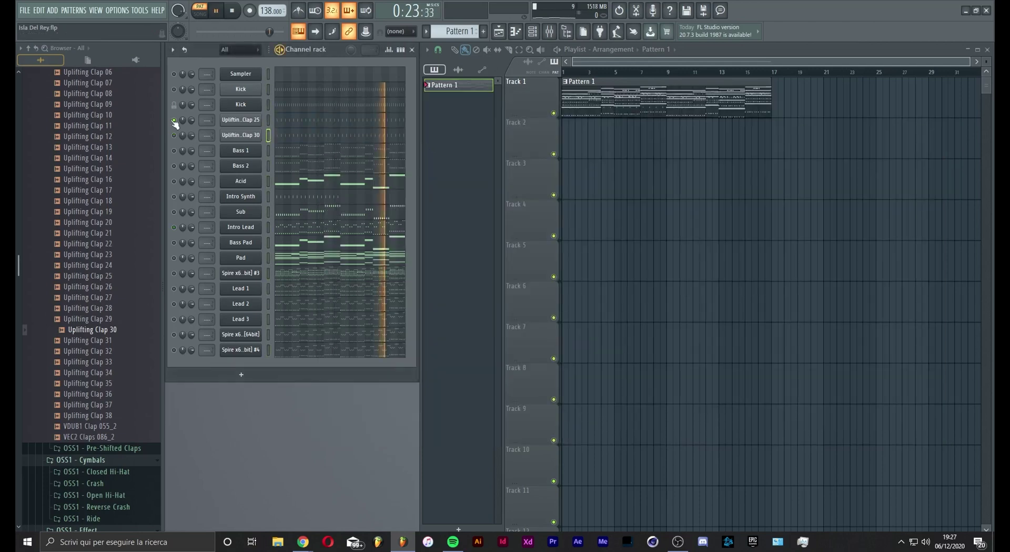
Play Pattern 1 and set Uplifting Clap 30's OUT fade knob to 25%
key("space")
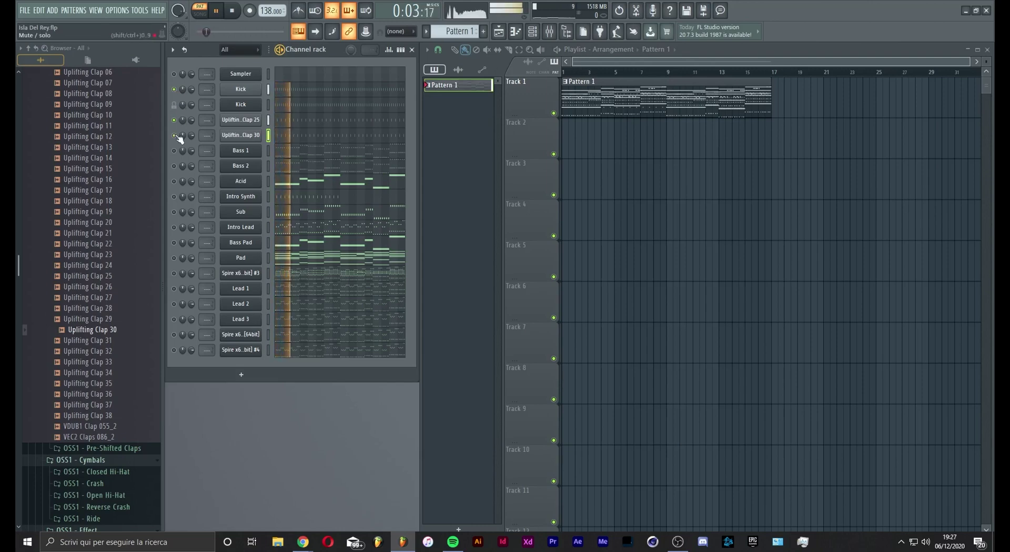
left_click(232, 135)
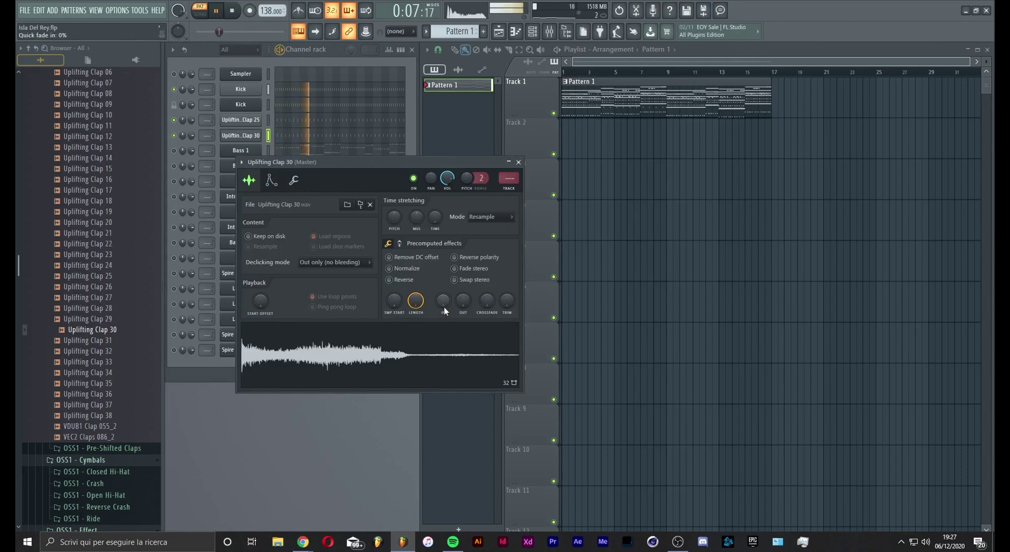
left_click_drag(463, 301, 463, 294)
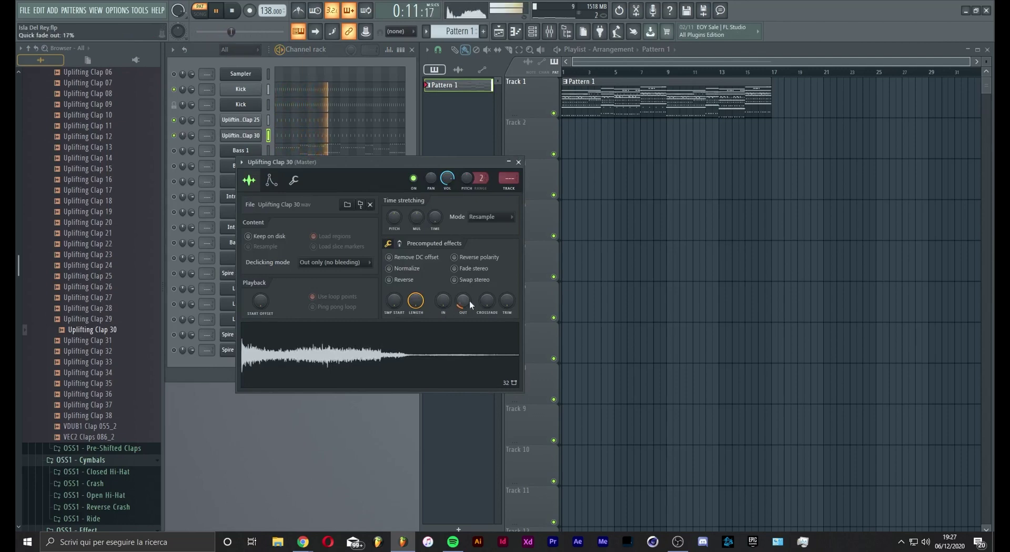
scroll(469, 301, "up", 2)
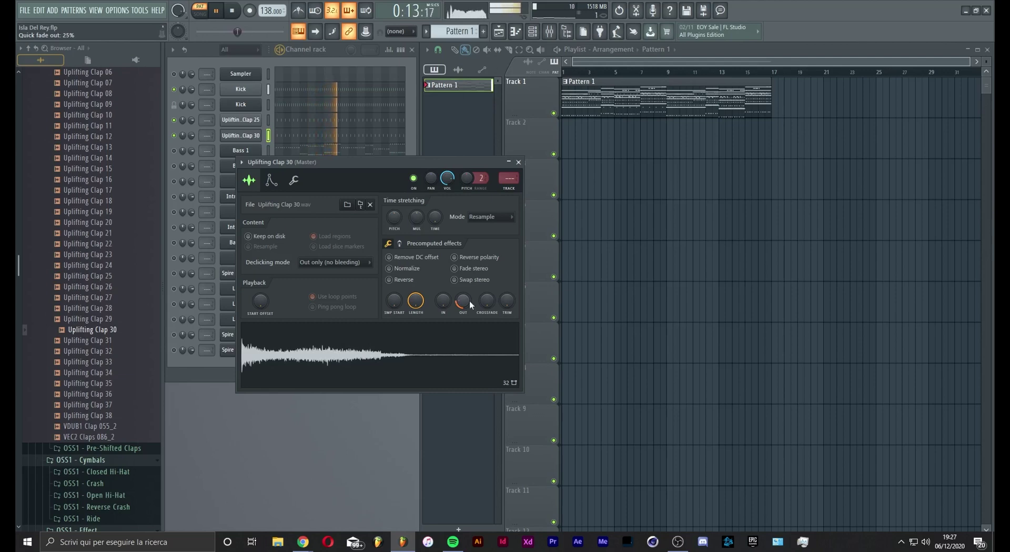
key("Escape")
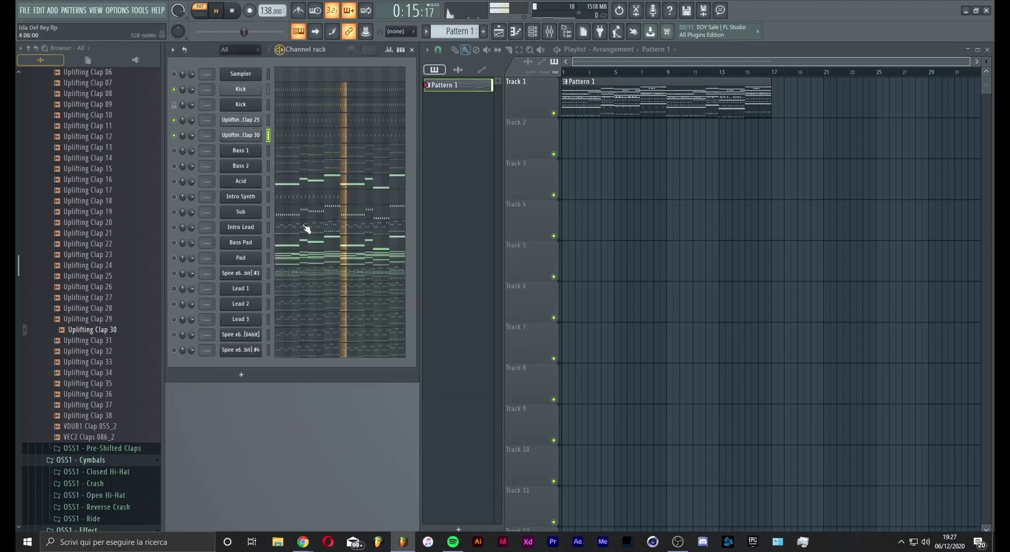
Unmute Uplifting Clap 25 so it plays with Clap 30, then stop playback
left_click(173, 121)
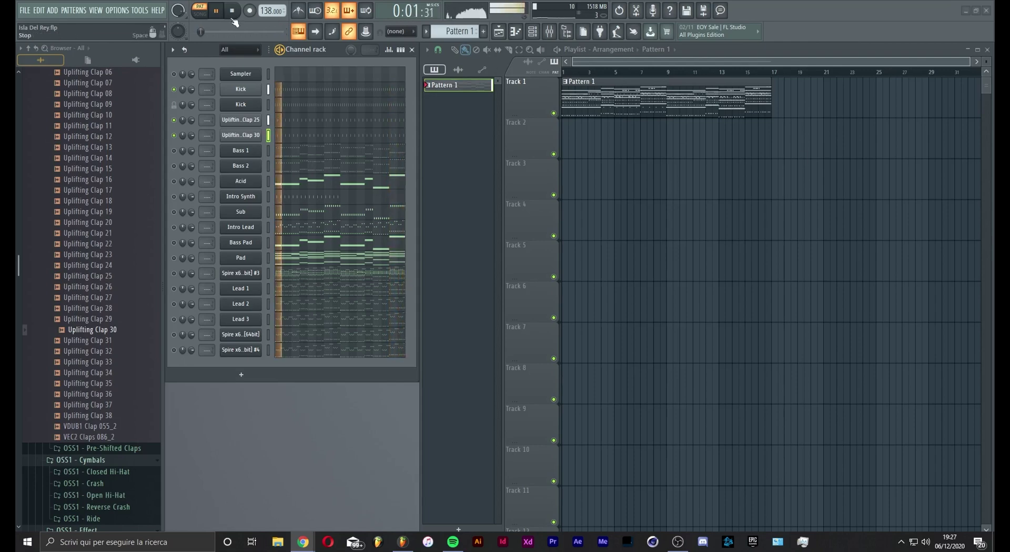
left_click(216, 11)
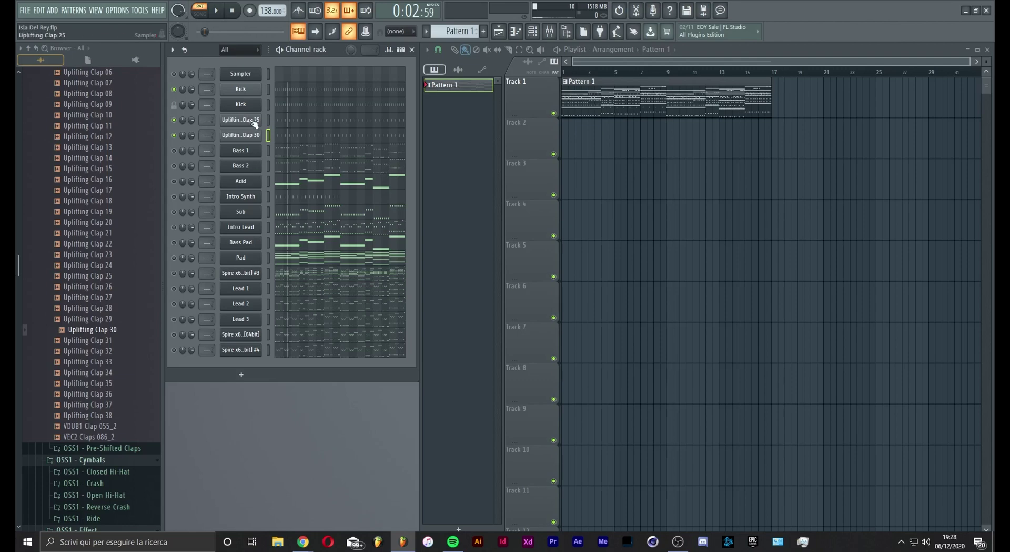
Collapse the Claps, Cymbals and Effect folders and open OSS1 - Loops' 138 BPM hat loops folder
scroll(124, 176, "up", 10)
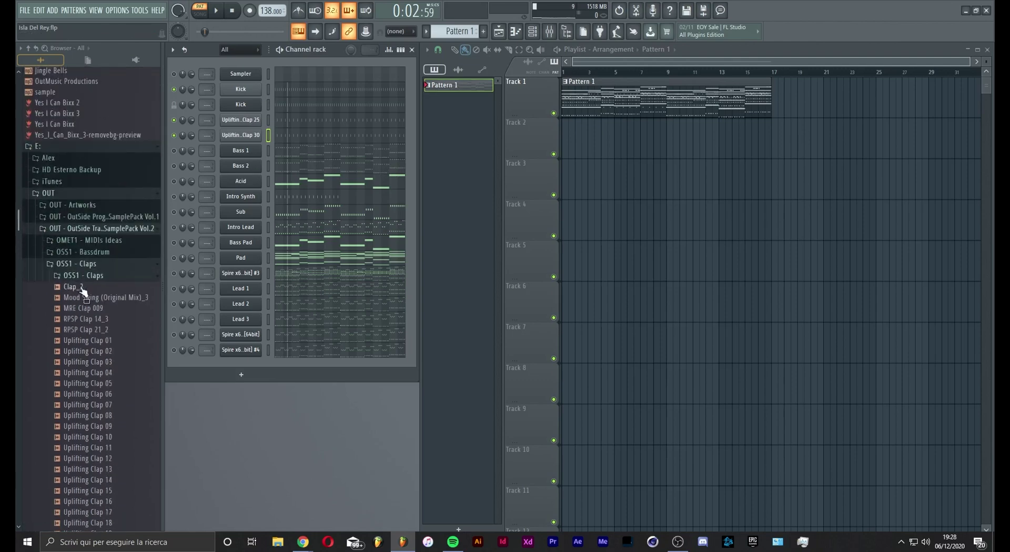
left_click(93, 277)
scroll(111, 280, "down", 2)
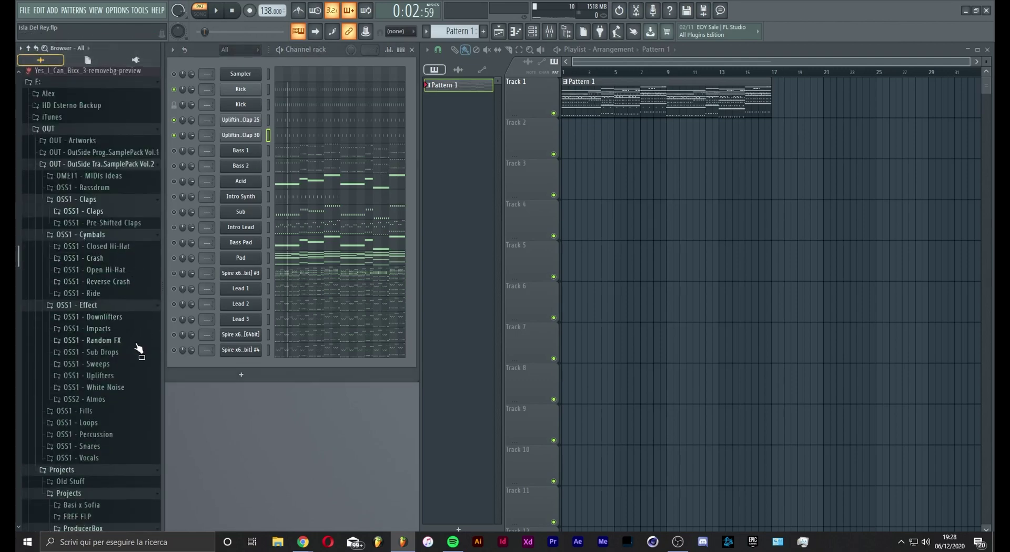
left_click(100, 200)
left_click(102, 211)
left_click(102, 223)
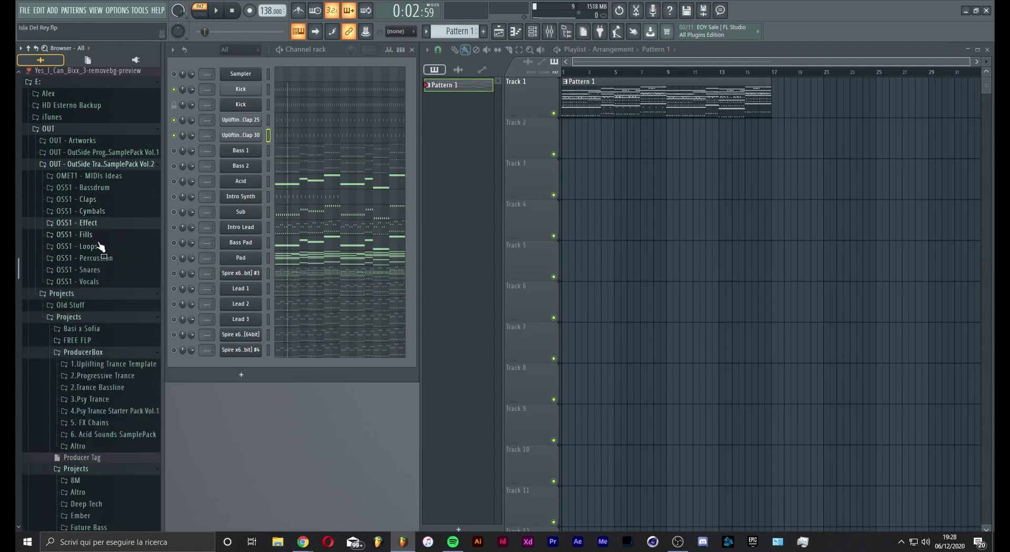
left_click(101, 247)
left_click(112, 261)
scroll(117, 295, "down", 12)
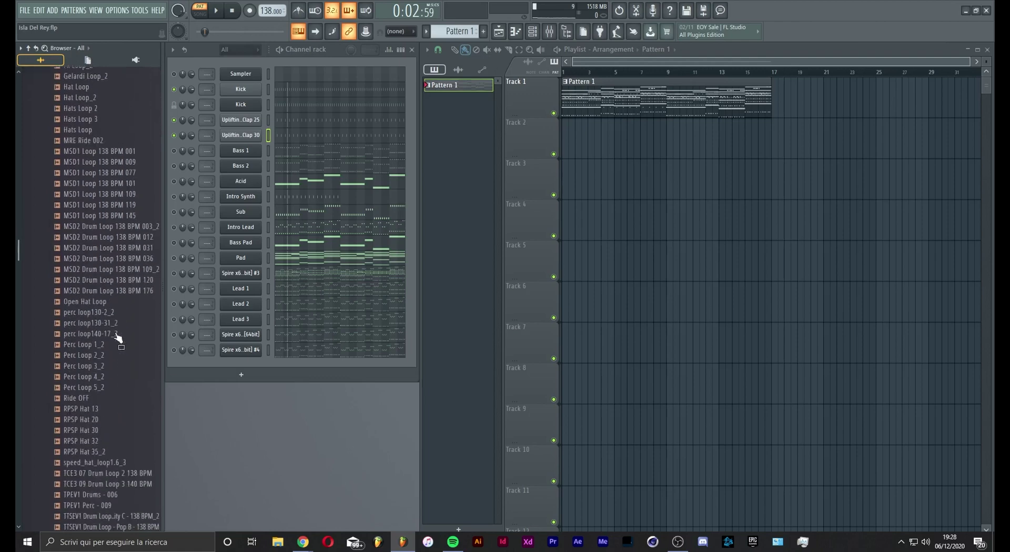
Preview Uplifting Loops 24 and 25 and place Loop 25 on Track 5 at bar 1
left_click(118, 330)
scroll(117, 333, "down", 4)
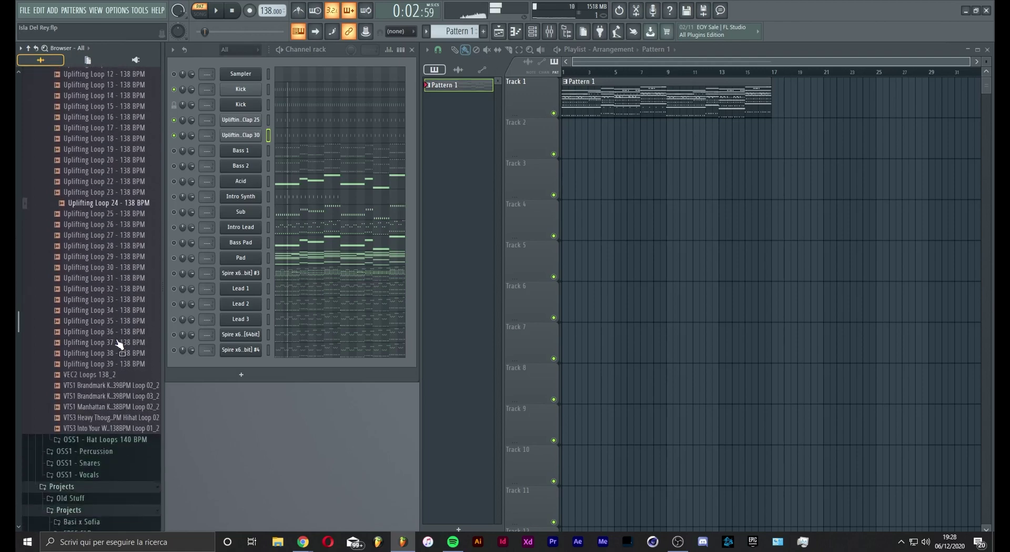
left_click(126, 213)
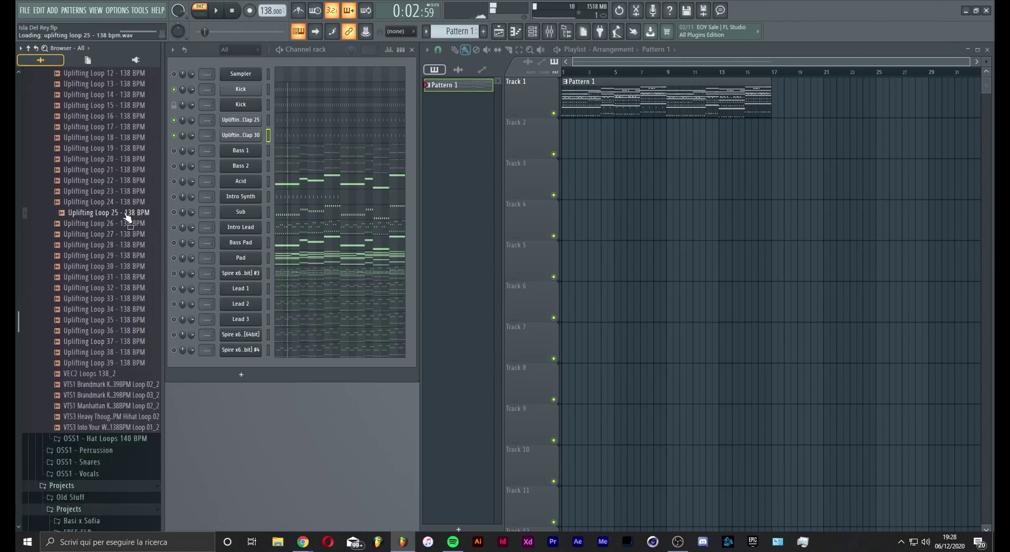
left_click_drag(127, 213, 584, 258)
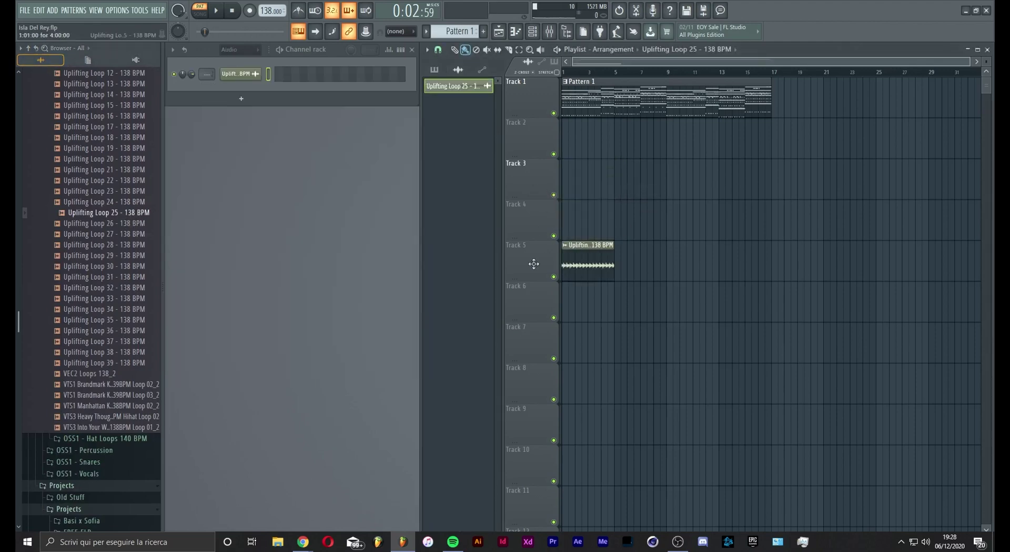
Audition Loops 26–28, then place Loop 24 on Track 6 and Loop 23 on Track 7 at bar 9
left_click(124, 225)
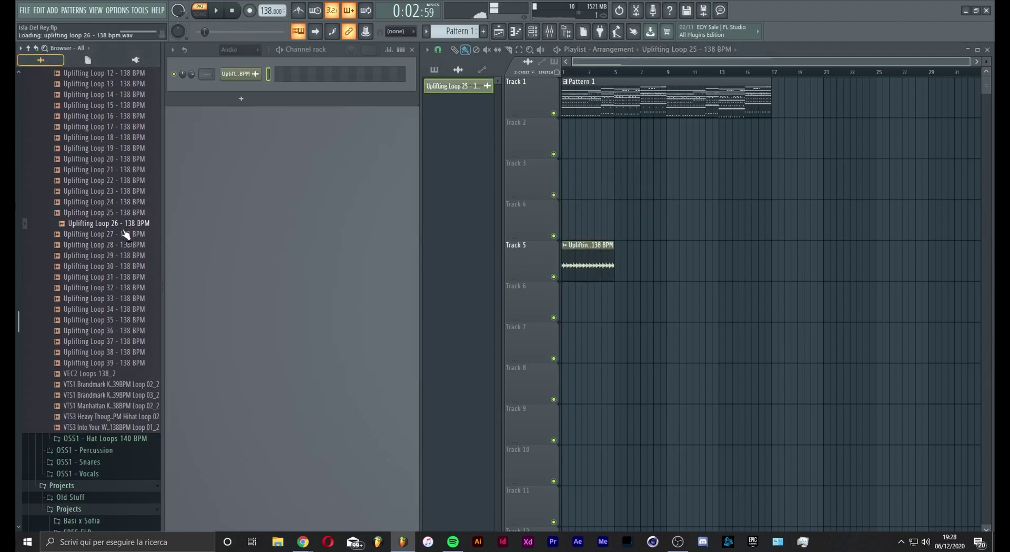
left_click(126, 234)
left_click(127, 245)
left_click(135, 203)
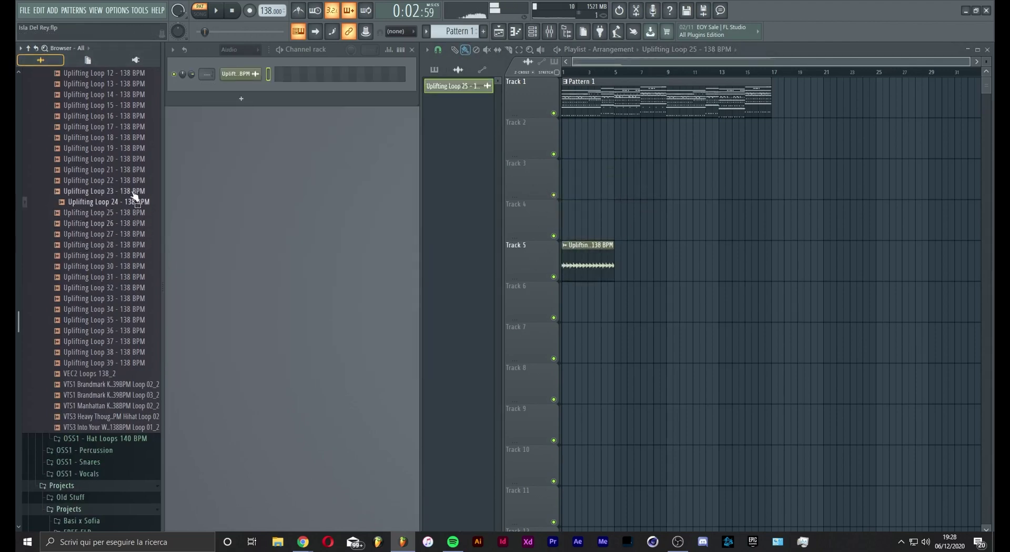
left_click_drag(131, 198, 572, 299)
left_click(140, 192)
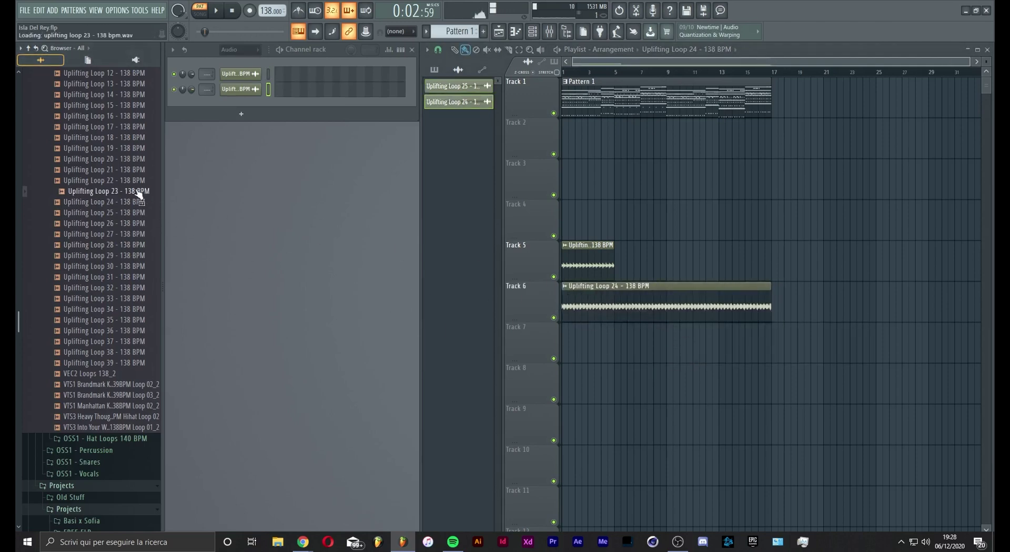
left_click_drag(138, 194, 664, 336)
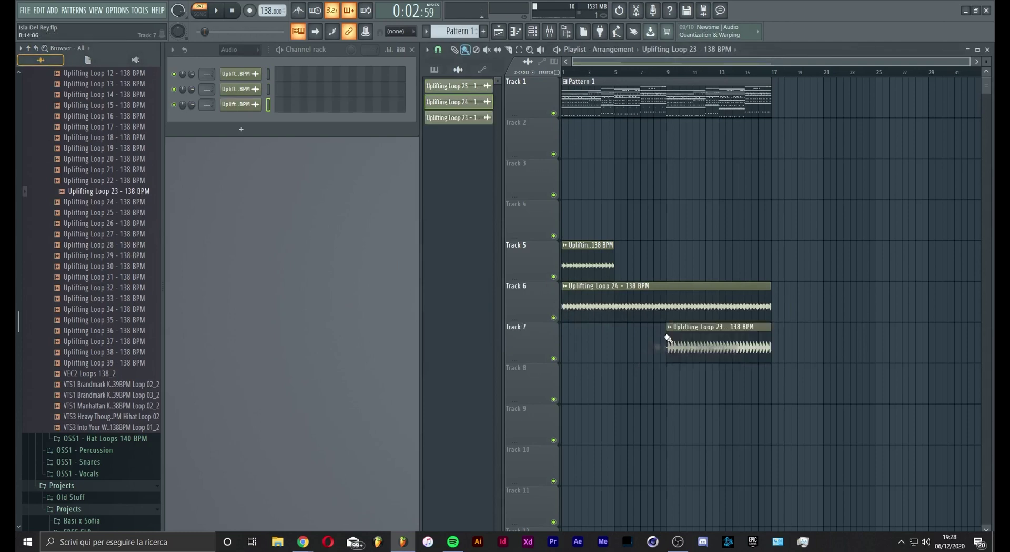
Preview Uplifting Loops 24 through 39 to pick further loops
left_click(147, 203)
left_click(144, 213)
left_click(140, 234)
left_click(141, 266)
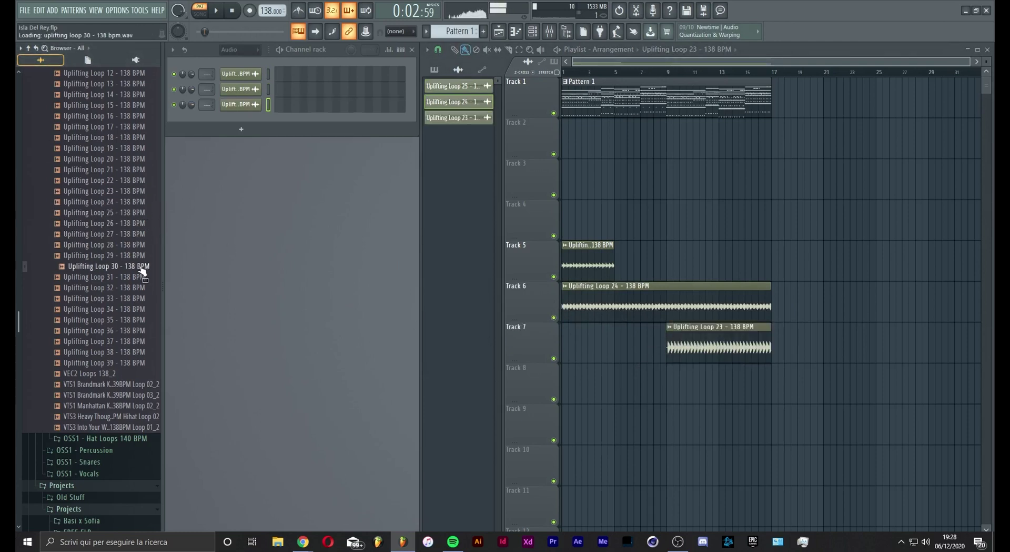
left_click(141, 278)
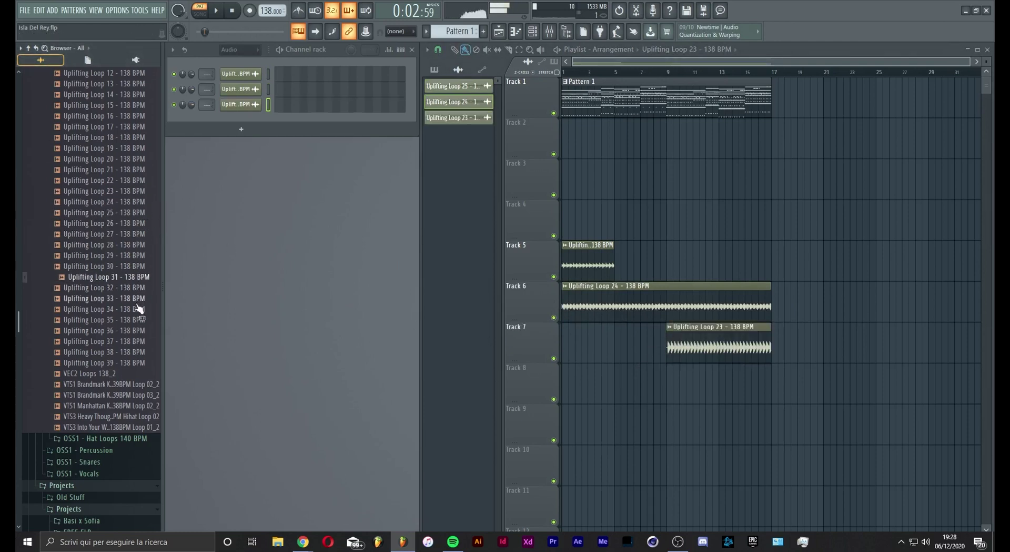
left_click(139, 299)
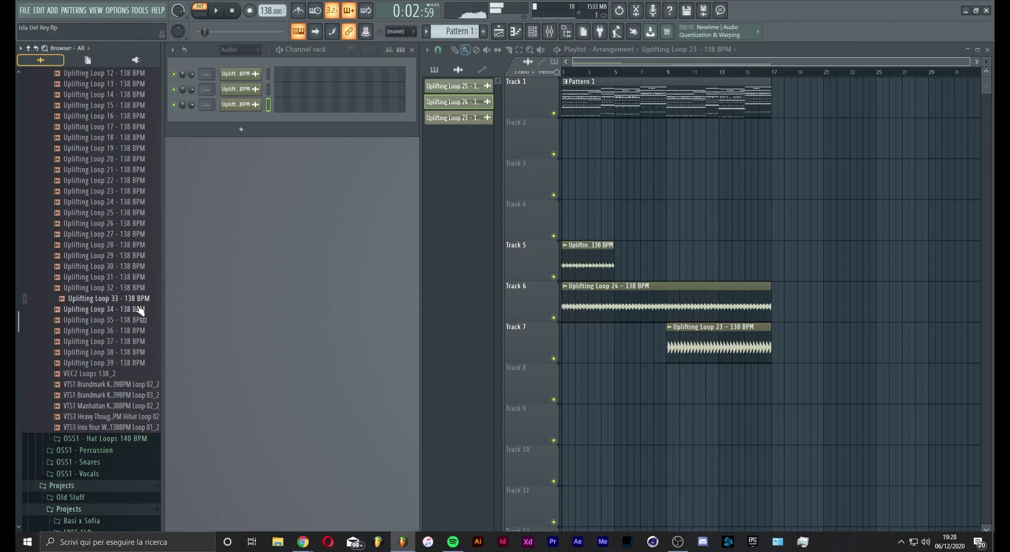
left_click(141, 310)
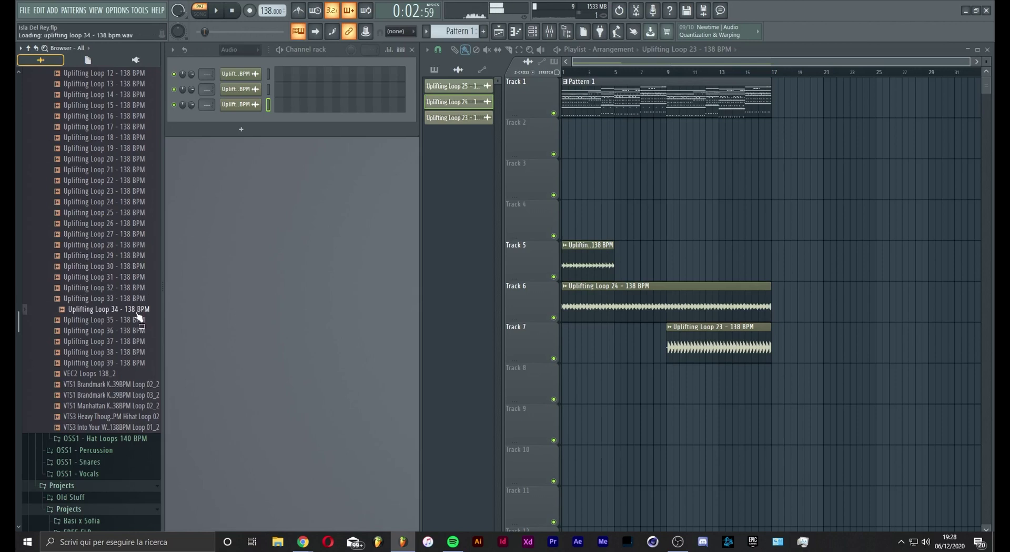
left_click(139, 320)
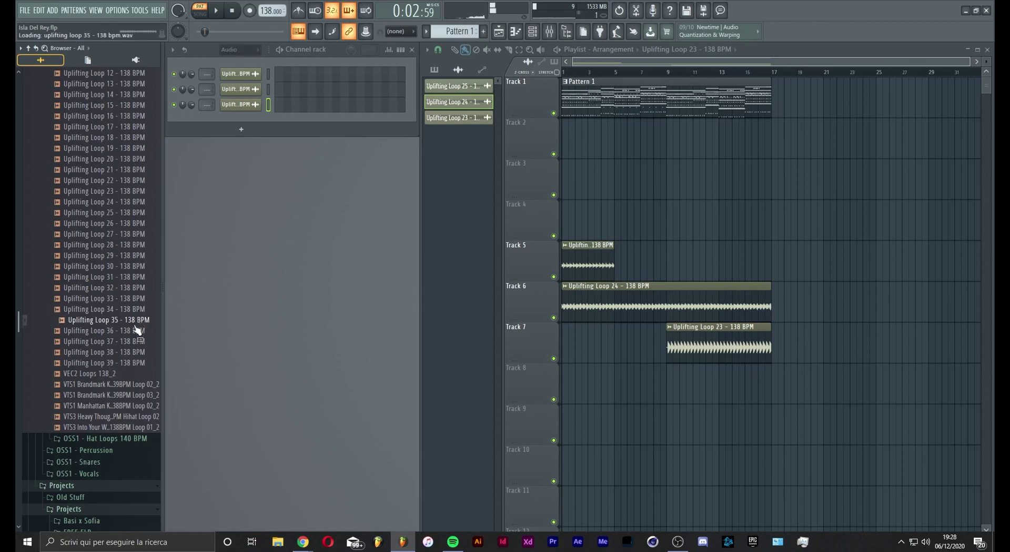
left_click(138, 331)
left_click(136, 343)
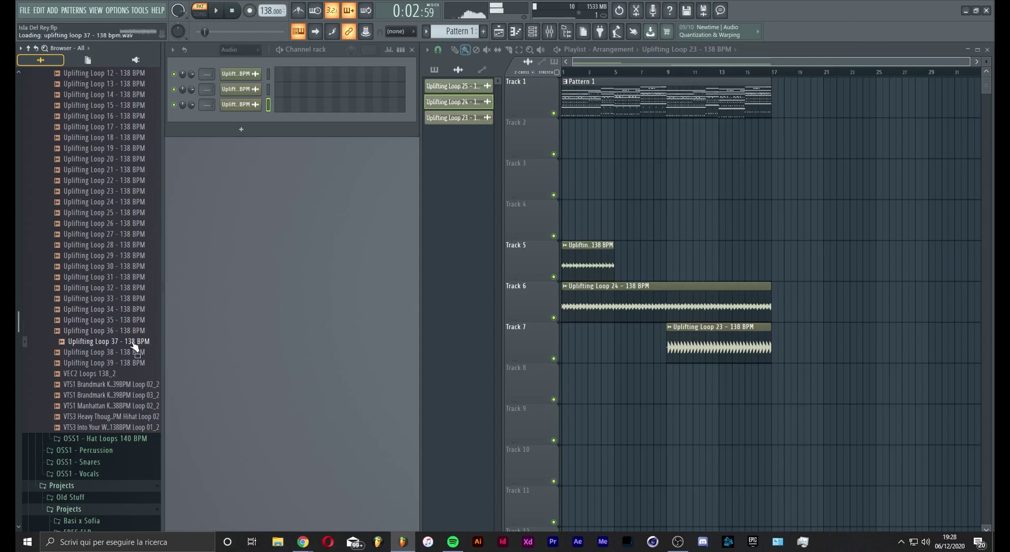
left_click(135, 351)
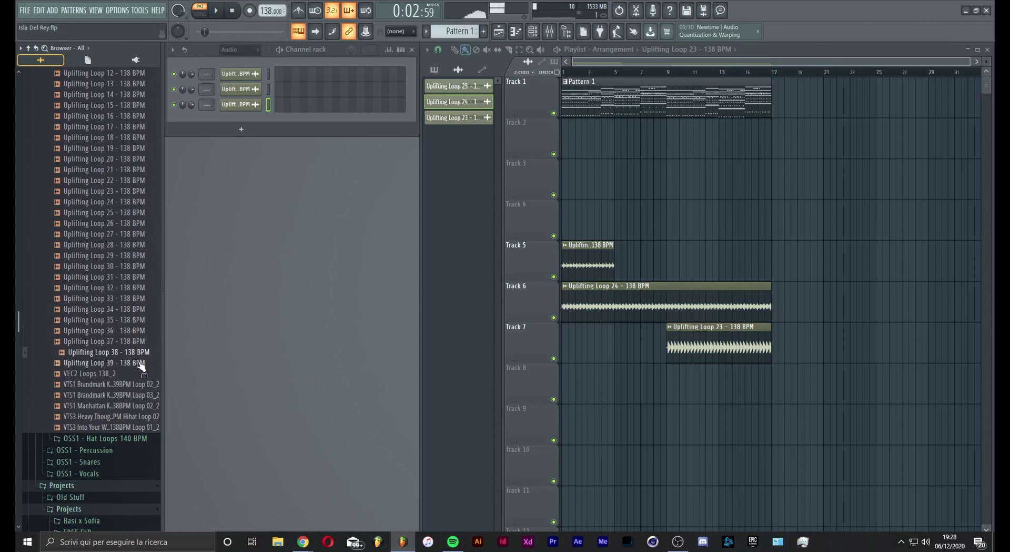
left_click(141, 365)
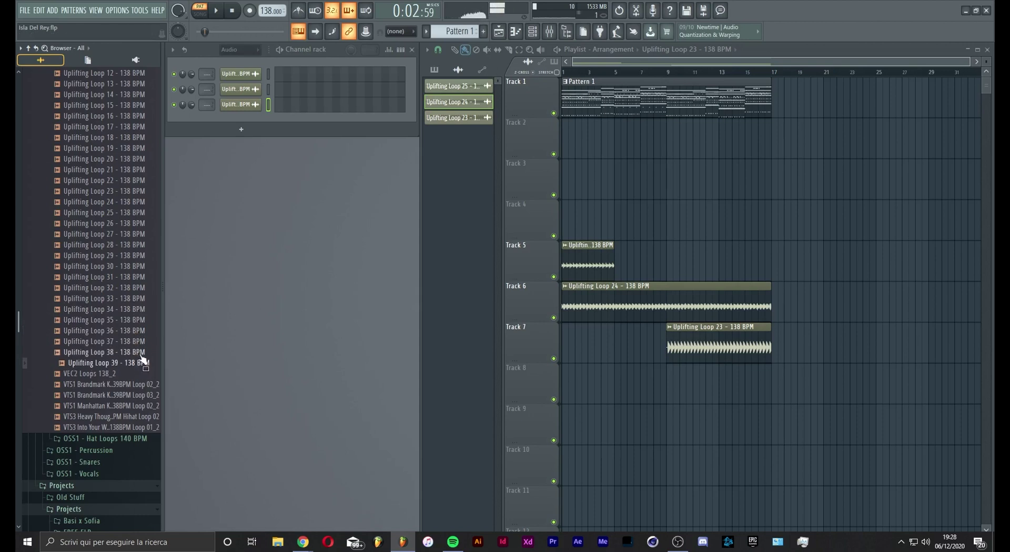
double_click(571, 308)
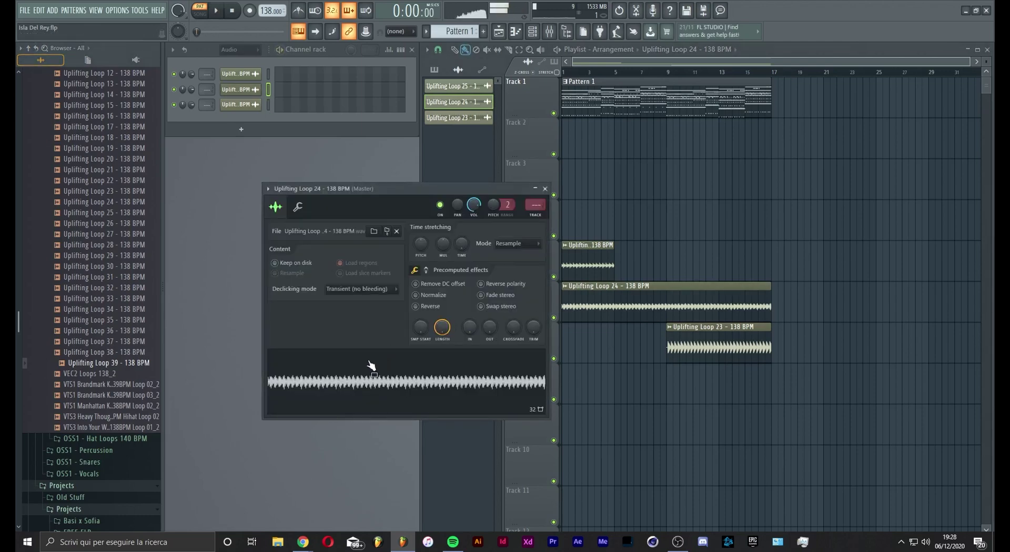
left_click(141, 353)
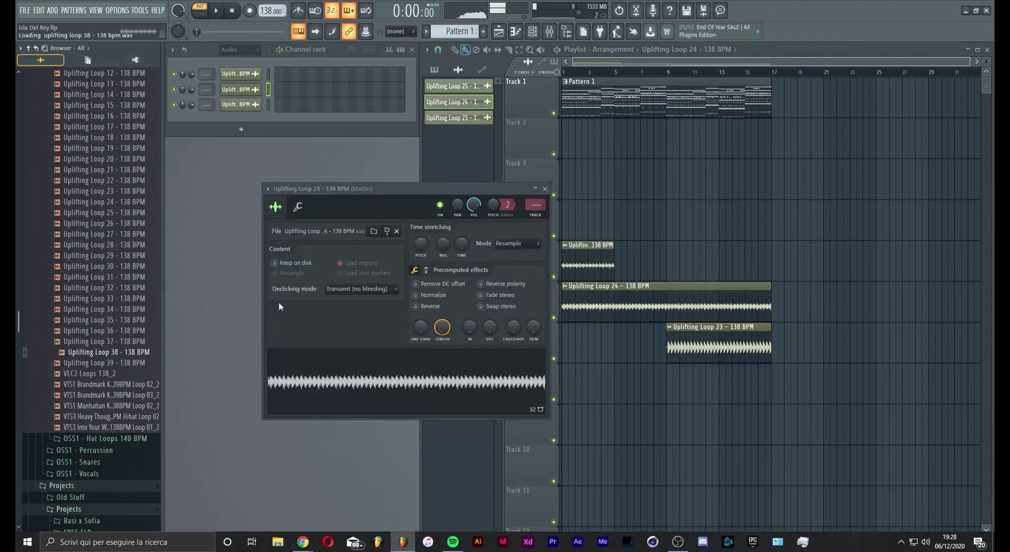
left_click_drag(402, 188, 374, 160)
left_click(129, 354)
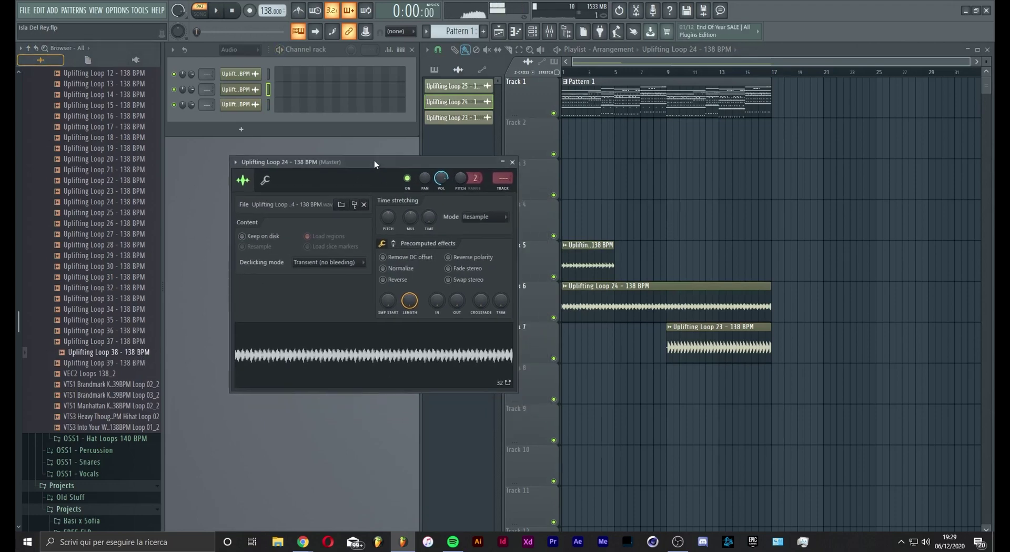
key("Escape")
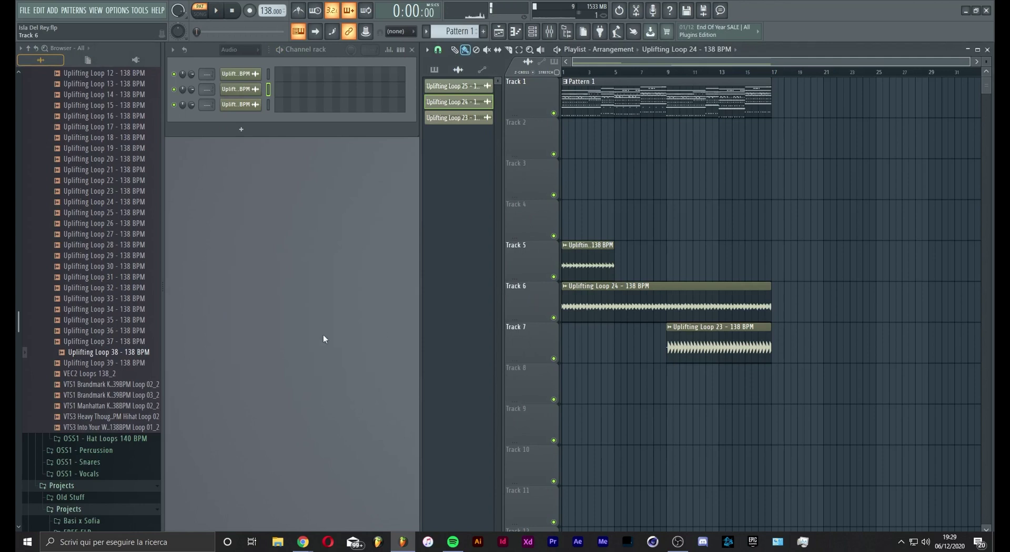
Insert a new empty Track 6 with Uplifting Loop 38 and play from bar 3
right_click(555, 318)
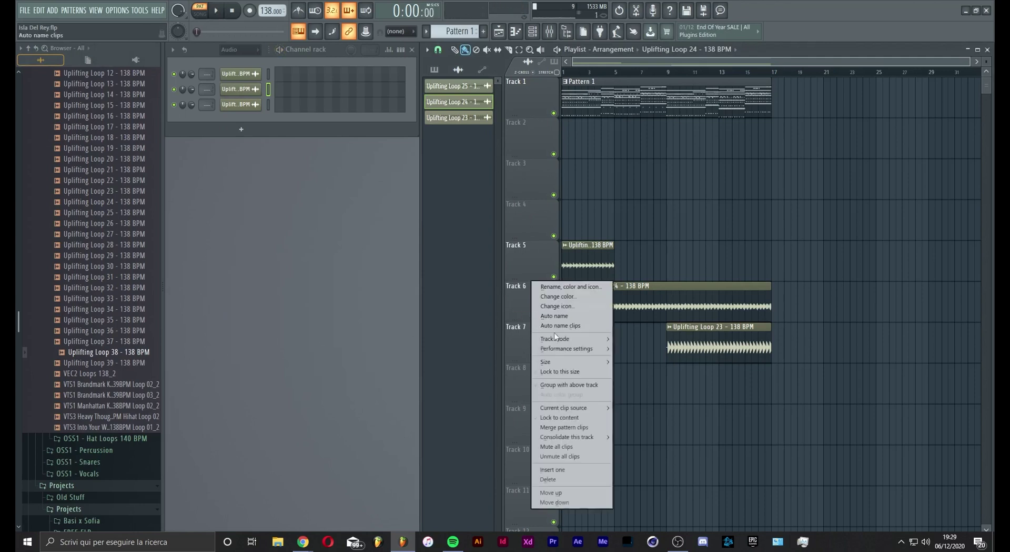
left_click(547, 472)
left_click_drag(131, 353, 576, 303)
left_click(587, 73)
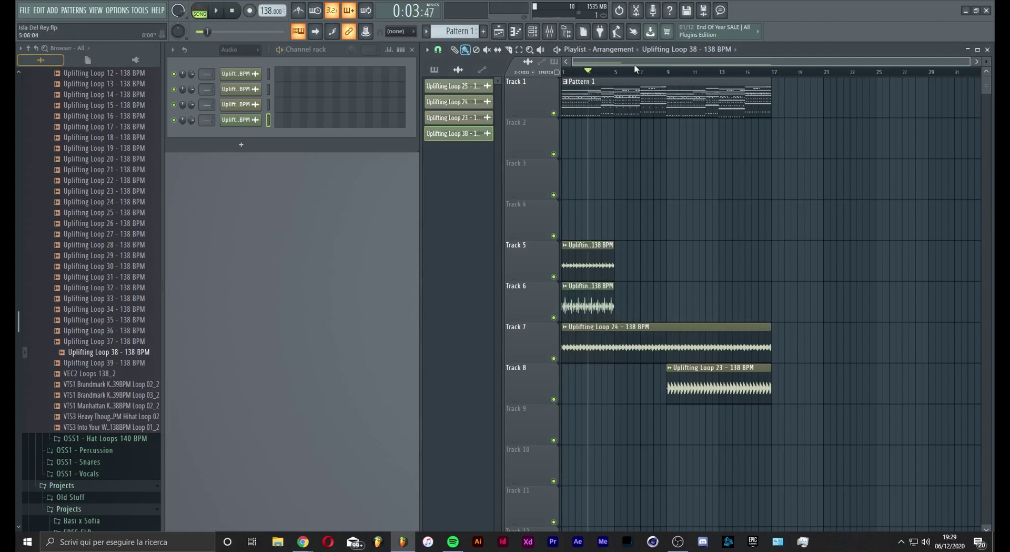
scroll(635, 68, "up", 5)
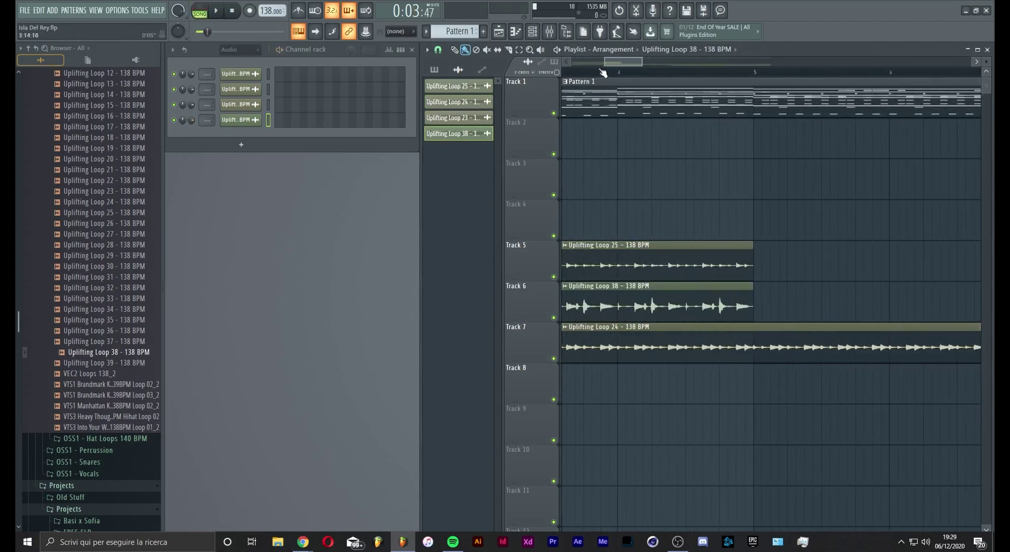
scroll(603, 73, "down", 5)
key("space")
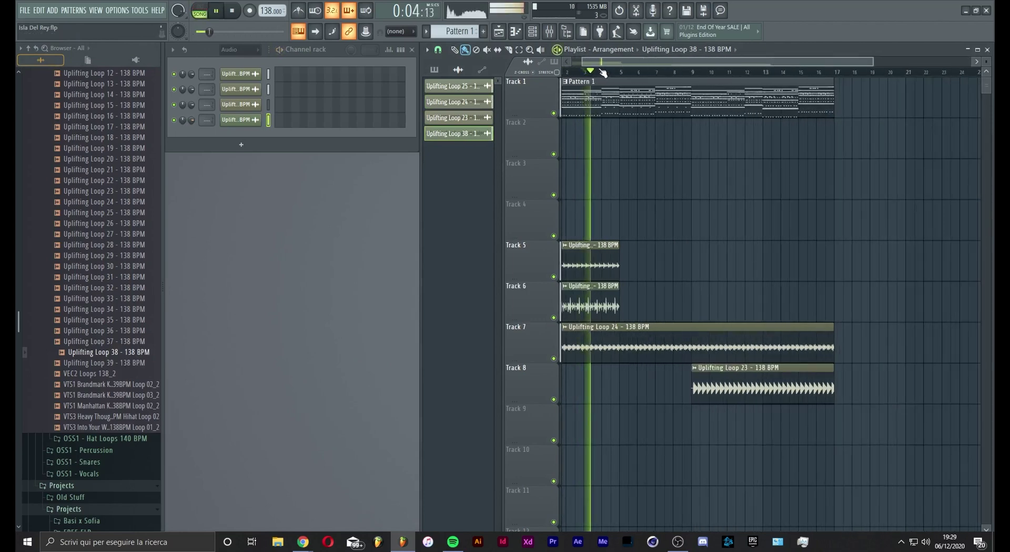
Audition Loop 38 solo with Track 1 muted, then repeat it along Track 6
left_click(553, 113)
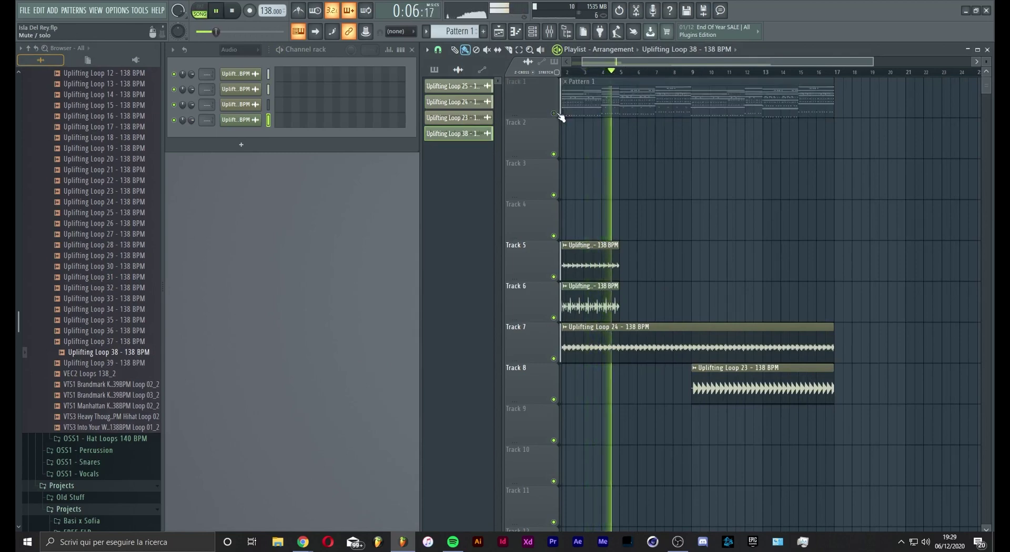
right_click(555, 317)
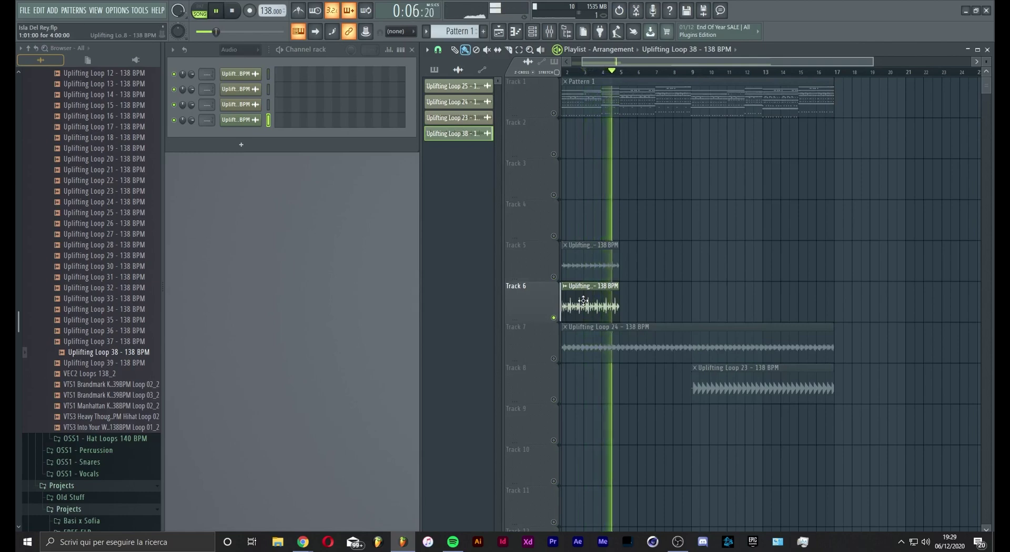
key("space")
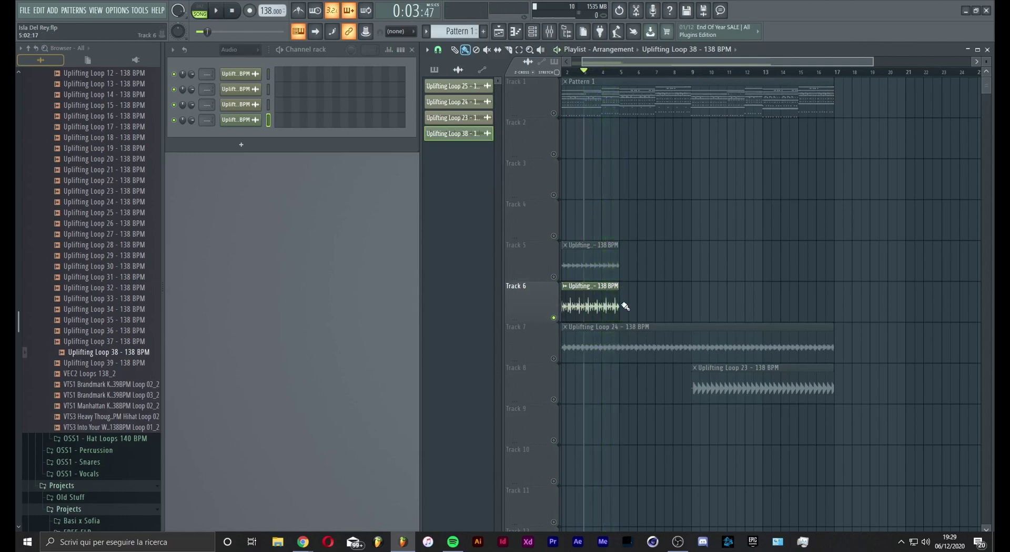
left_click_drag(626, 306, 976, 305)
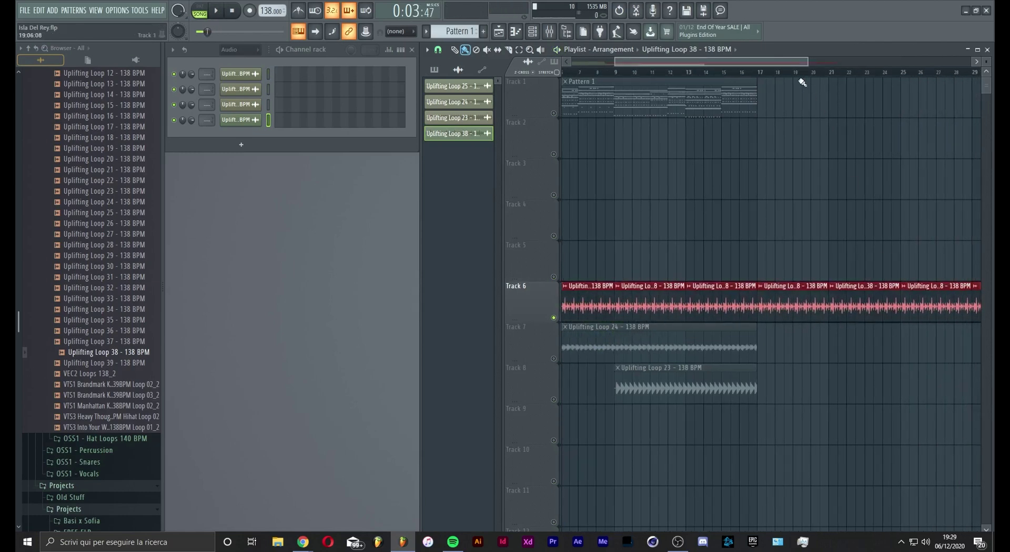
Copy Pattern 1 to bar 17, repeat Loop 25 to bar 32 and move Loop 24 to bar 17
scroll(800, 79, "down", 3)
left_click(693, 97)
left_click(708, 98)
left_click(711, 72)
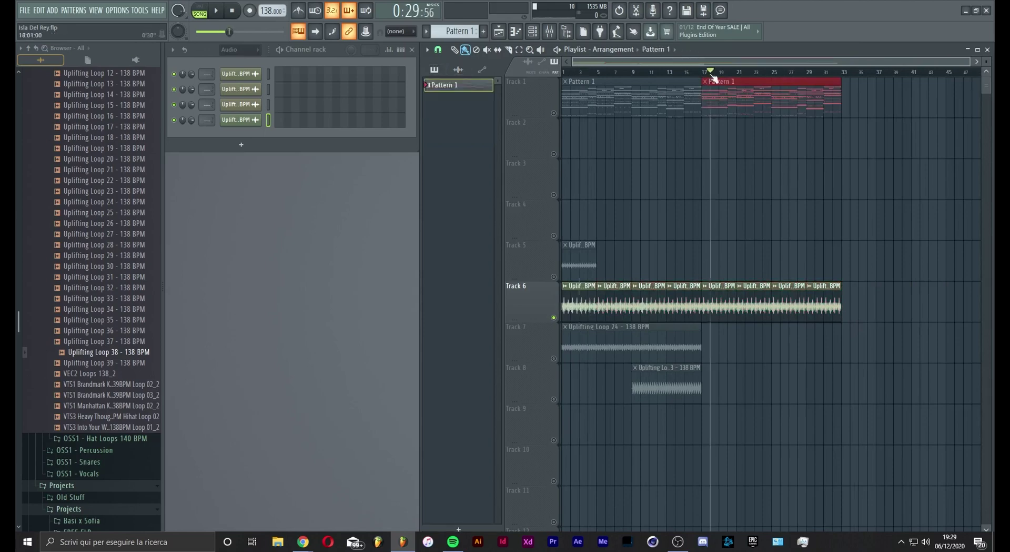
left_click_drag(714, 76, 838, 75)
left_click(585, 259)
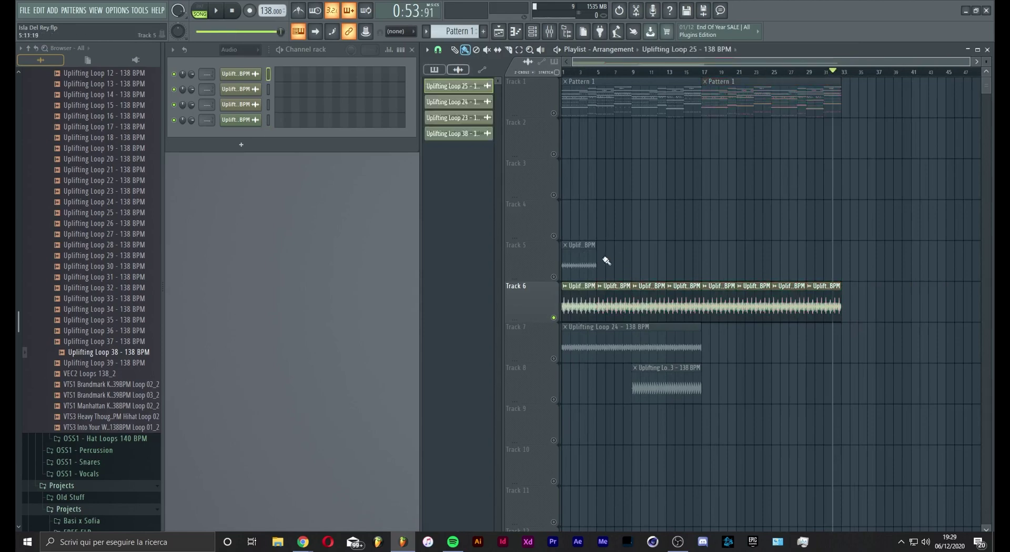
left_click_drag(616, 259, 817, 254)
left_click_drag(617, 347, 755, 353)
left_click_drag(653, 383, 980, 390)
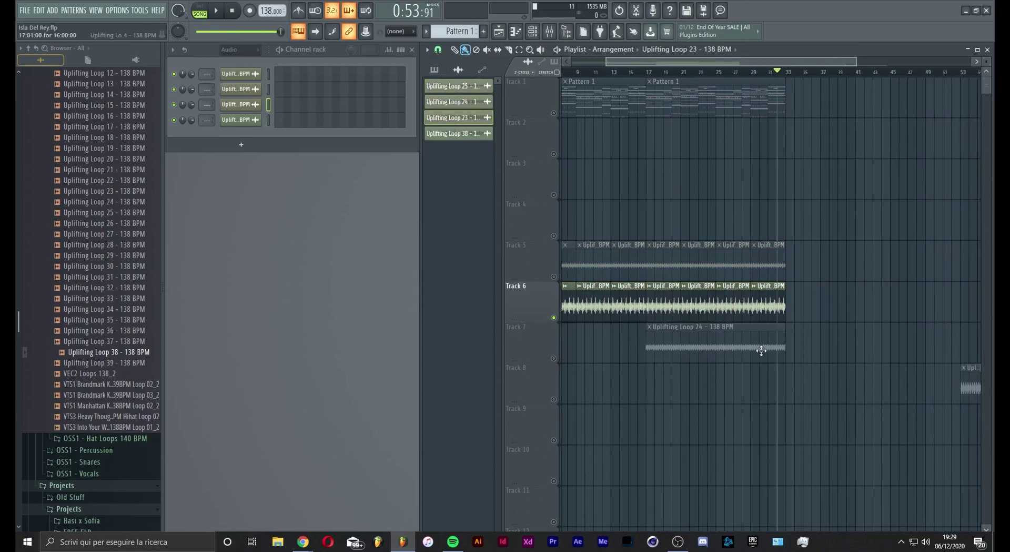
Play the arrangement with Track 1 switched back on, then stop
key("space")
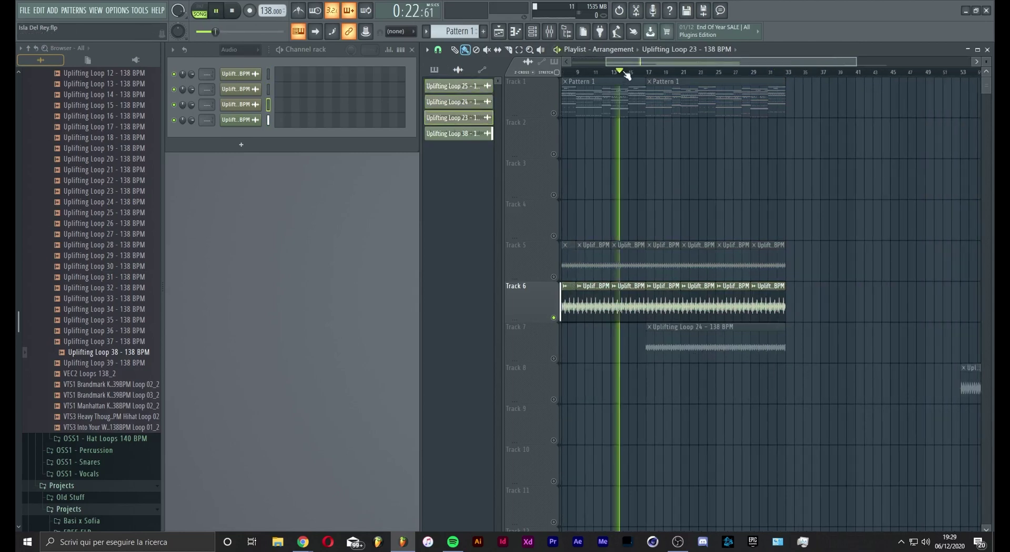
left_click(554, 113)
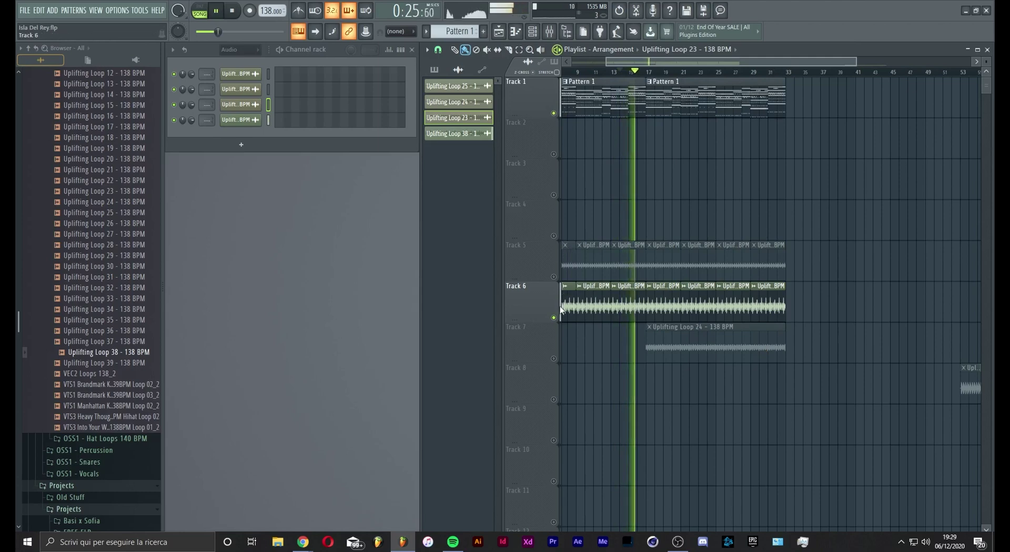
key("space")
Zoom in and loop a range from bar 15, widening it while listening, then stop
scroll(632, 74, "up", 5)
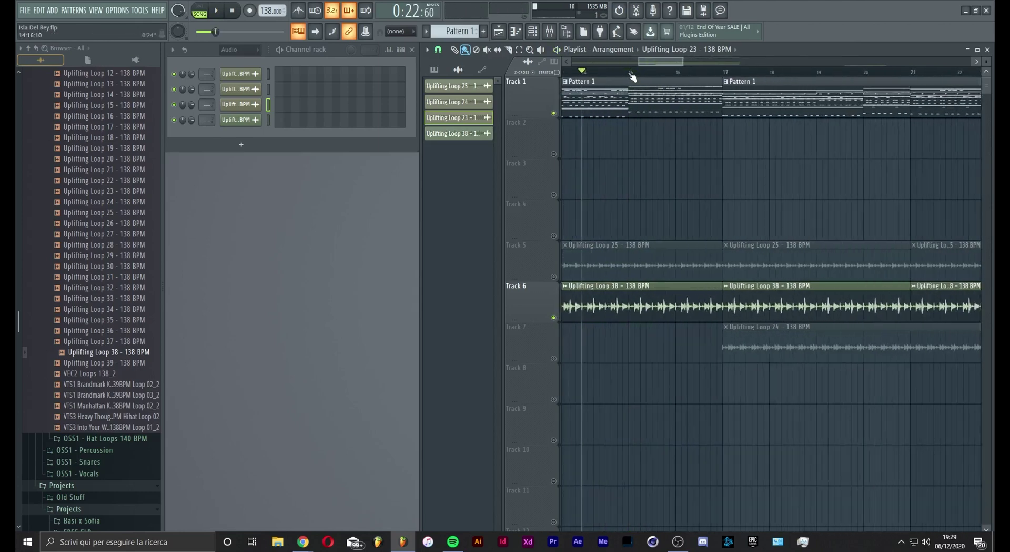
scroll(632, 76, "up", 2)
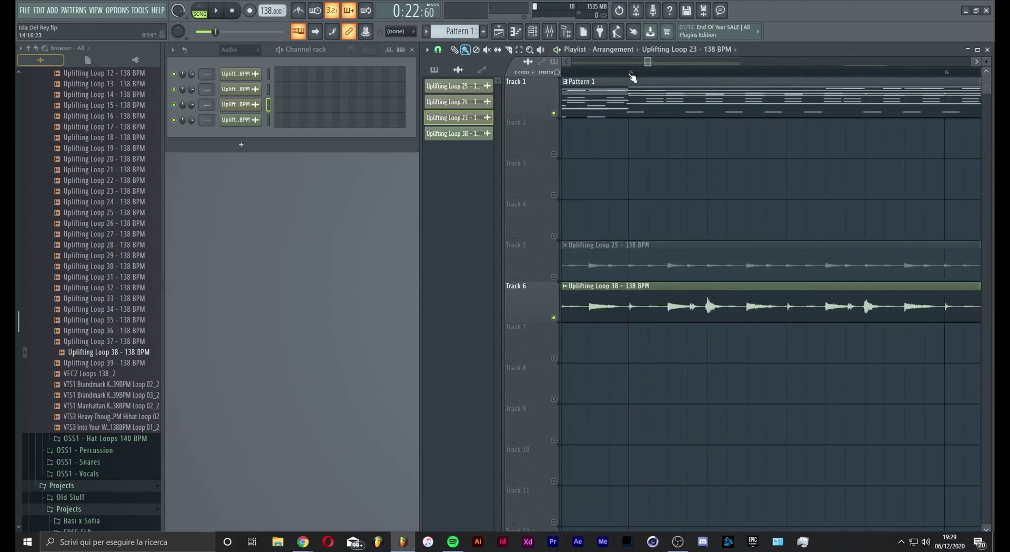
left_click_drag(631, 77, 705, 82)
key("space")
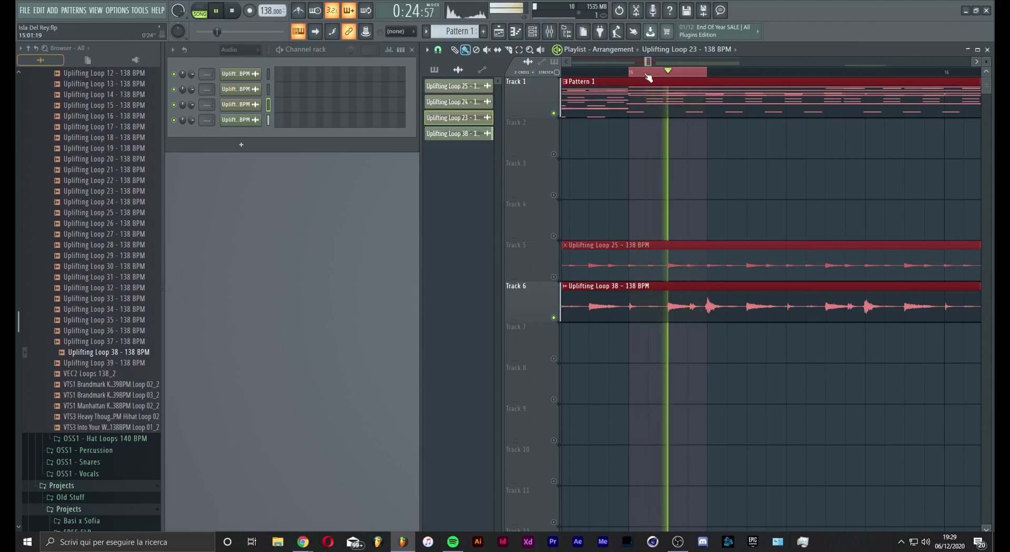
left_click_drag(641, 70, 788, 83)
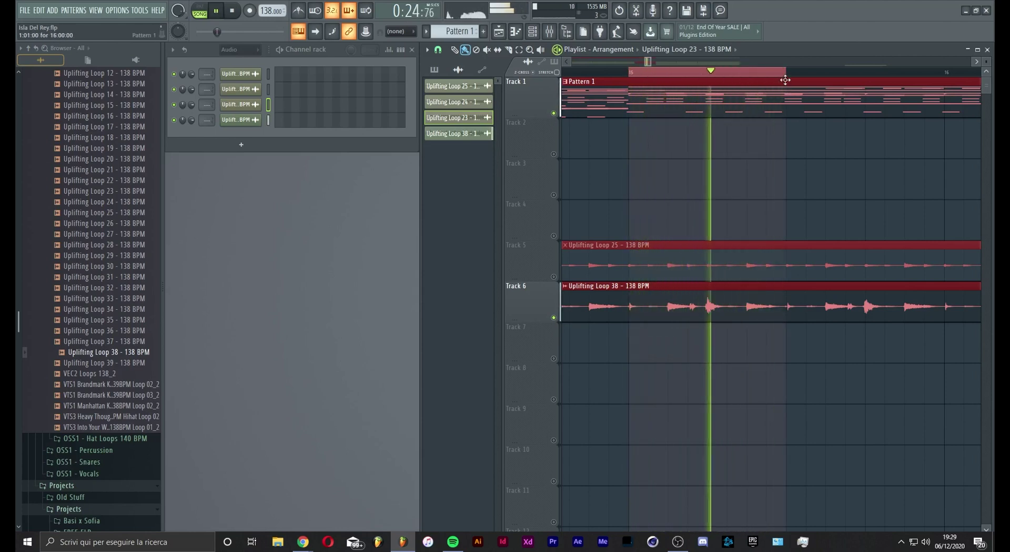
key("space")
Delete the stray clip on Track 4
left_click(665, 212)
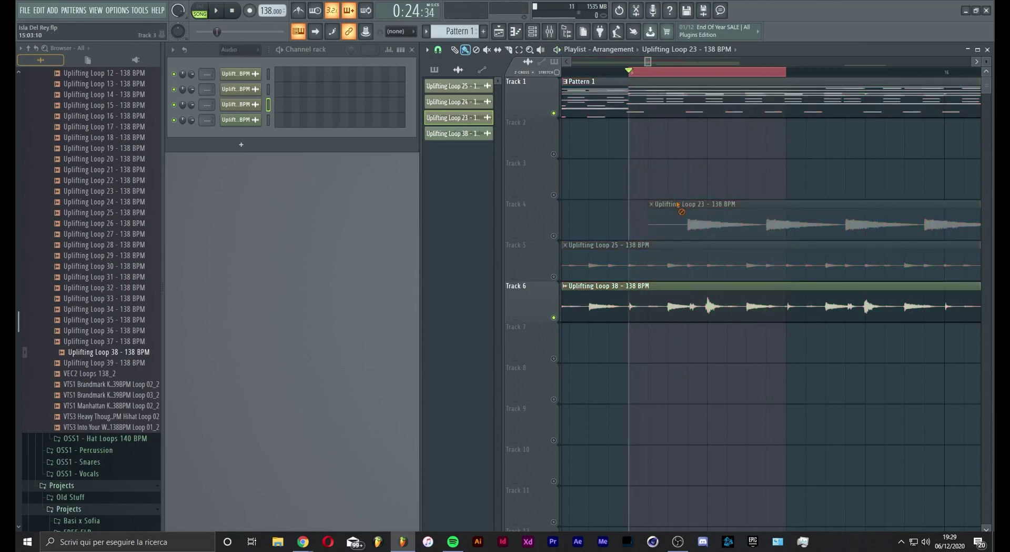
right_click(681, 212)
scroll(662, 80, "down", 8)
Show all channels and move Uplifting Loop 38 and the other loop channels above Bass 1
left_click(269, 75)
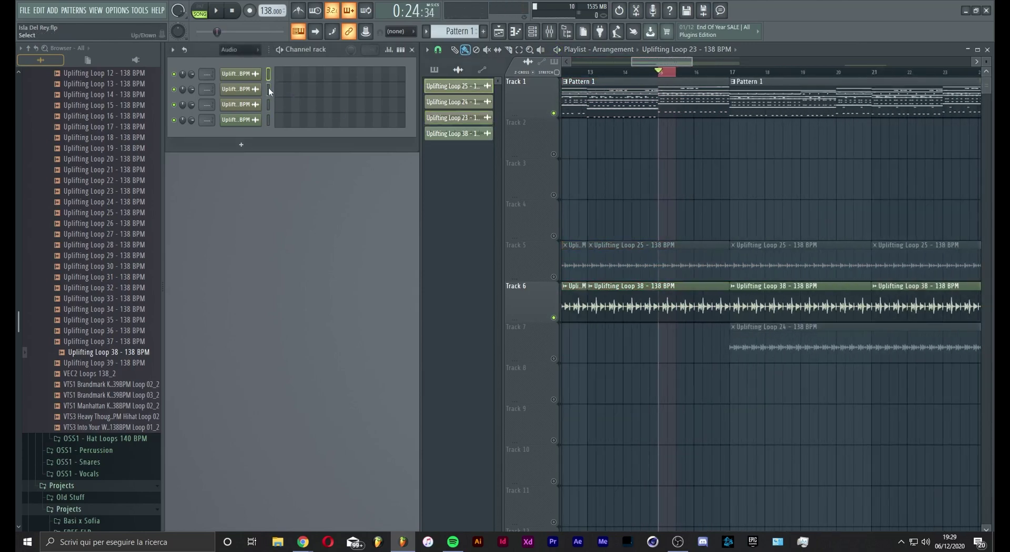
left_click(269, 119)
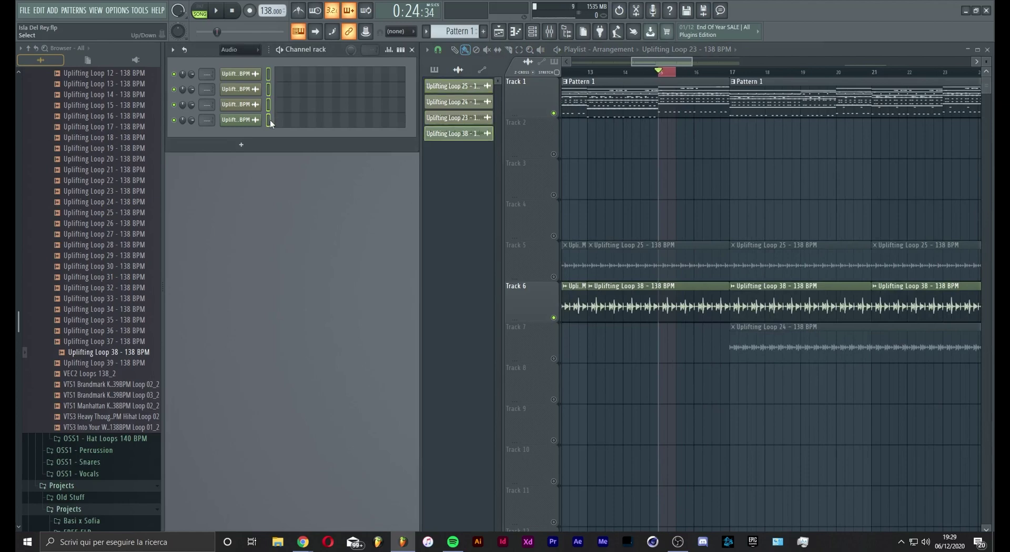
key("space")
key("alt+Up")
key("alt+Up")
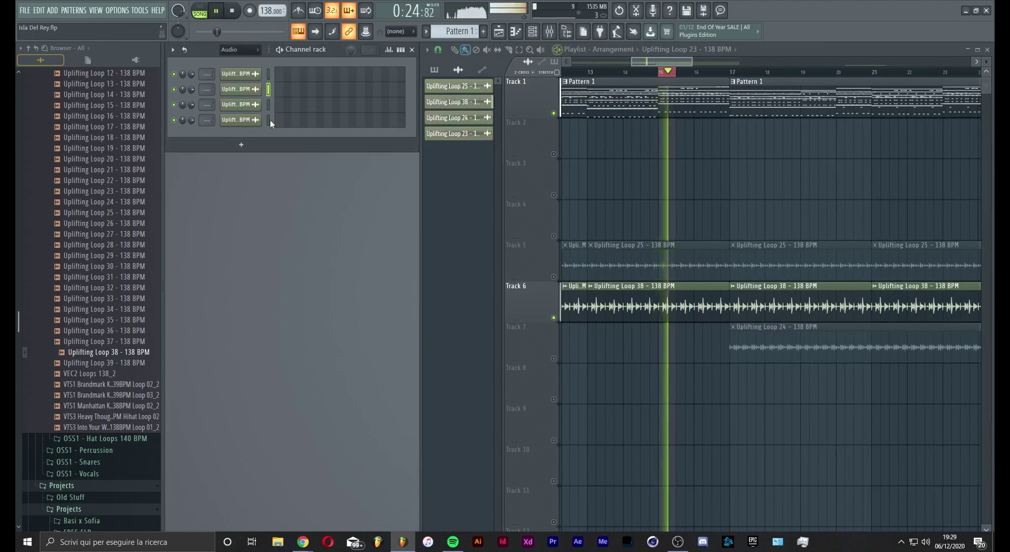
left_click(240, 49)
left_click(252, 61)
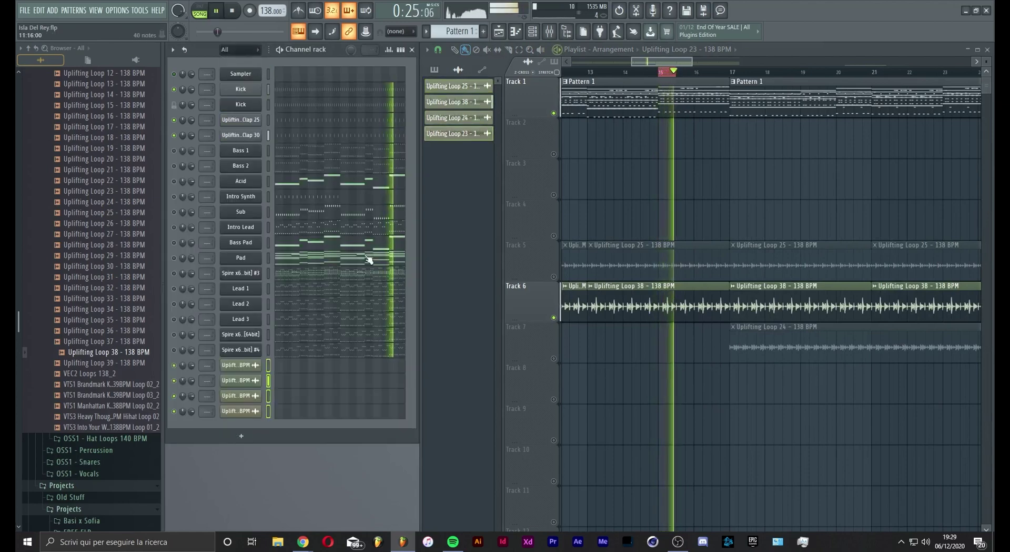
key("alt+Up")
key("alt+Up")
key("alt+Up")
key("alt+Up")
key("alt+Up")
key("alt+Up")
key("alt+Up")
key("alt+Up")
key("alt+Up")
key("alt+Up")
key("alt+Up")
key("alt+Up")
key("alt+Up")
key("alt+Up")
key("space")
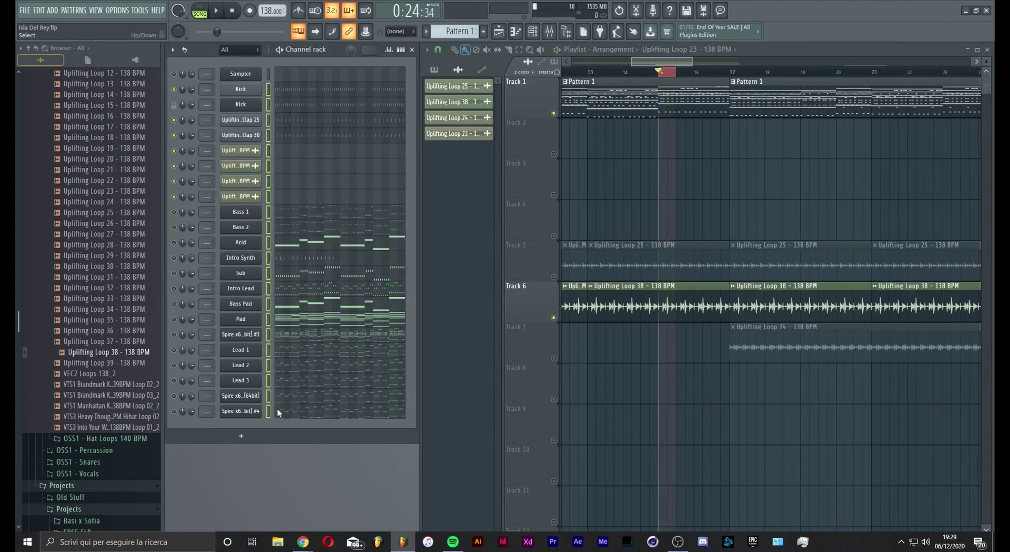
Rename the three Spire channels Chords, Lead 4 and Lead 5
left_click(240, 334)
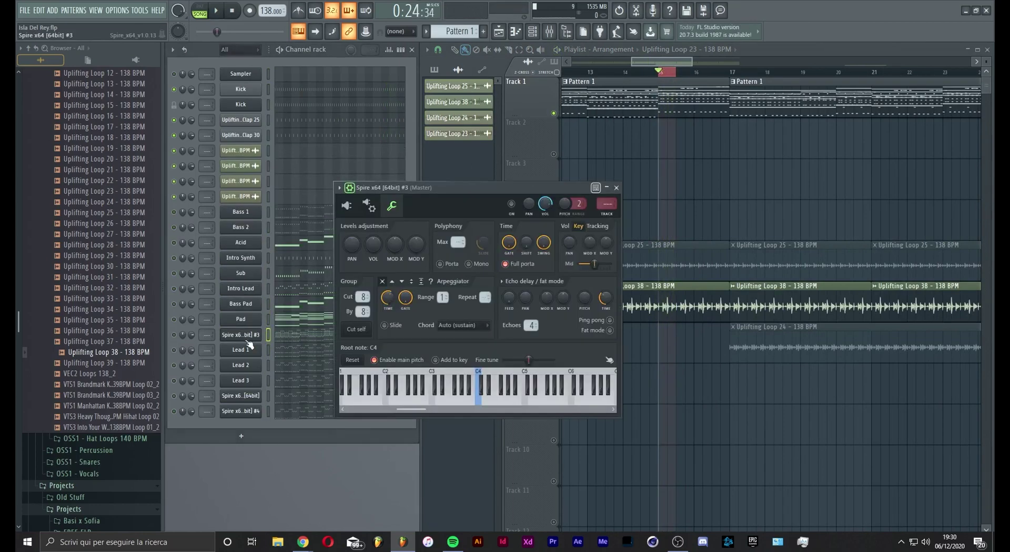
right_click(245, 338)
left_click(287, 359)
type("Chor")
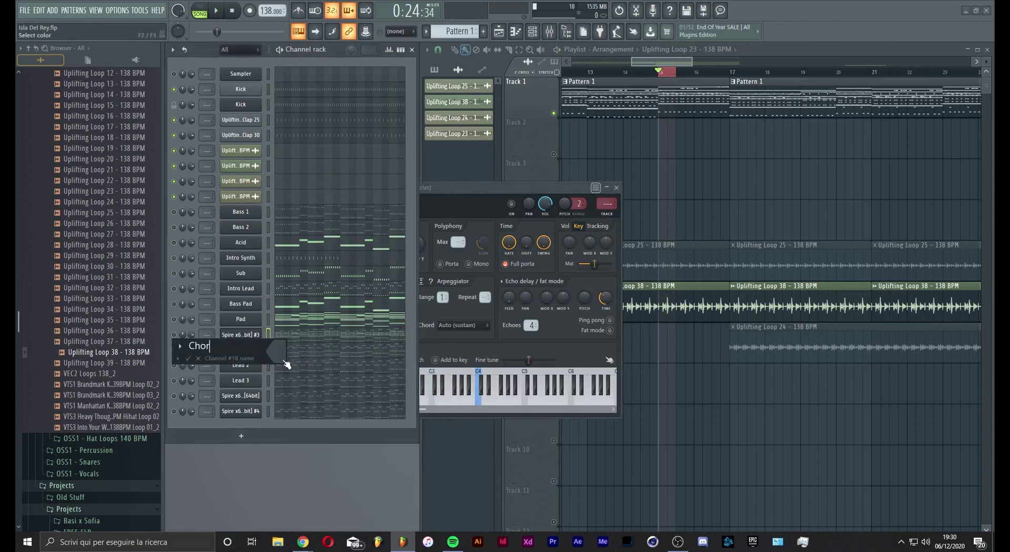
type("ds")
key("Return")
right_click(262, 395)
left_click(298, 414)
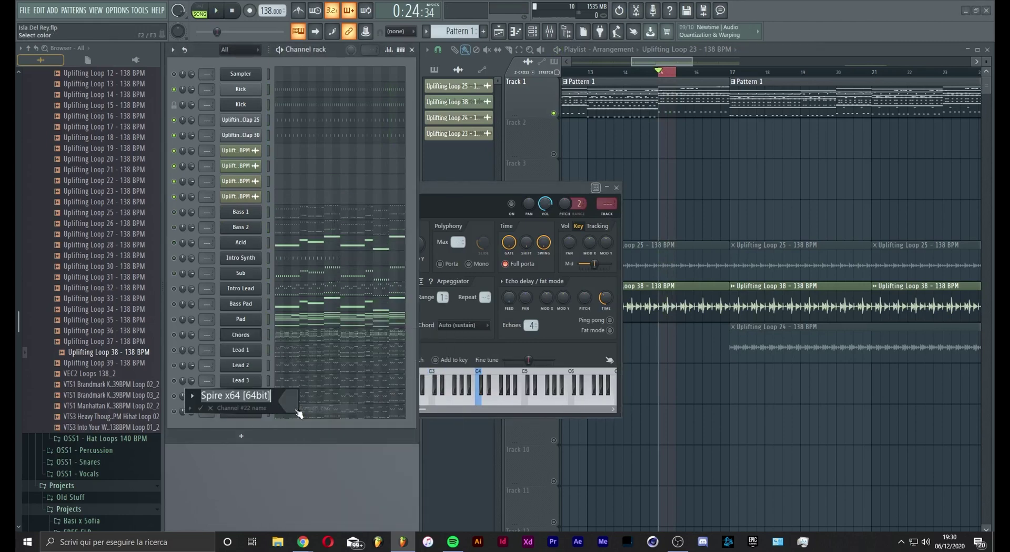
type("Lead 4")
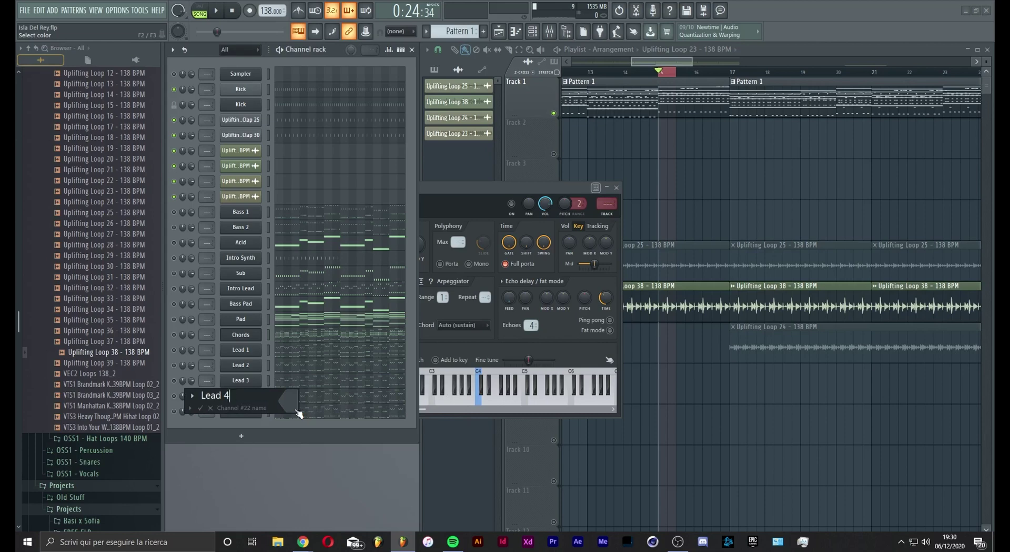
key("Return")
right_click(258, 411)
left_click(289, 416)
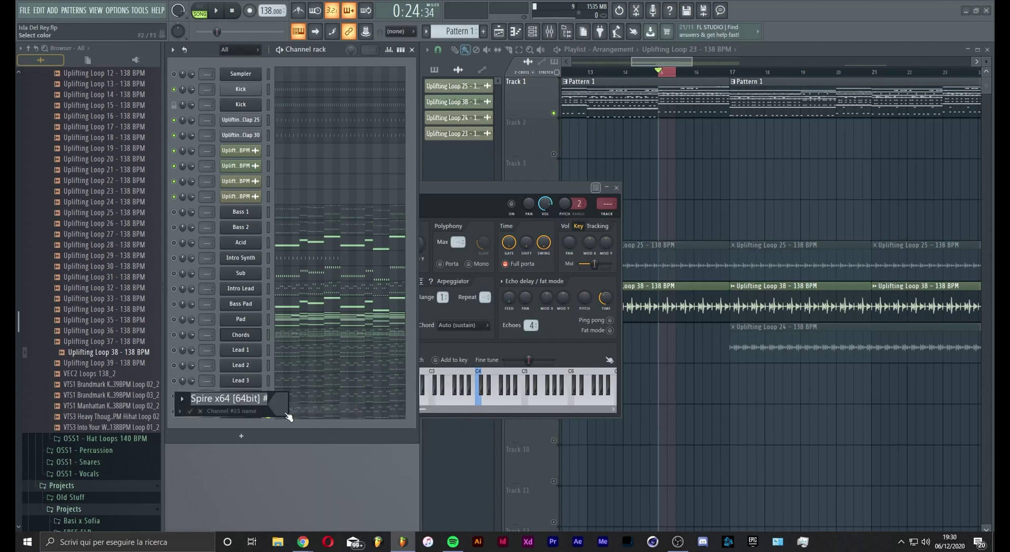
type("Lead 5")
key("Return")
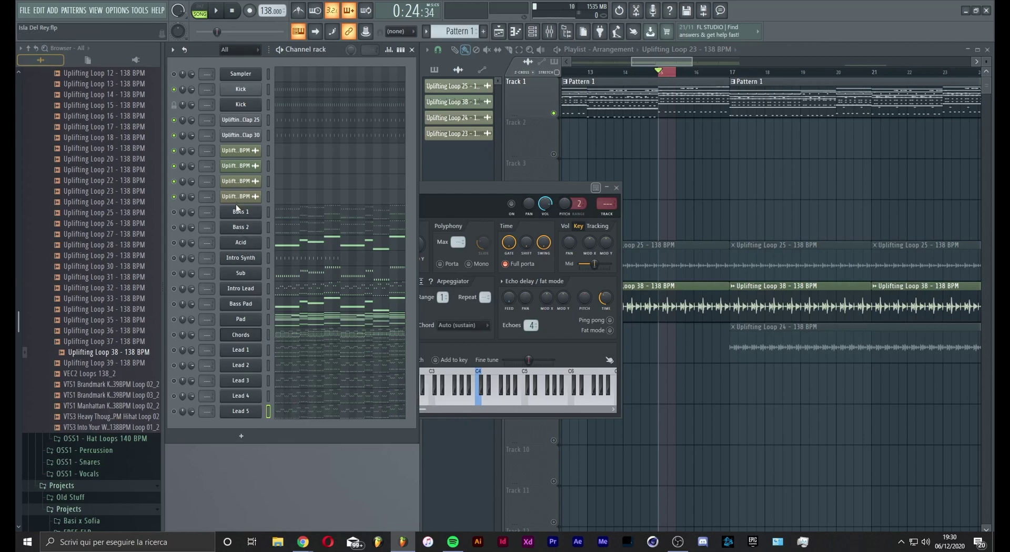
Close the Spire settings window and select the channels from Kick to Lead 4
left_click_drag(486, 190, 510, 181)
key("Escape")
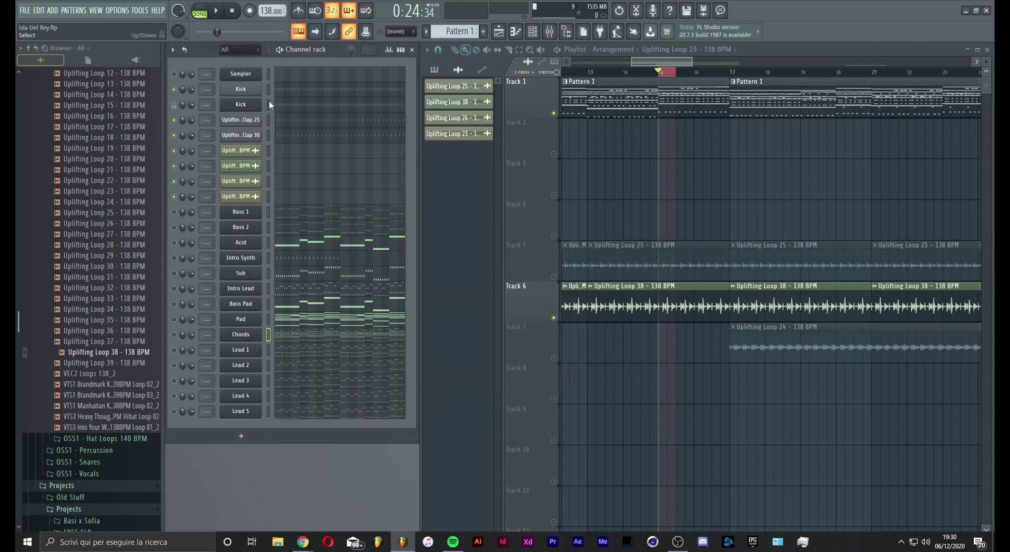
left_click_drag(269, 92, 270, 394)
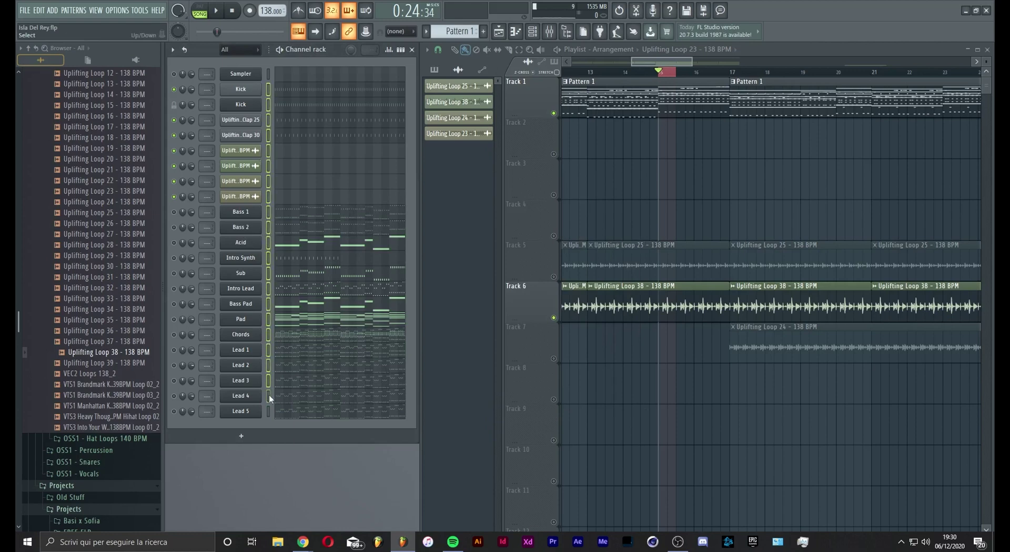
Apply a dark slate grey colour gradient to the selected rack channels
left_click(173, 49)
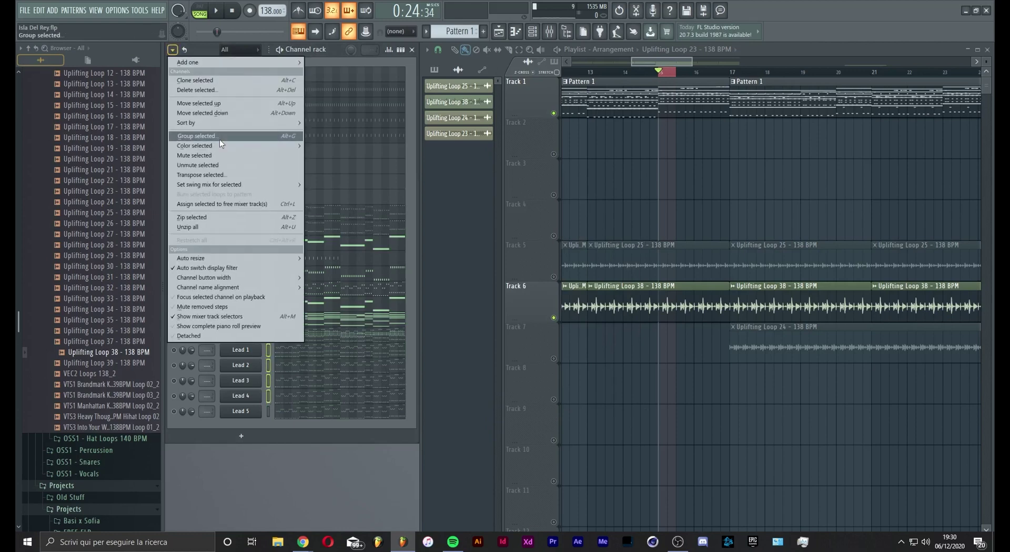
mouse_move(219, 139)
left_click(325, 146)
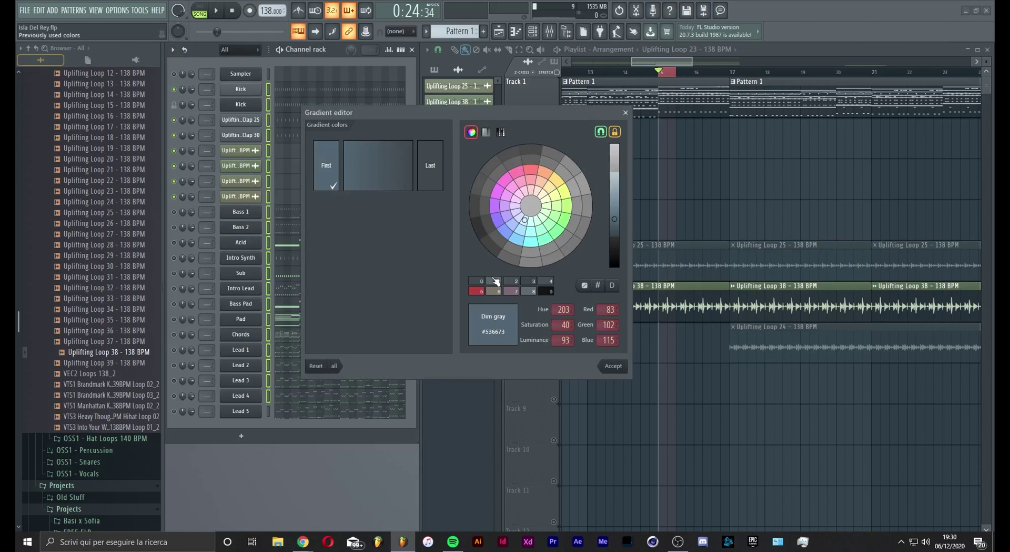
left_click(496, 282)
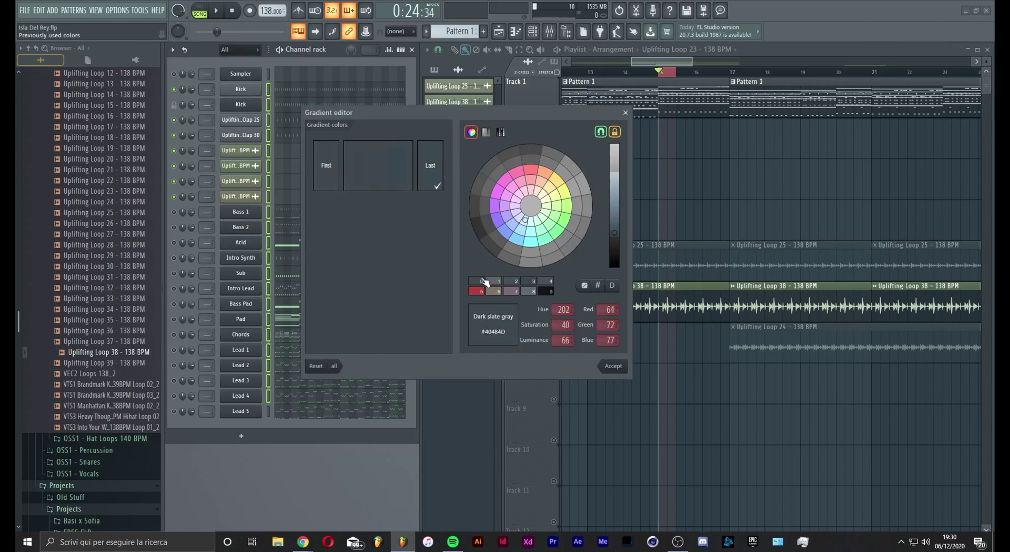
left_click(613, 365)
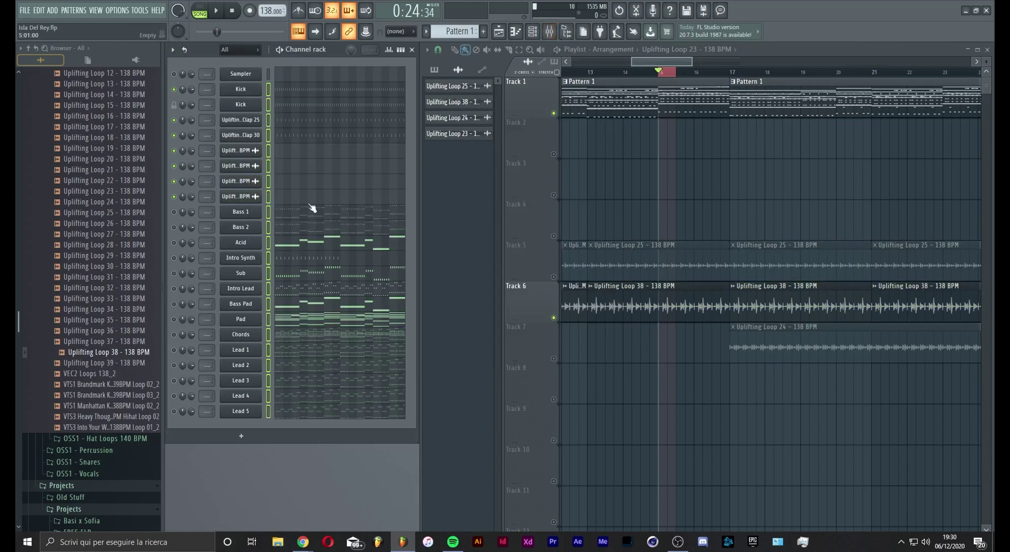
Route the rack channels to their own mixer inserts
left_click(550, 31)
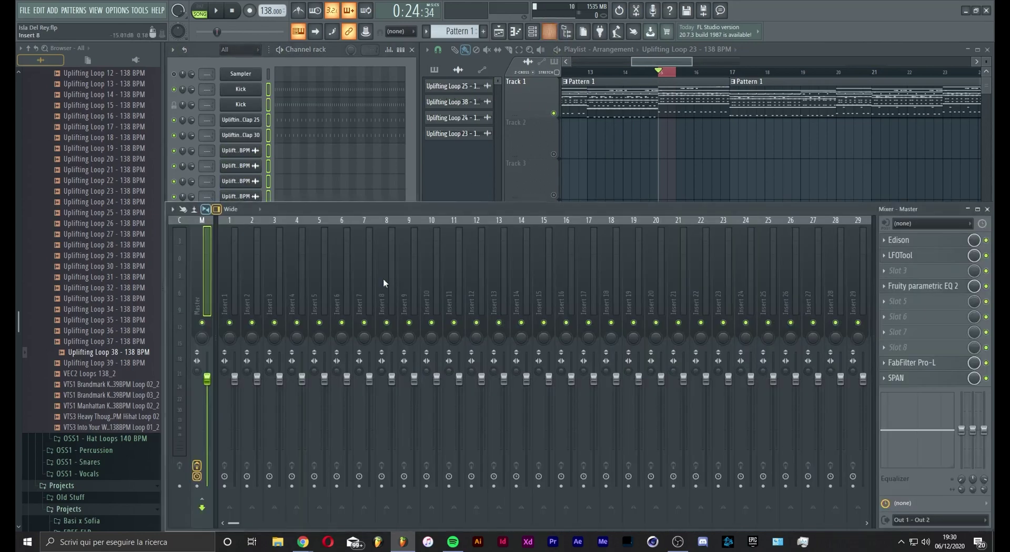
right_click(229, 271)
mouse_move(305, 323)
left_click(363, 336)
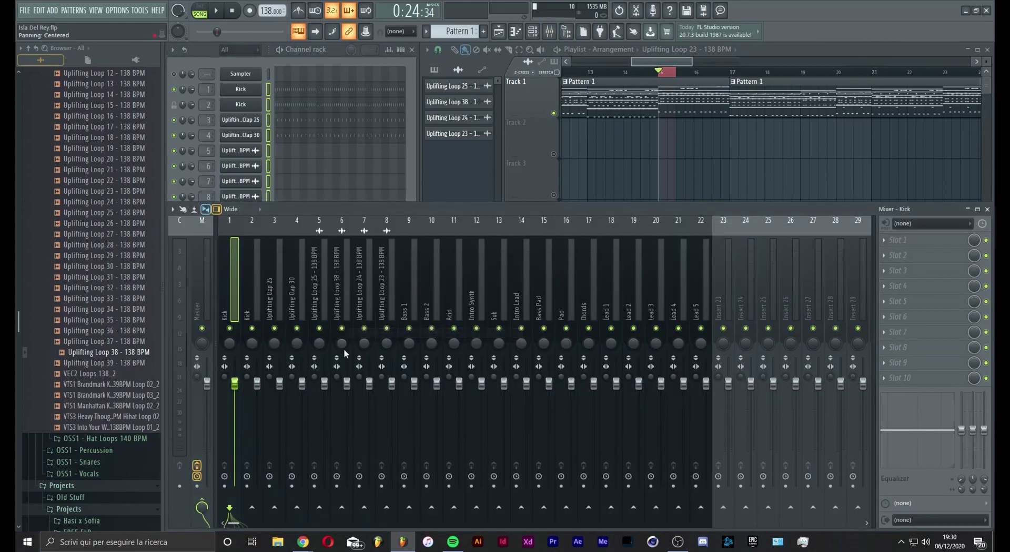
During playback, set the kick track volumes, lowering the Kick insert to 78%
key("space")
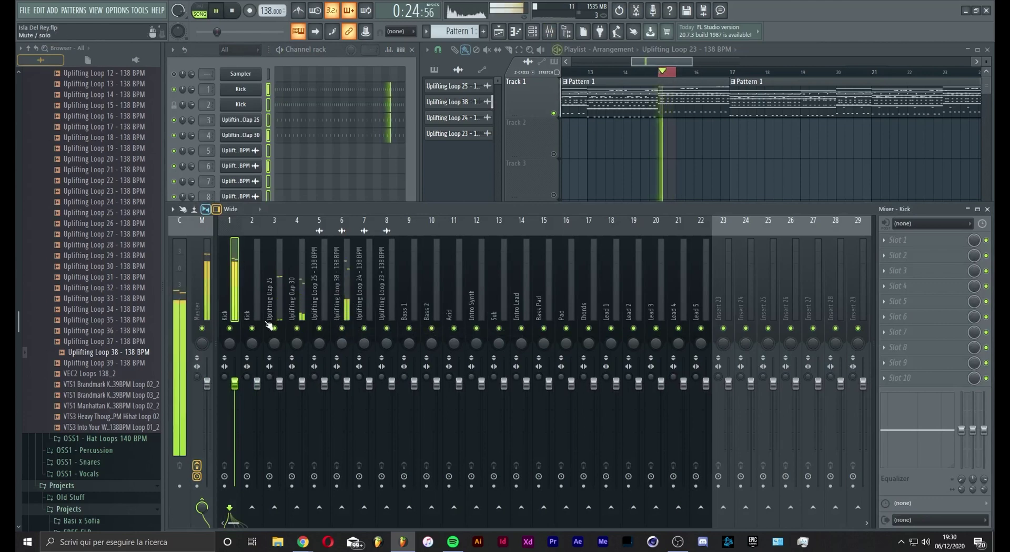
left_click_drag(235, 383, 234, 406)
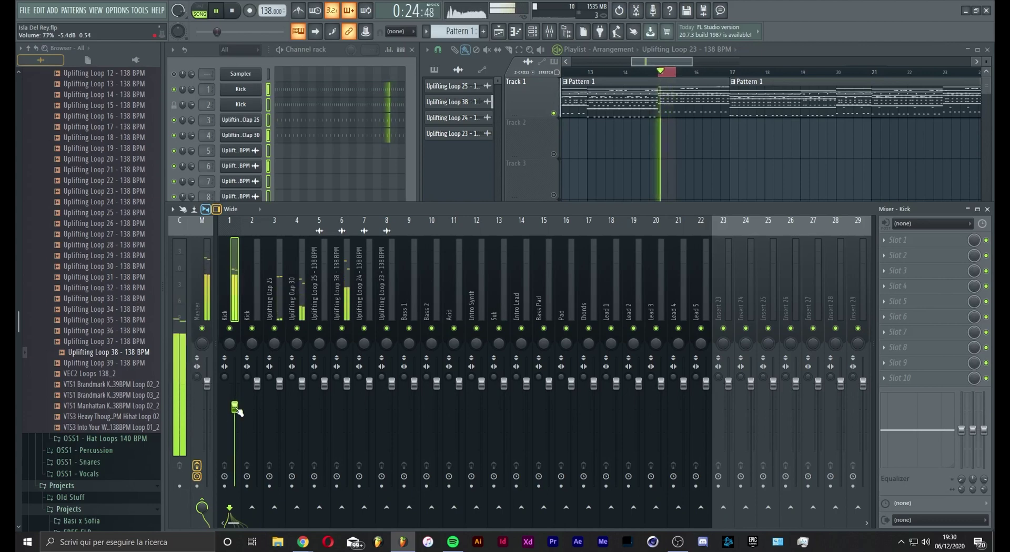
left_click_drag(175, 105, 174, 90)
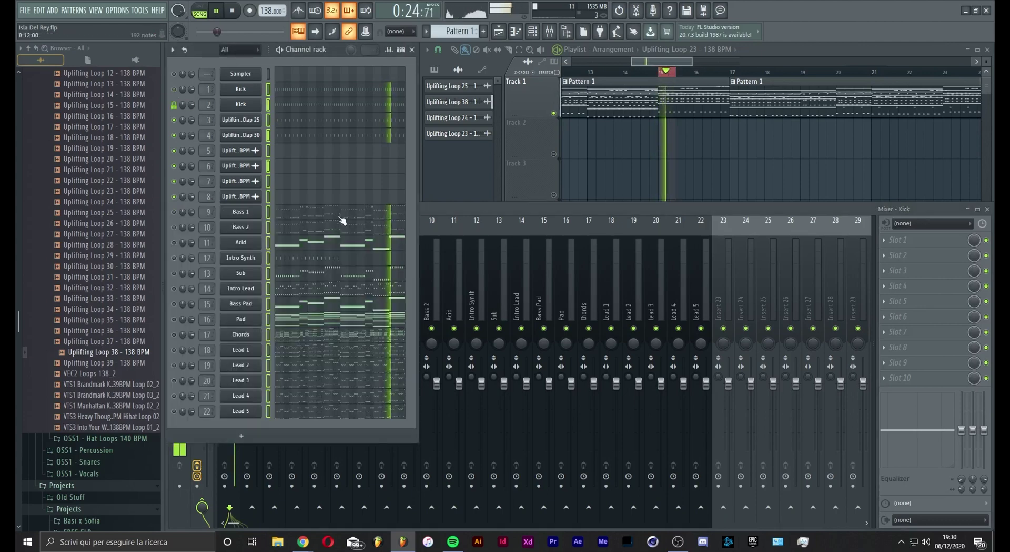
key("F9")
left_click_drag(257, 383, 257, 416)
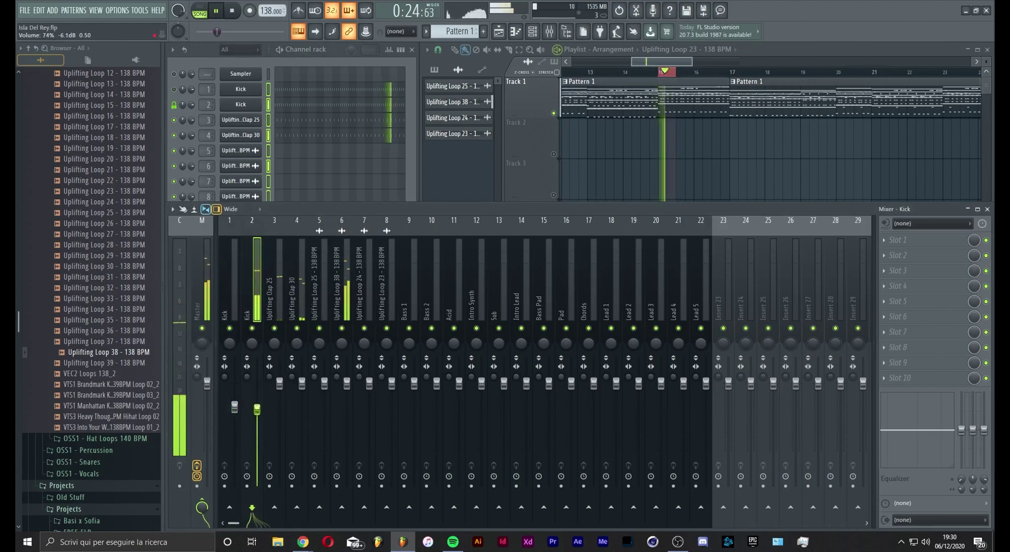
Mute the second kick track, try soloing Clap 30, then solo Uplifting Loop 38
left_click(252, 328)
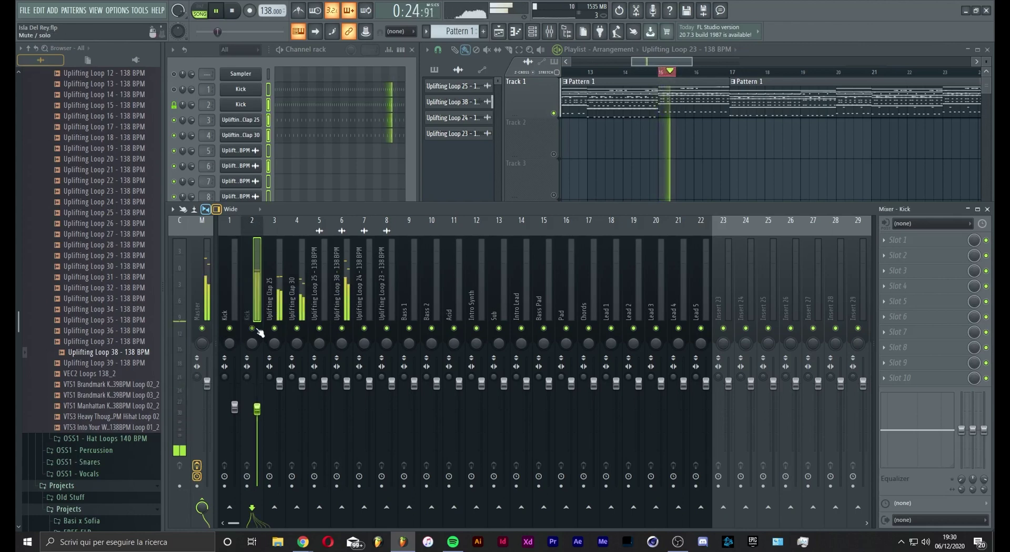
right_click(302, 327)
key("space")
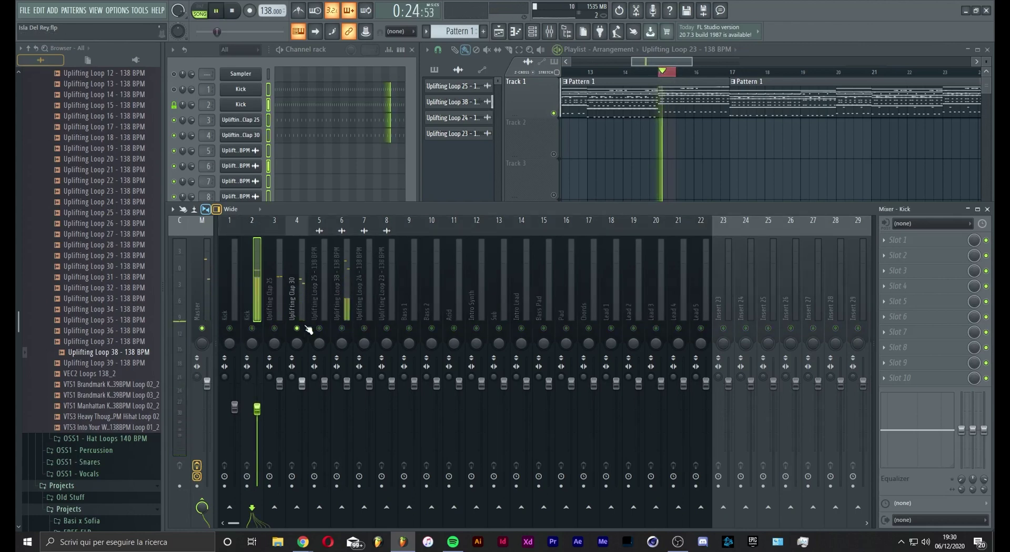
right_click(342, 327)
right_click(343, 328)
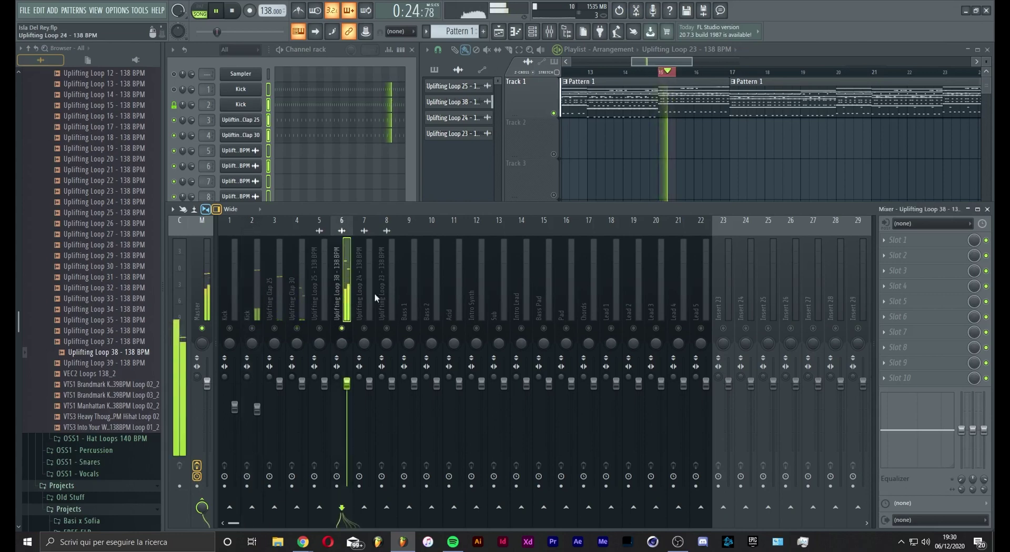
left_click(898, 239)
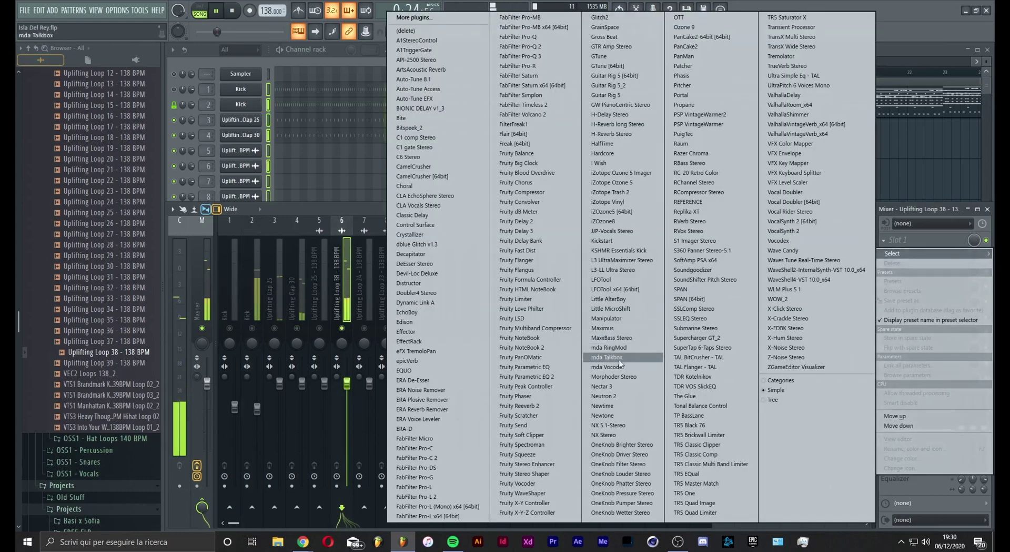
Adjust the track's stereo separation and load LFOTool into its first effect slot
left_click(344, 352)
left_click_drag(337, 377, 337, 332)
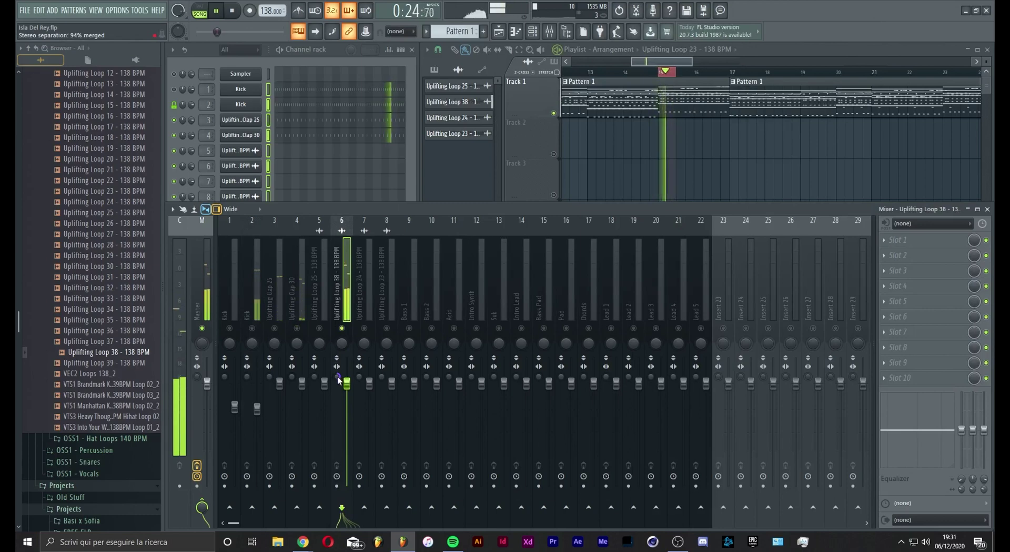
left_click(899, 240)
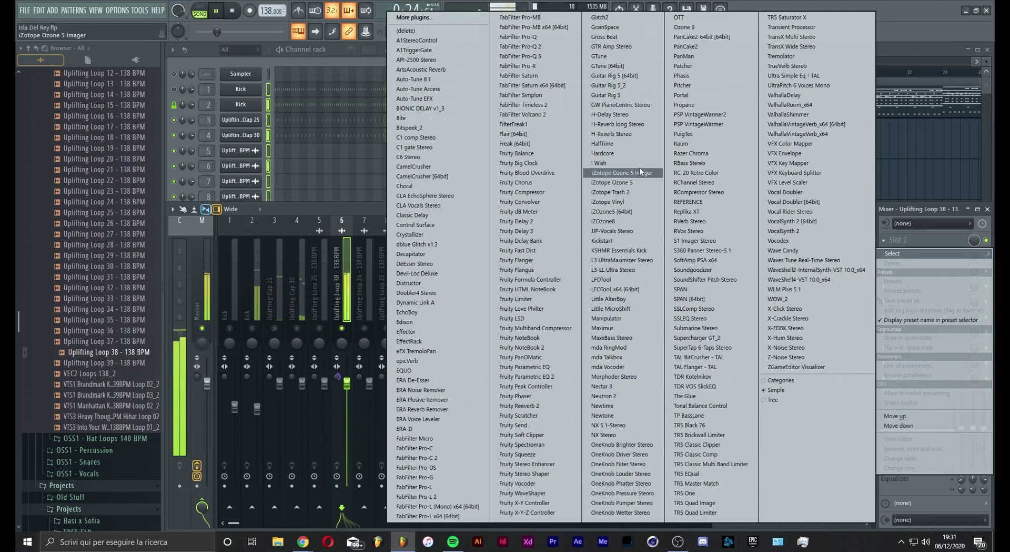
left_click(616, 289)
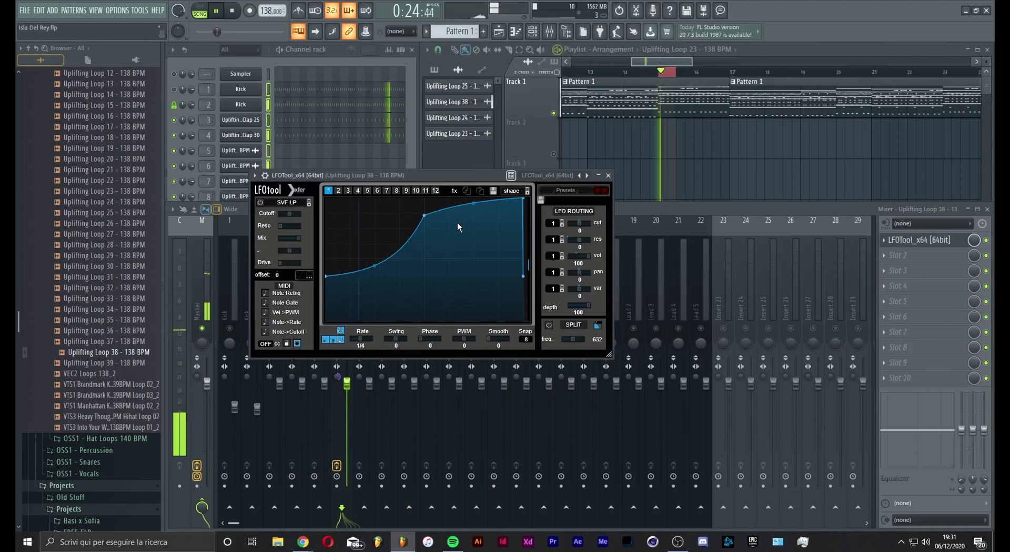
Raise the LFO curve's start and middle points and pull a dip toward zero, with the waveform shown
left_click_drag(326, 276, 328, 189)
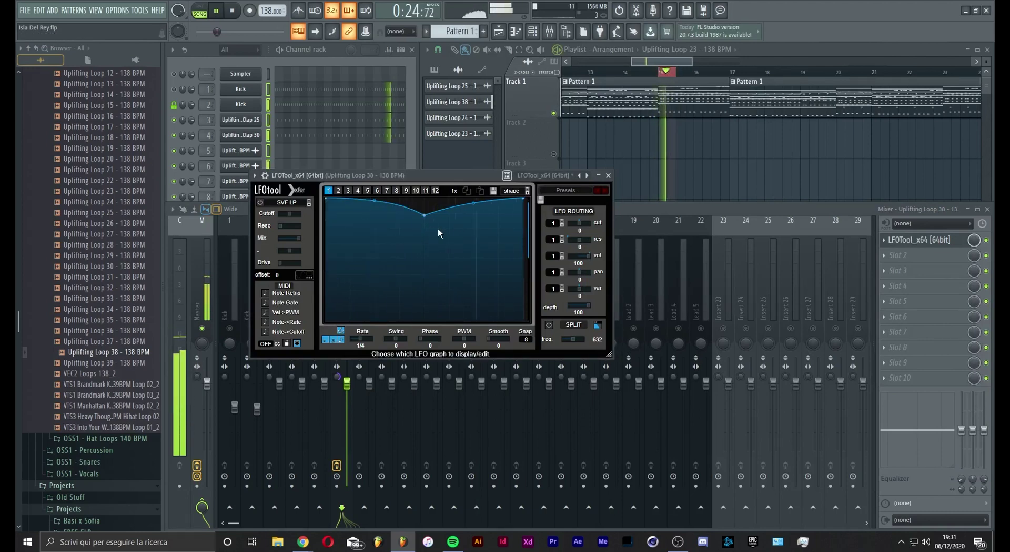
left_click_drag(424, 215, 422, 176)
left_click(304, 274)
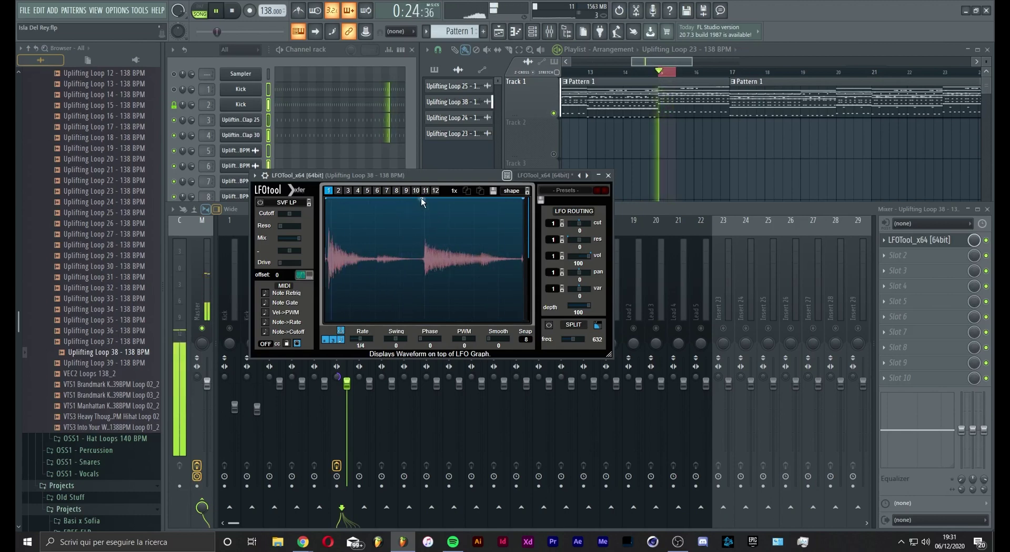
left_click_drag(506, 199, 483, 276)
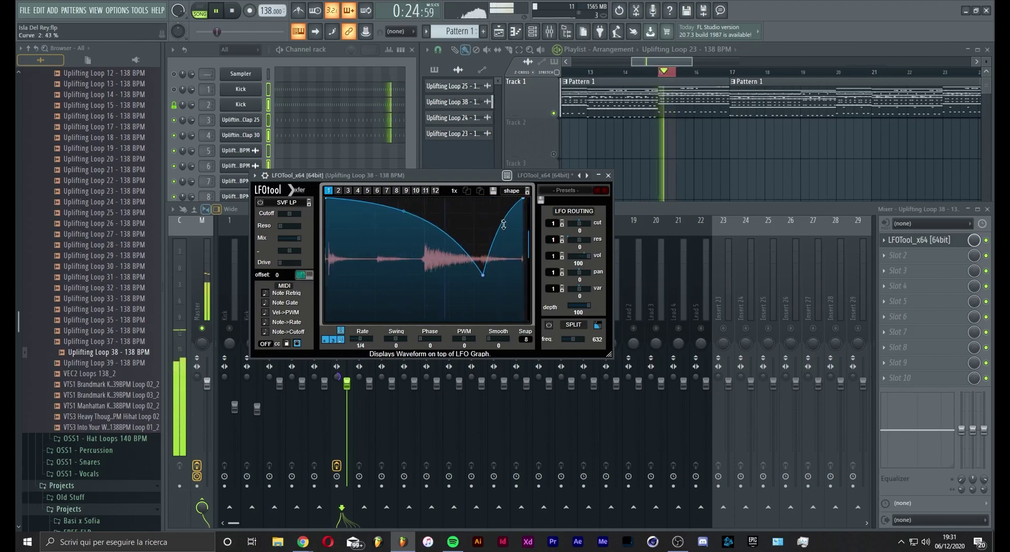
left_click_drag(503, 220, 501, 235)
left_click_drag(404, 212, 404, 196)
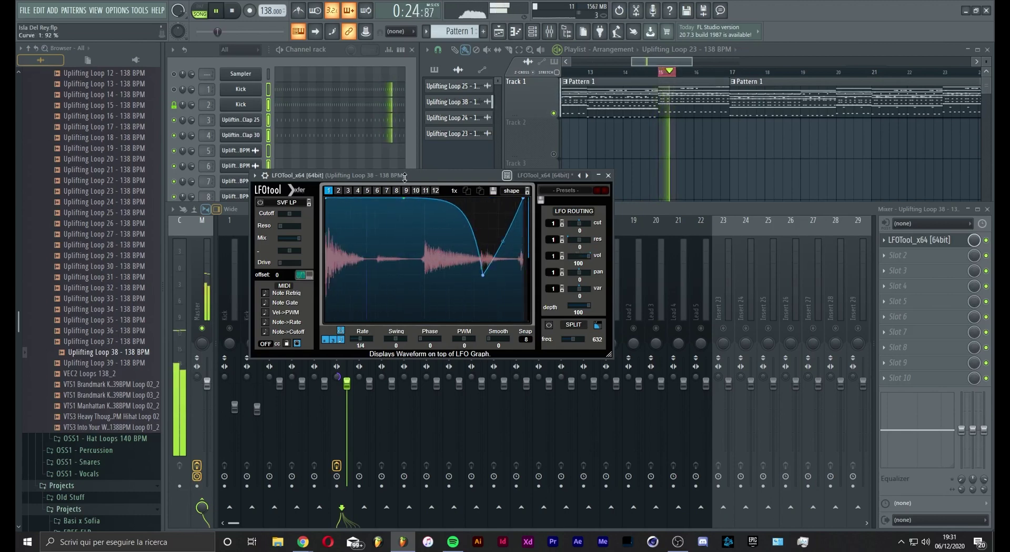
left_click_drag(481, 280, 376, 344)
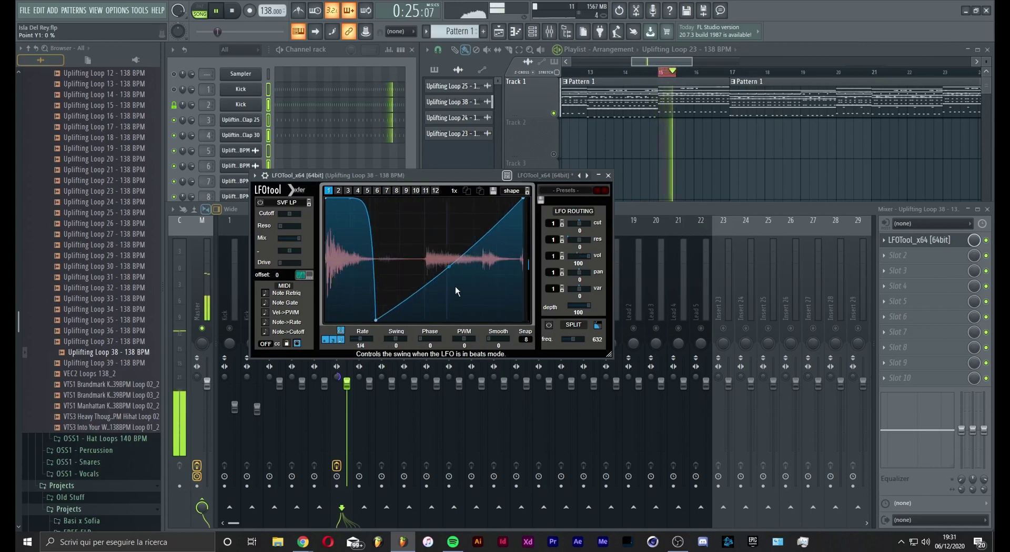
Refine the curve to dip just above zero and swell back convexly
left_click_drag(449, 266, 455, 225)
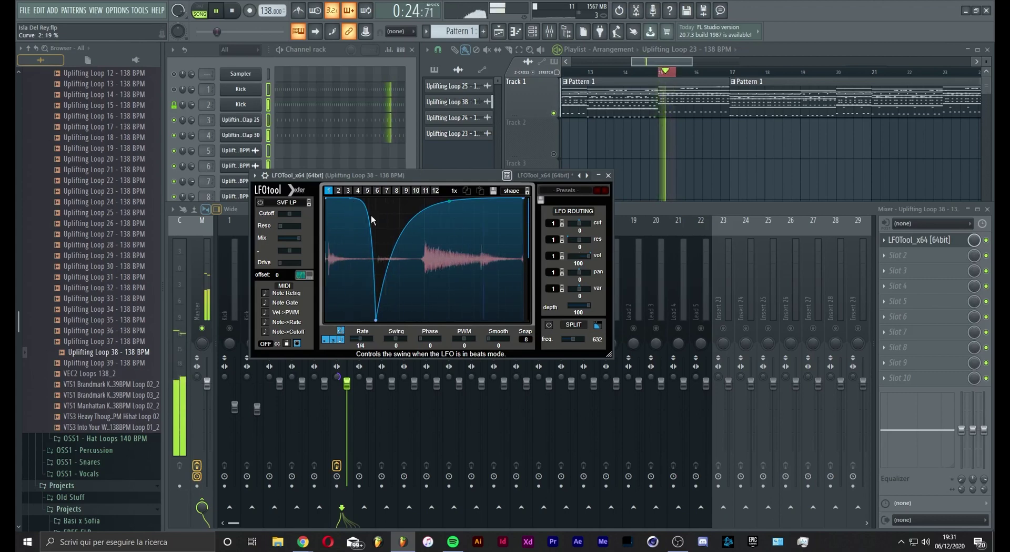
left_click_drag(377, 317, 379, 324)
left_click_drag(452, 201, 454, 194)
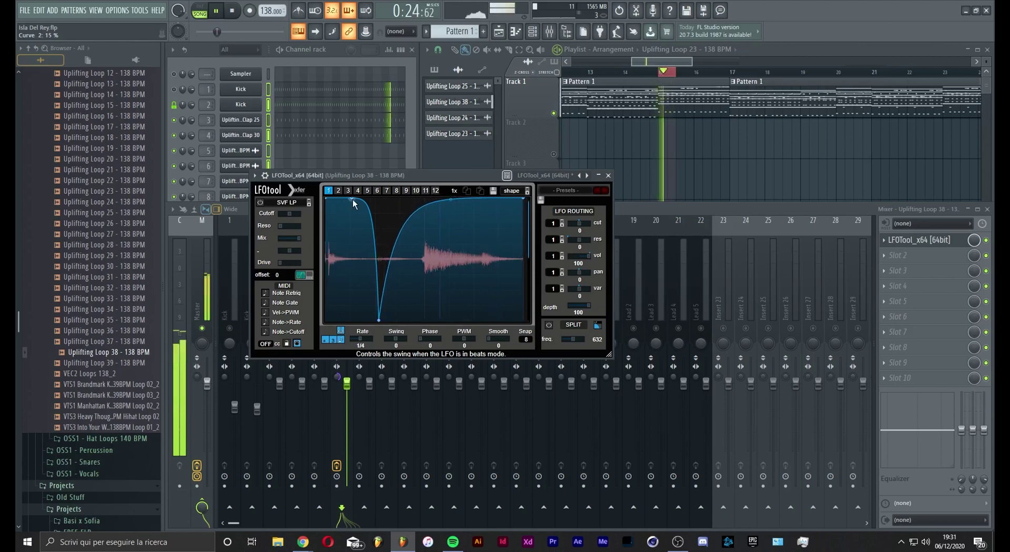
mouse_move(352, 210)
left_mouse_down()
mouse_move(355, 232)
mouse_move(359, 211)
left_mouse_up()
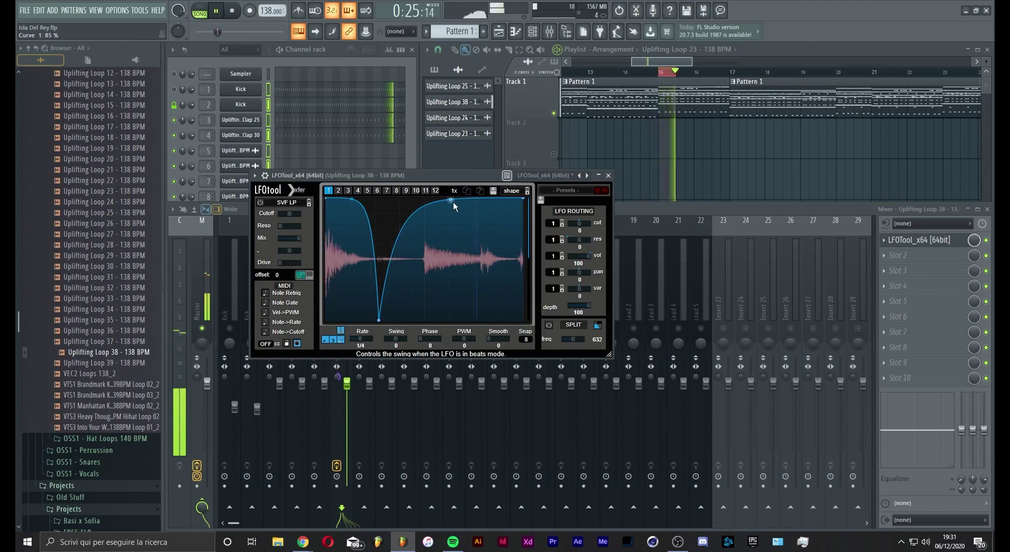
left_click(608, 175)
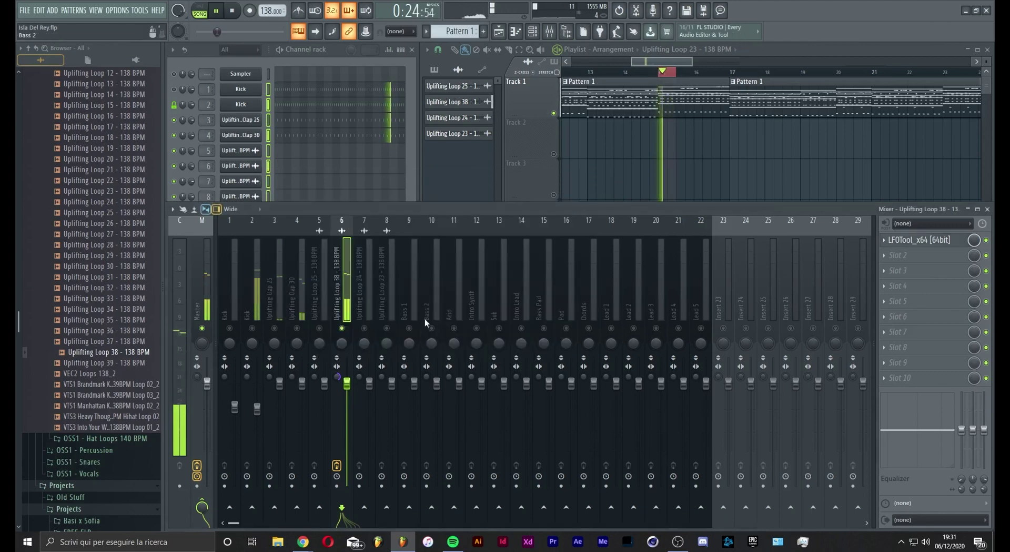
Lower the Uplifting Clap 25 fader and add Fruity parametric EQ 2 that cuts lows and boosts highs
left_click(522, 160)
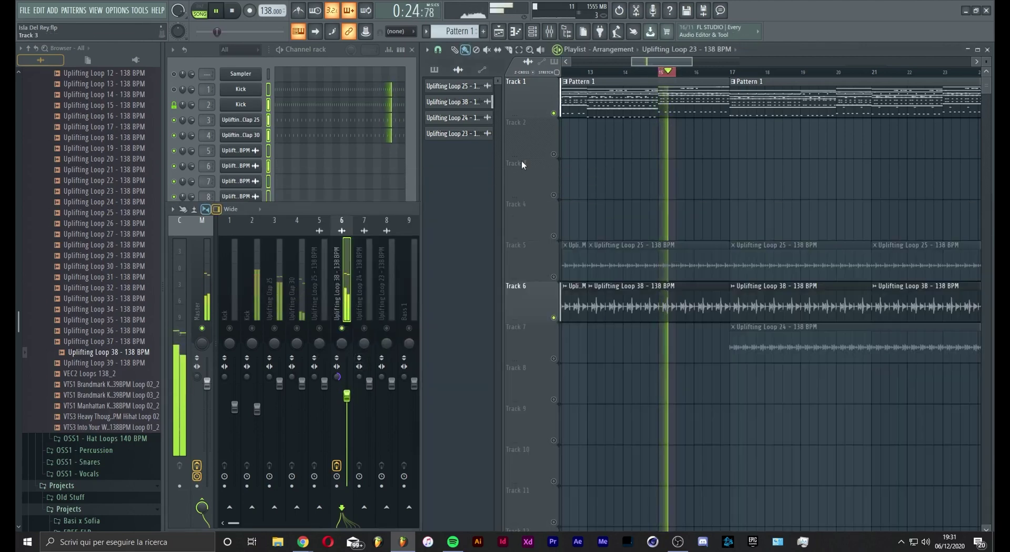
left_click(339, 327)
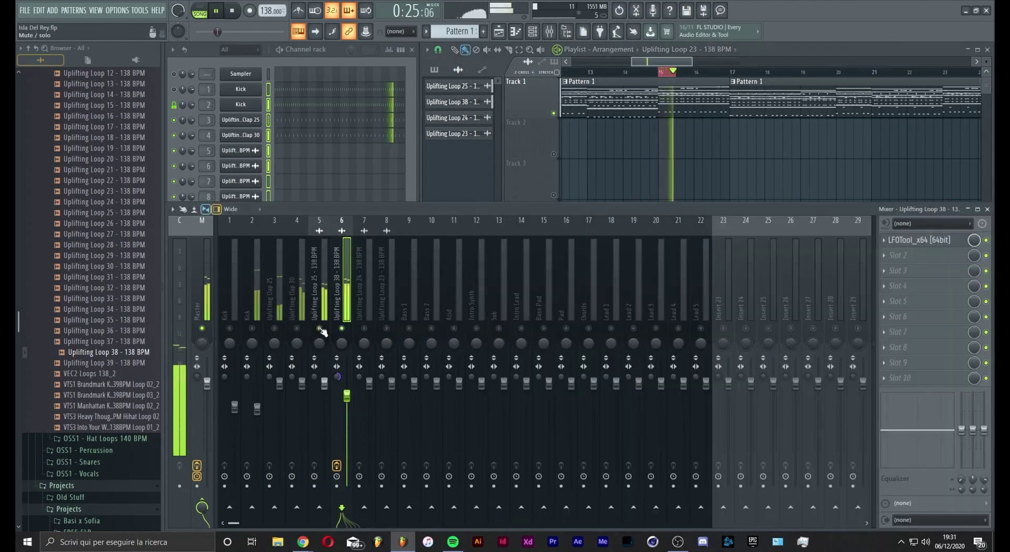
left_click(239, 134)
left_click(469, 212)
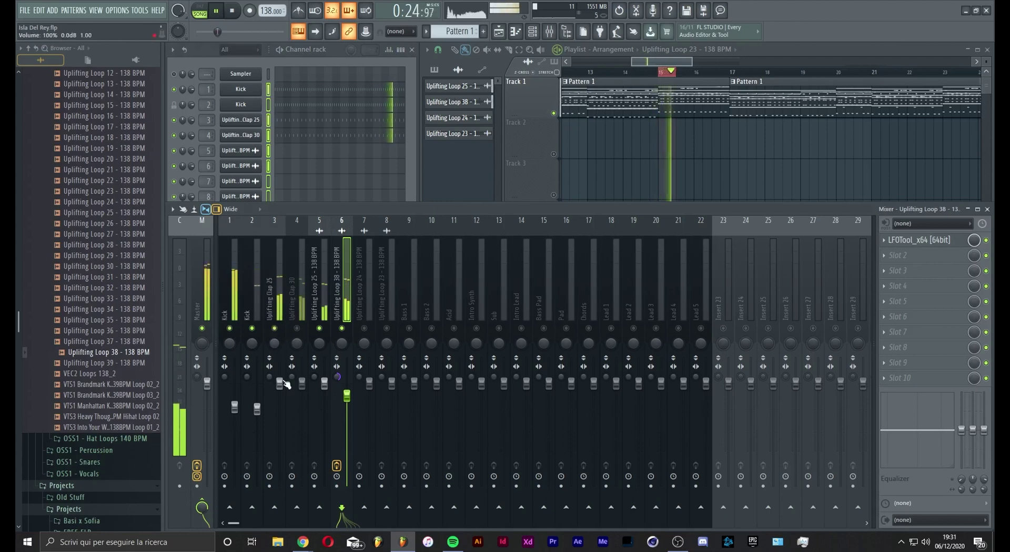
left_click_drag(286, 384, 287, 408)
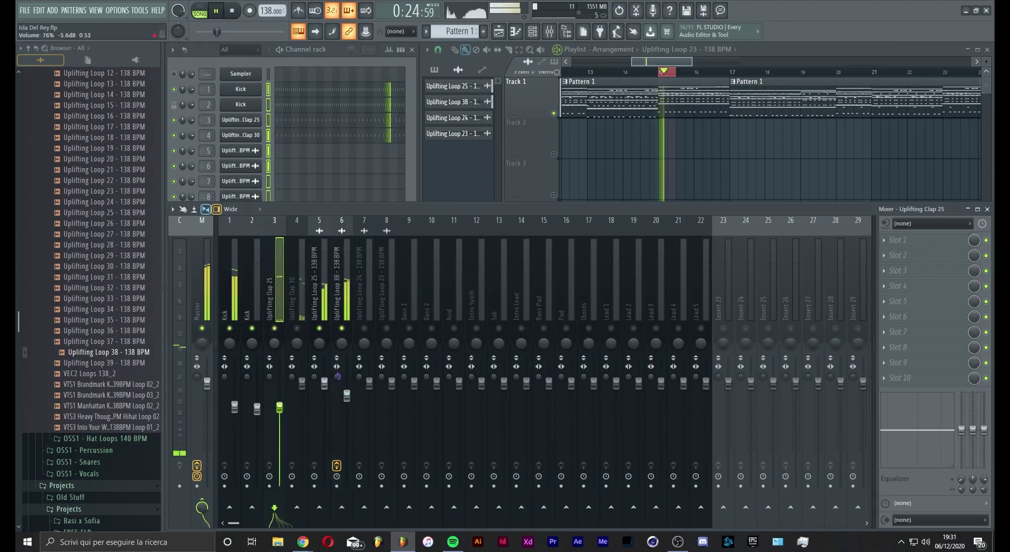
left_click(887, 262)
left_click(555, 365)
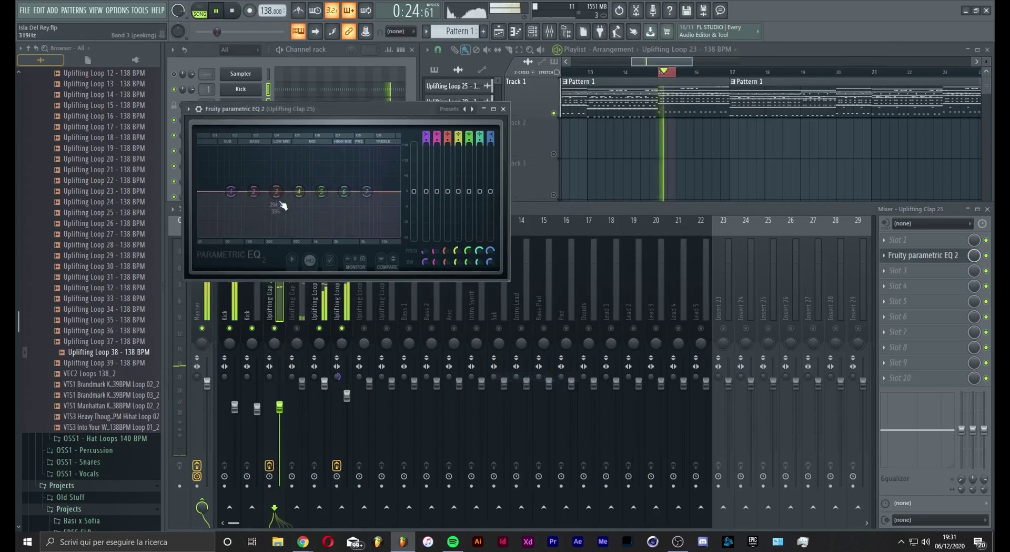
left_click_drag(277, 192, 273, 208)
left_click_drag(345, 193, 370, 187)
left_click_drag(231, 192, 236, 226)
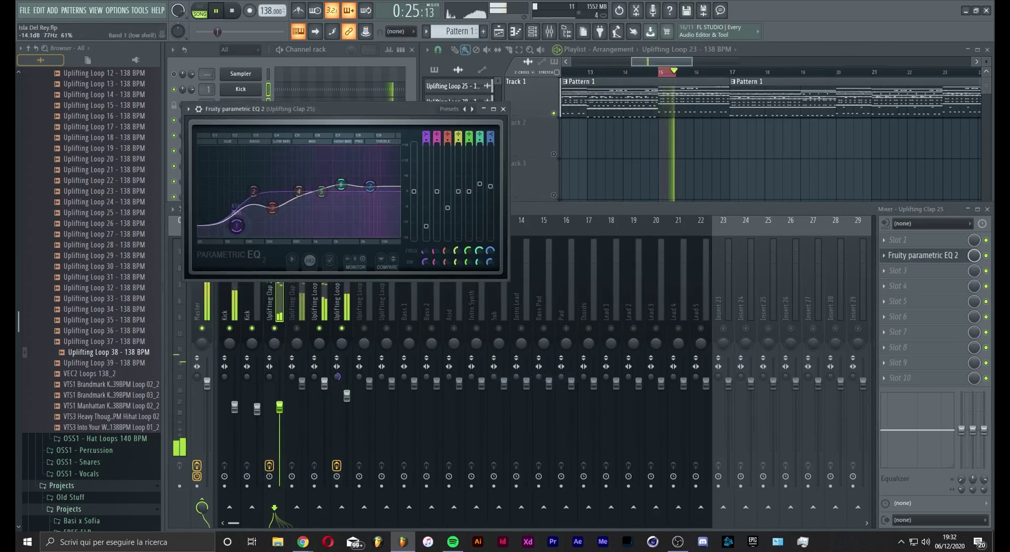
left_click(504, 109)
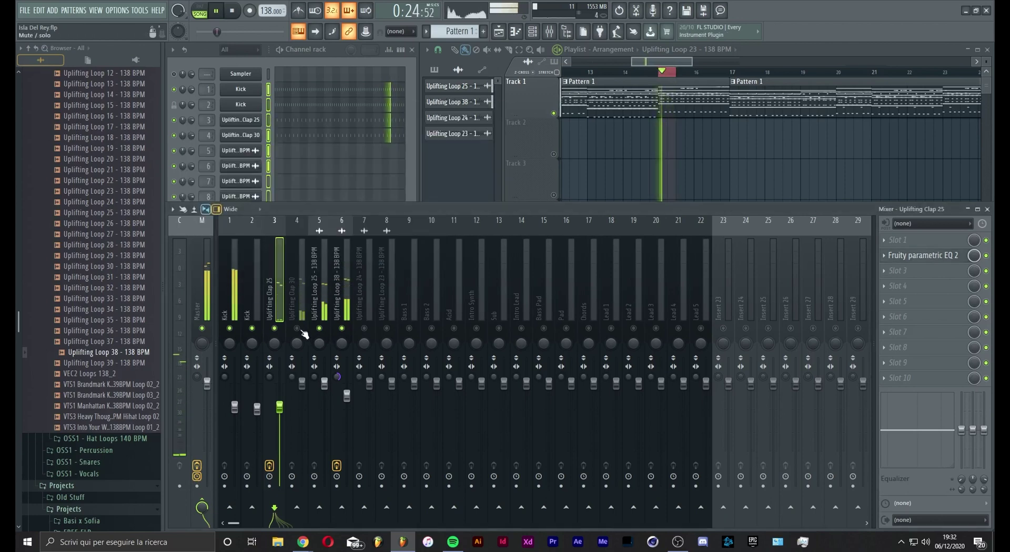
Set Uplifting Clap 30 to 87% and add Fruity parametric EQ 2 with lows shelved and highs lifted around 7078 Hz
left_click_drag(305, 383, 306, 398)
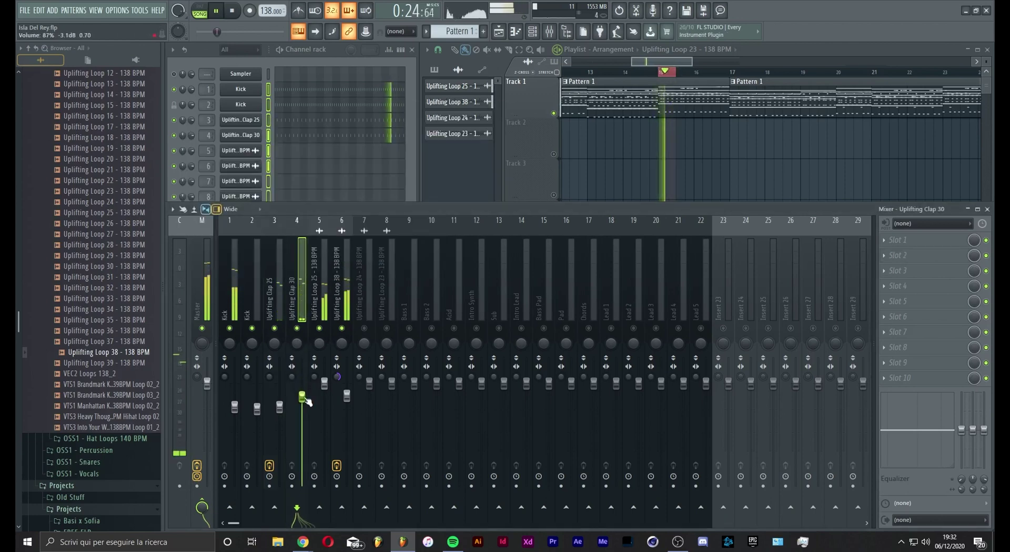
left_click(898, 237)
left_click(558, 375)
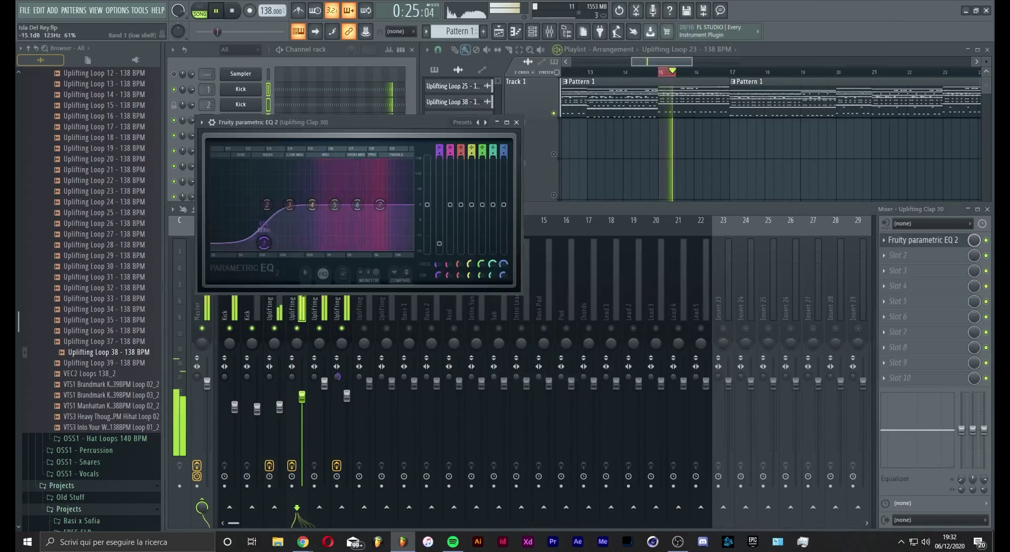
left_click_drag(264, 243, 286, 248)
mouse_move(380, 204)
left_mouse_down()
mouse_move(395, 169)
mouse_move(392, 193)
left_mouse_up()
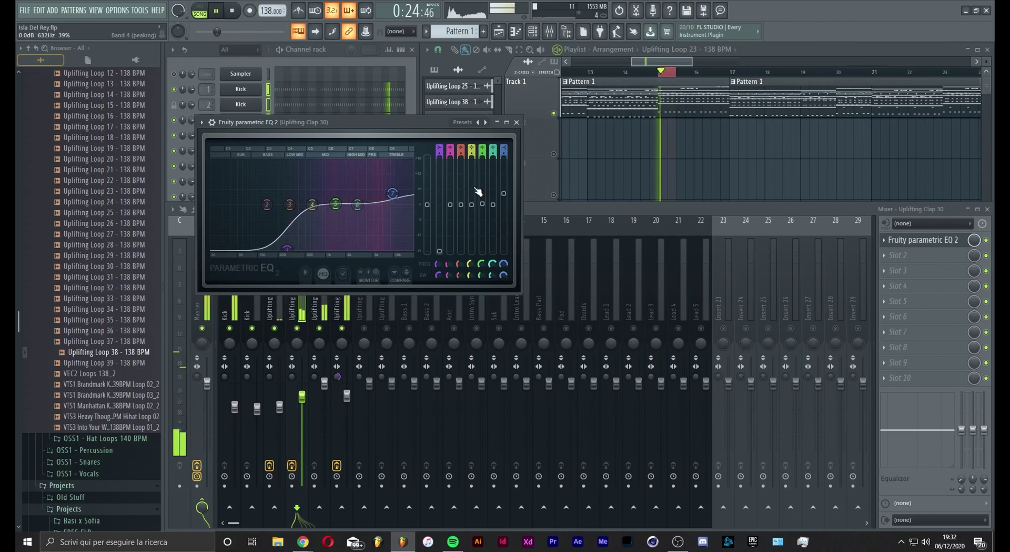
left_click(516, 122)
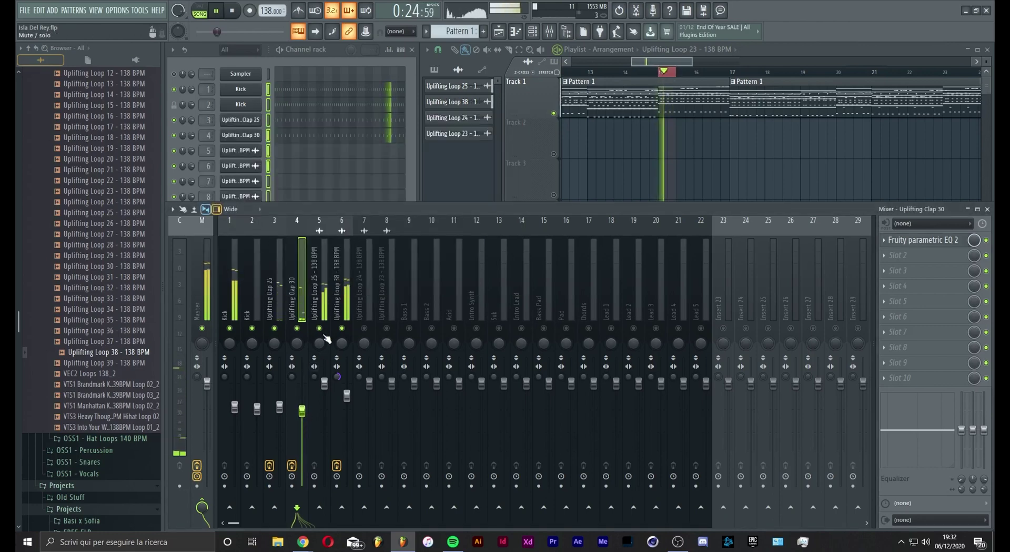
Turn down Uplifting Loop 25 and bring Uplifting Loop 38 up to 40%
left_click_drag(324, 382, 347, 417)
left_click(324, 408)
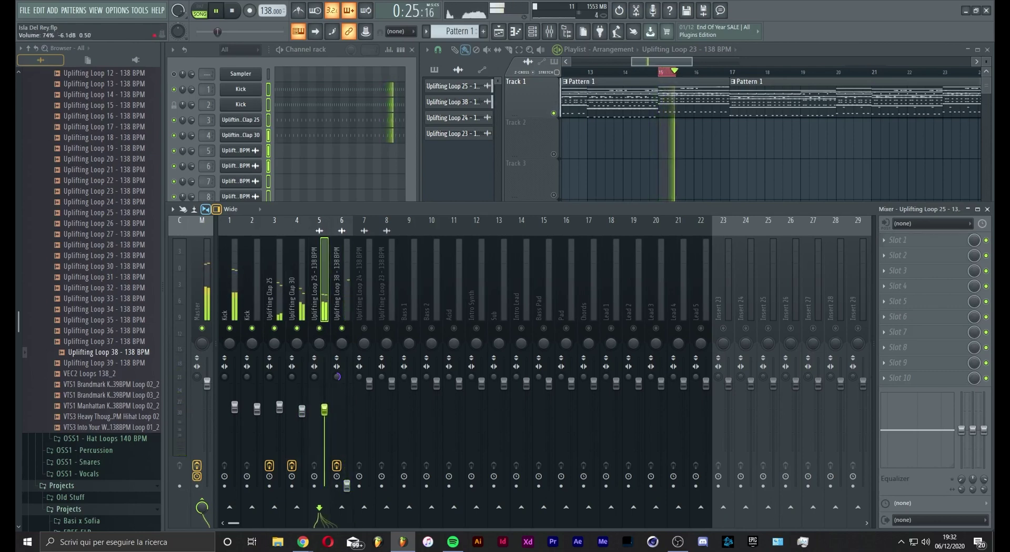
left_click_drag(347, 483, 347, 444)
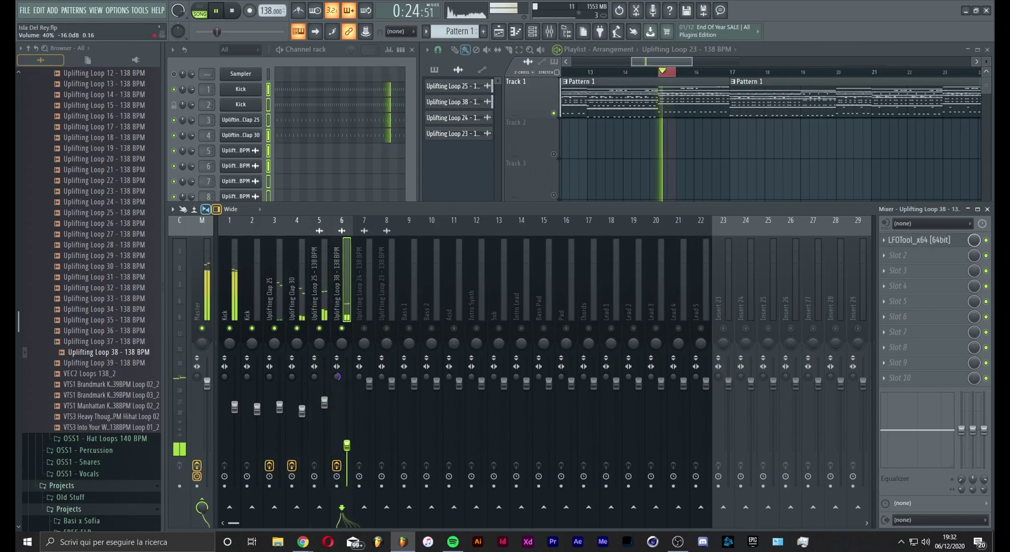
Unmute Track 7 holding the Uplifting Loop 24 clip in the Playlist
left_click(531, 173)
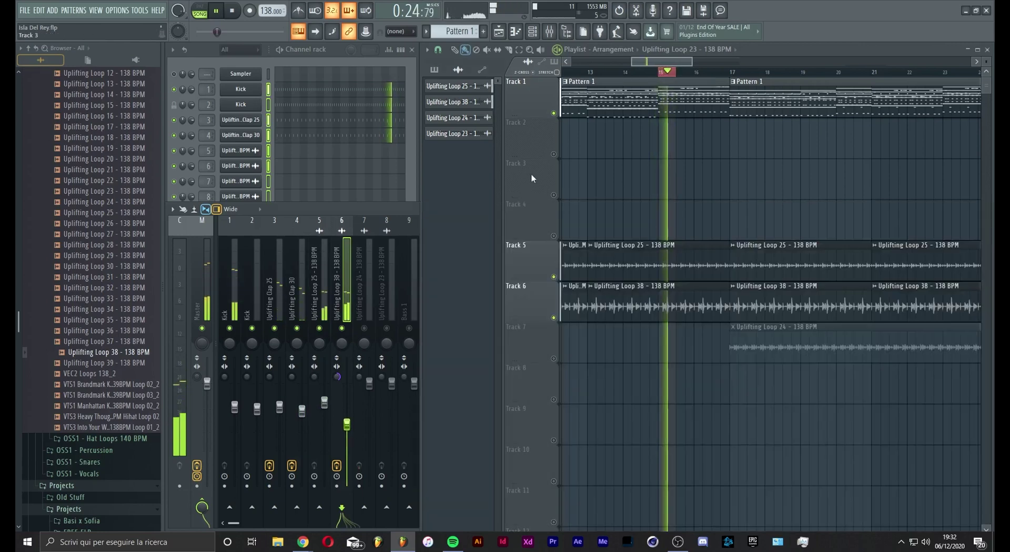
scroll(665, 74, "down", 3)
scroll(665, 75, "down", 1)
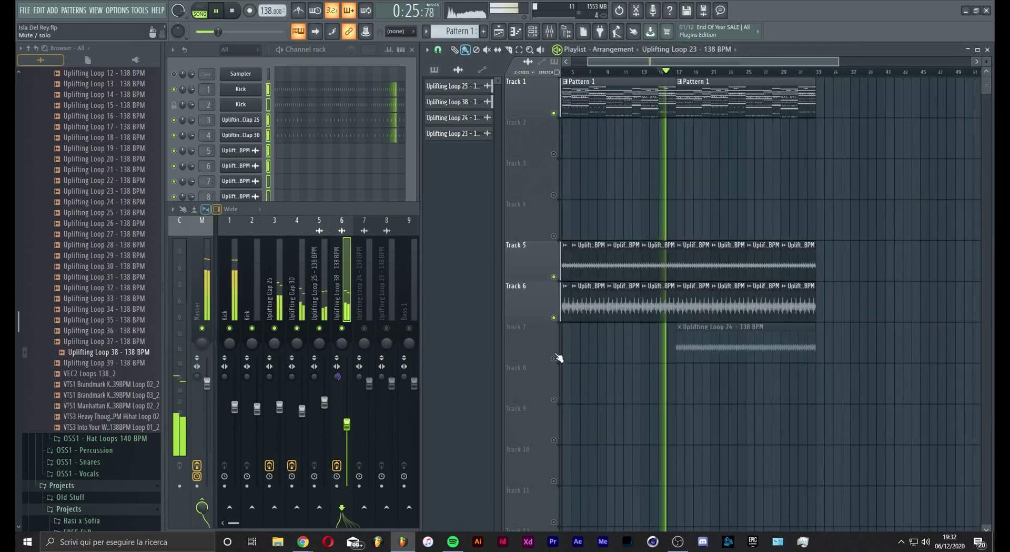
left_click(554, 358)
scroll(756, 75, "down", 1)
scroll(756, 75, "down", 1)
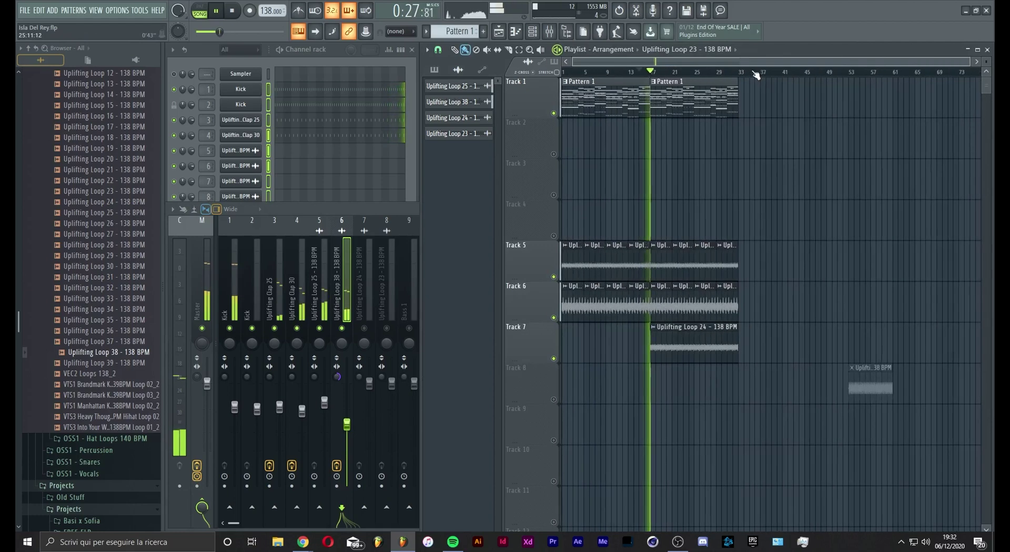
Lower Uplifting Loop 24 on insert 7 to about 57% and load Fruity Parametric EQ 2 there
left_click(373, 335)
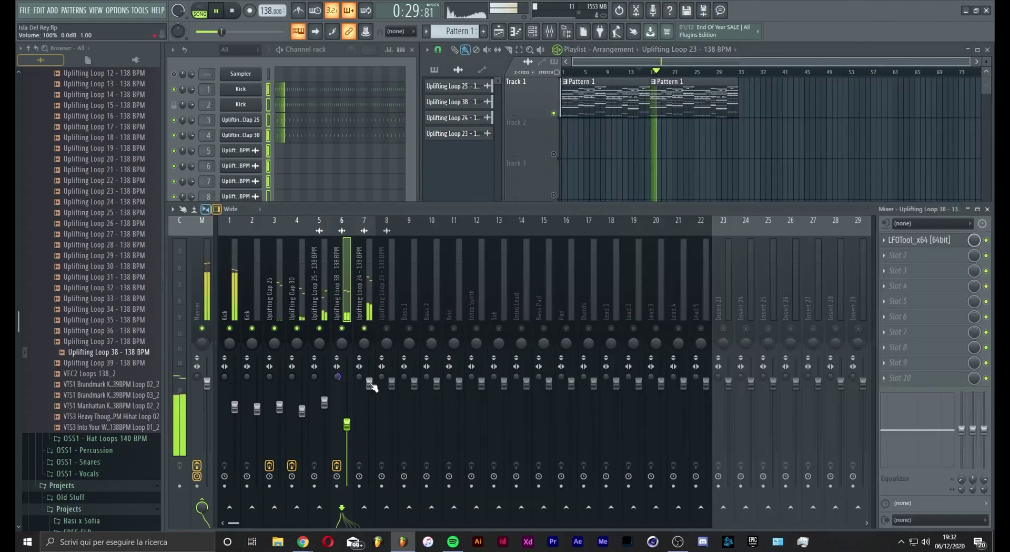
left_click_drag(370, 384, 369, 427)
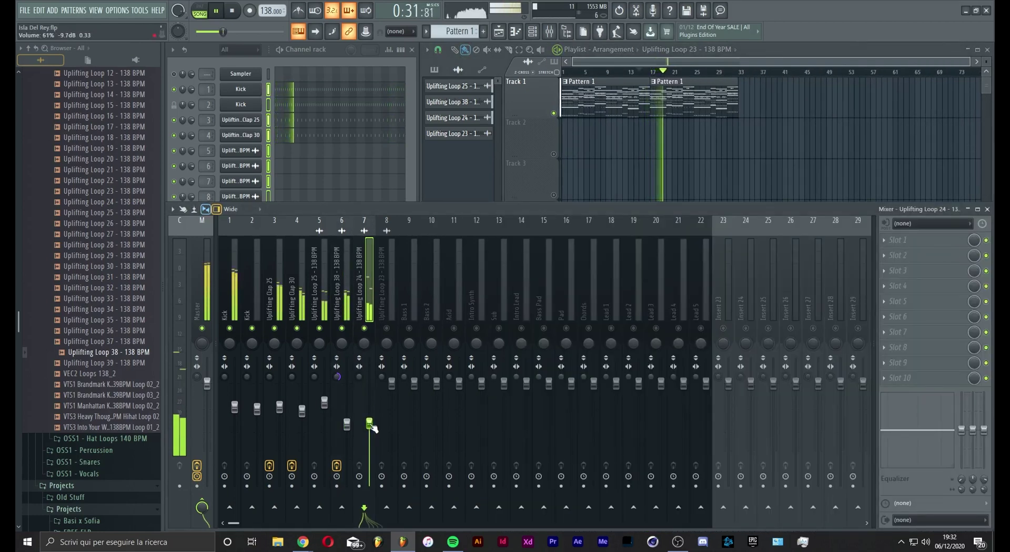
left_click(892, 241)
left_click(554, 379)
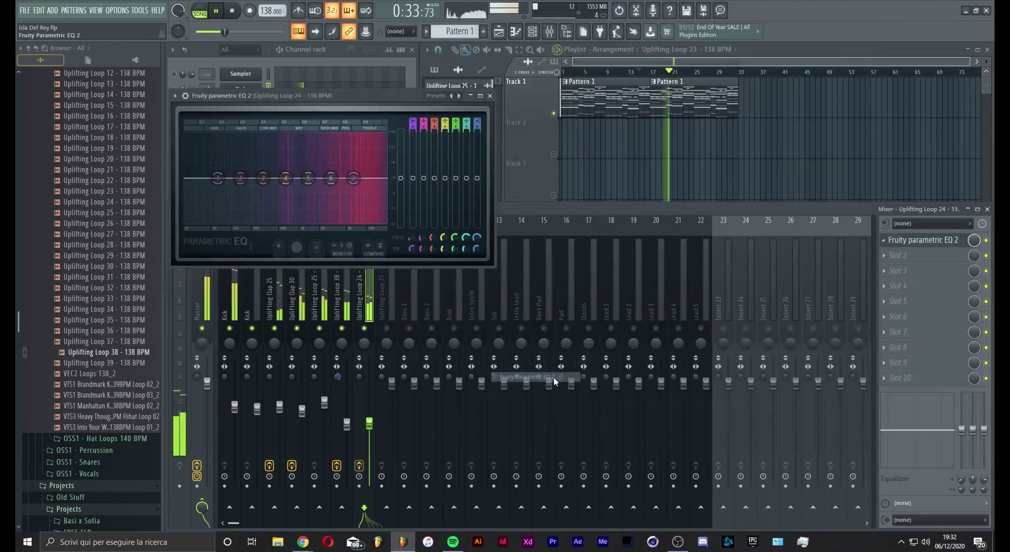
Apply the '20Hz + 18kHz cut' EQ preset to Loop 24 and raise its low cut to about 31 Hz
left_click(459, 96)
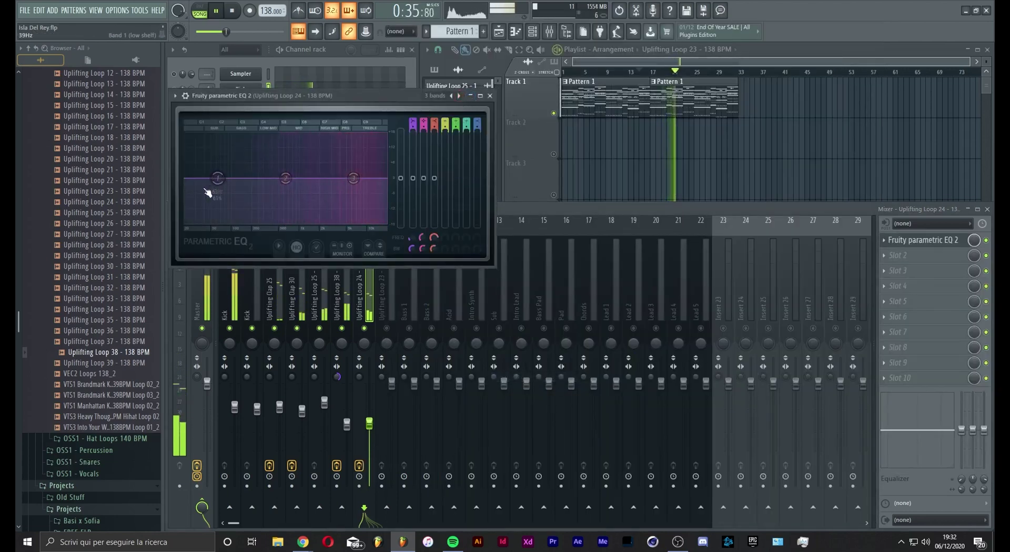
left_click(459, 95)
left_click(459, 95)
scroll(191, 189, "up", 8)
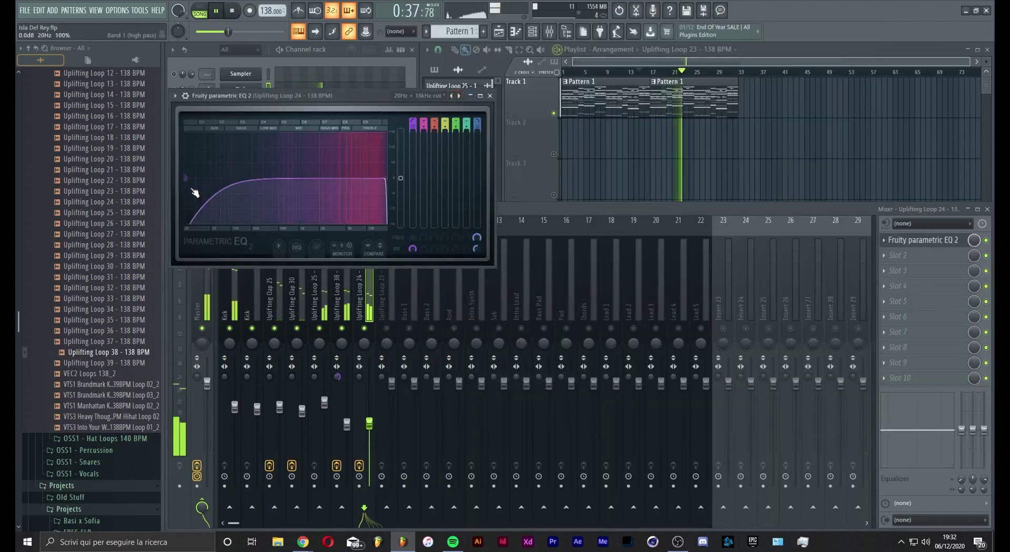
left_click_drag(191, 188, 226, 178)
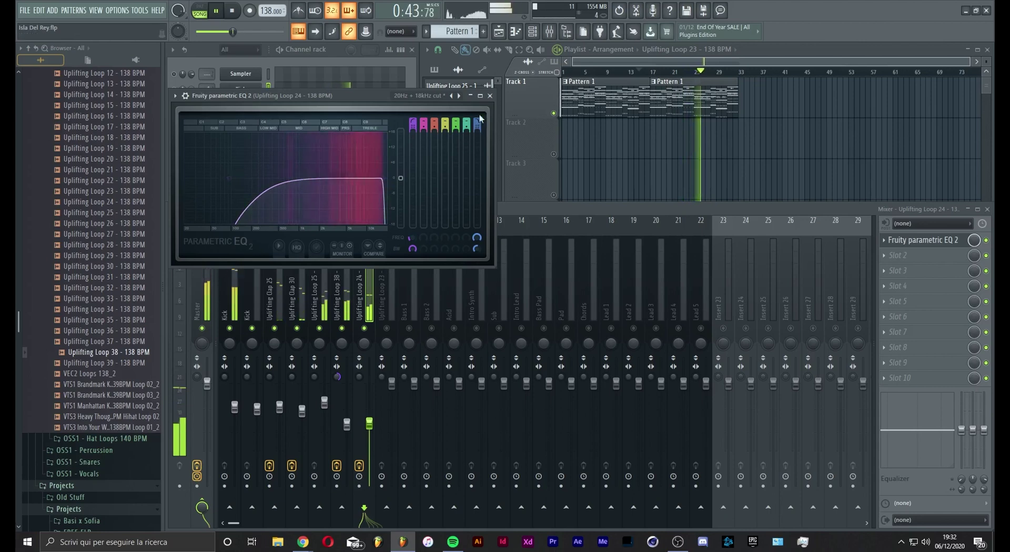
left_click(491, 96)
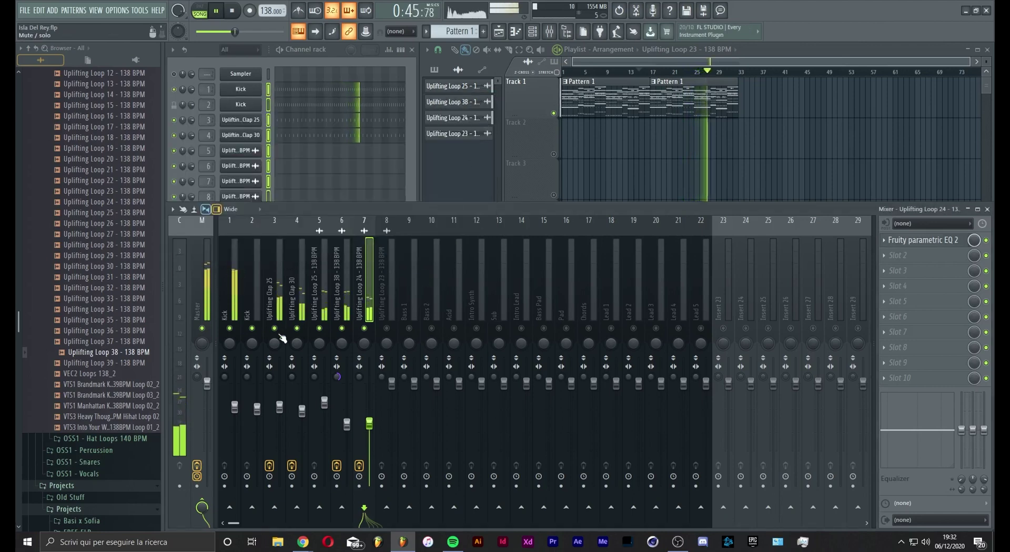
Lower the Uplifting Loop 23 insert volume
left_click(230, 302)
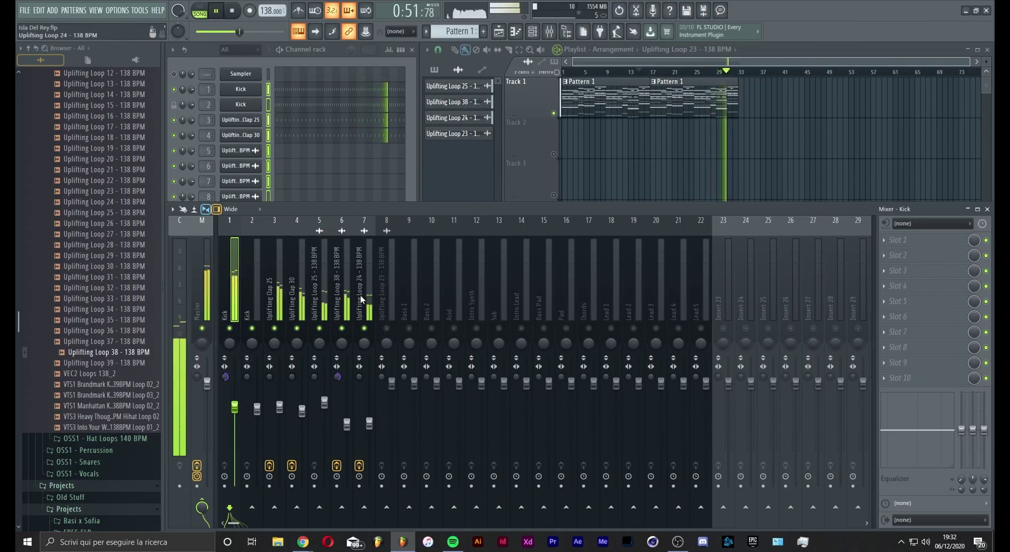
left_click(370, 422)
left_click_drag(391, 383, 391, 412)
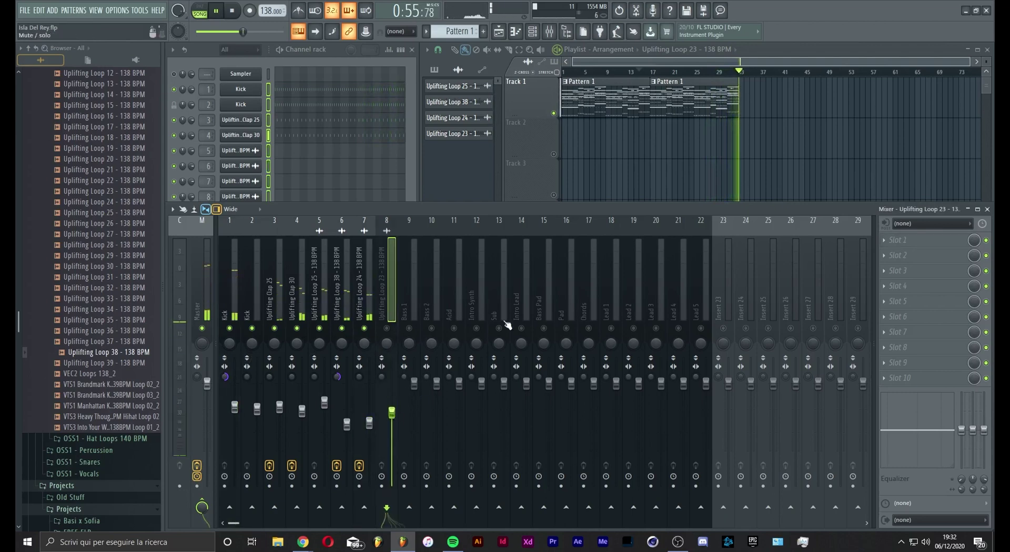
Move the Track 8 loop clip to bar 25, enable Track 8, and replay from bar 25
middle_click(788, 151)
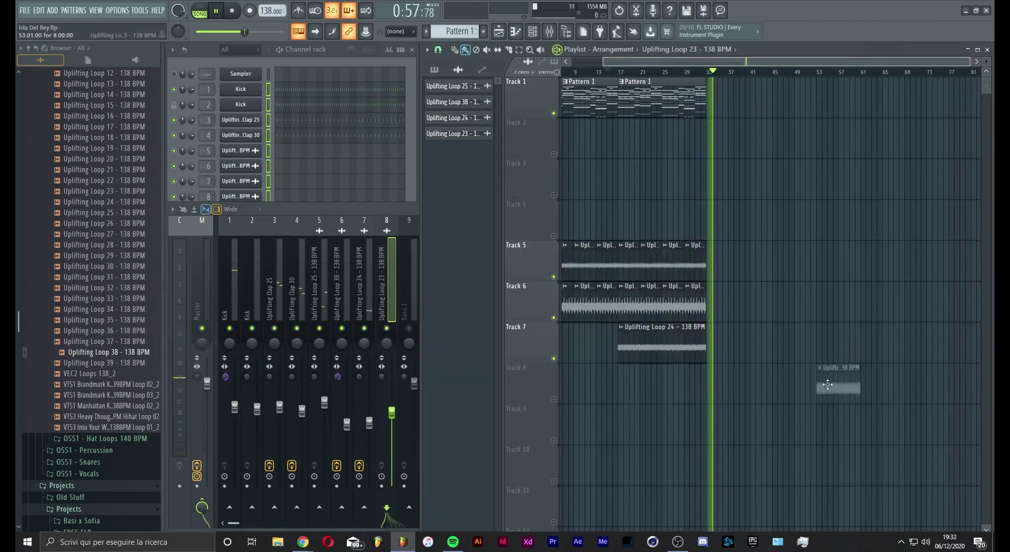
left_click_drag(837, 385, 678, 389)
left_click(554, 399)
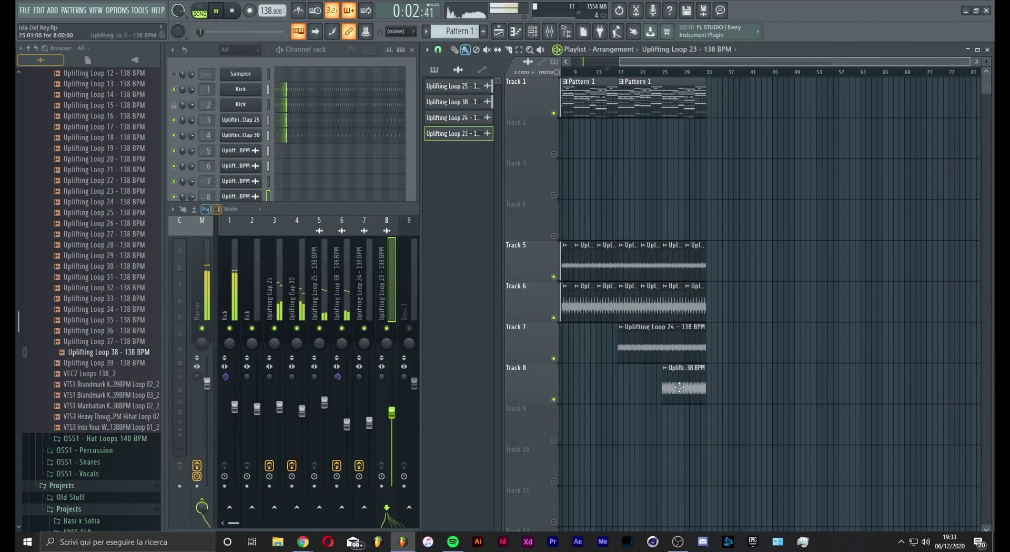
left_click(664, 73)
Set Uplifting Loop 23 to 60% and trim Uplifting Loop 25 to 83%
left_click(394, 307)
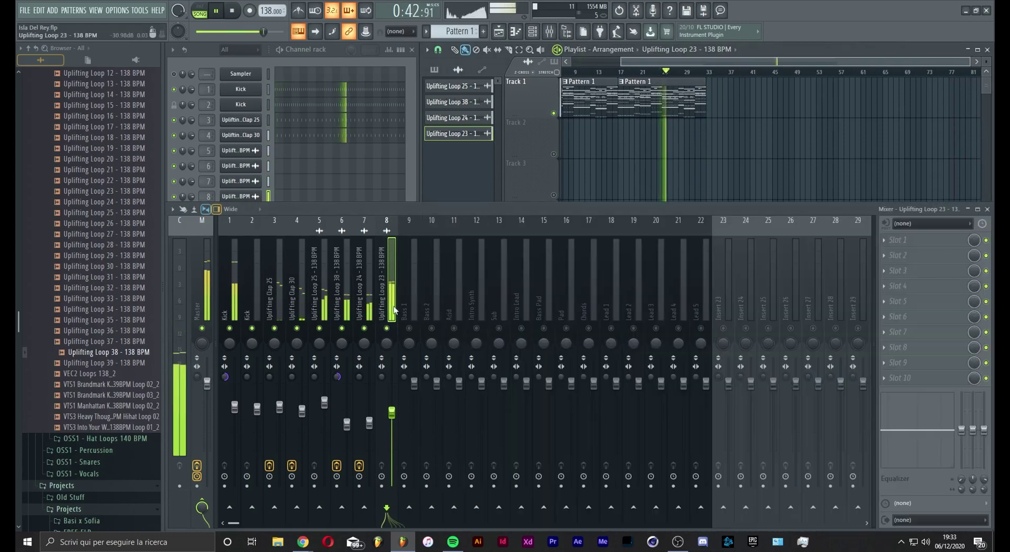
left_click_drag(392, 413, 392, 430)
left_click(369, 422)
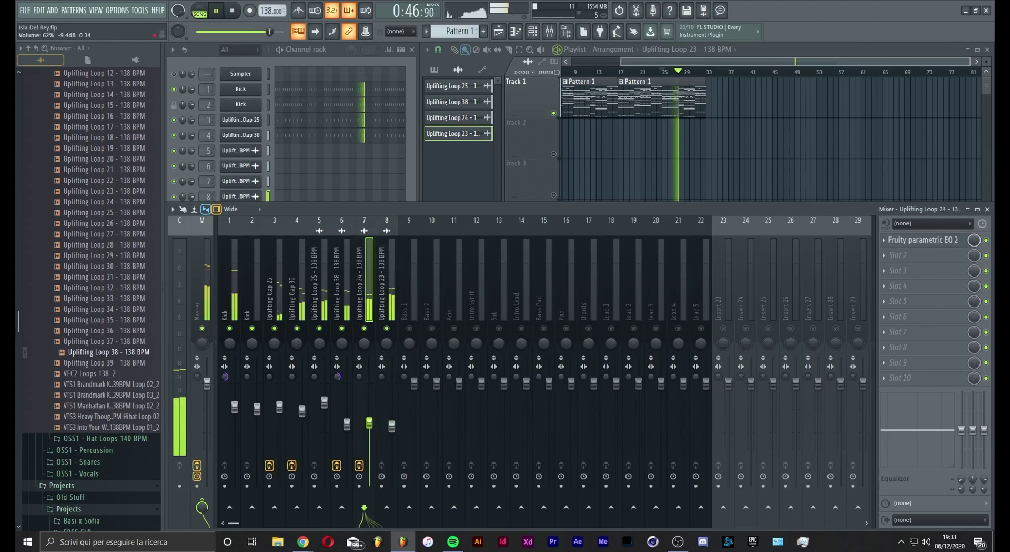
left_click(347, 423)
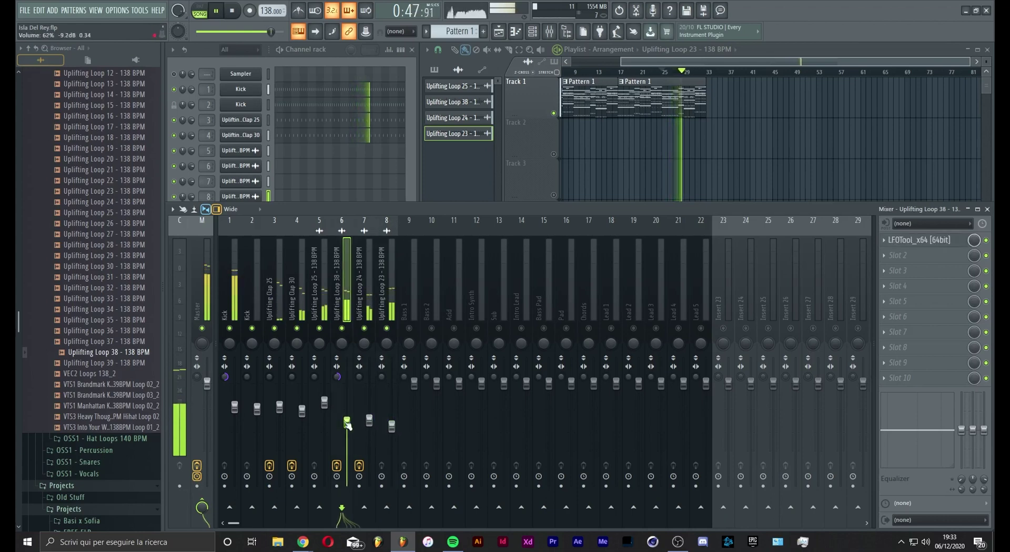
left_click(325, 401)
left_click_drag(325, 400, 324, 401)
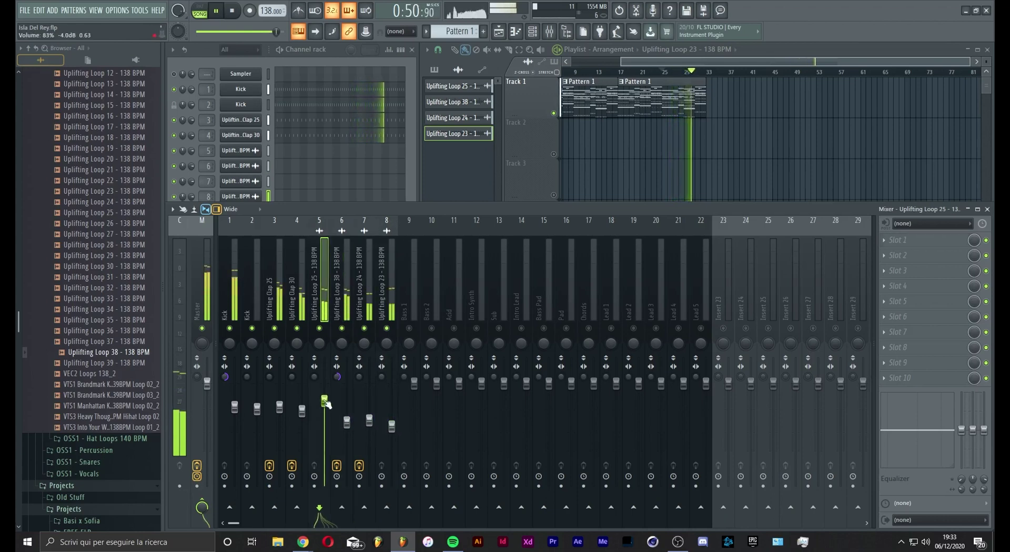
left_click(279, 307)
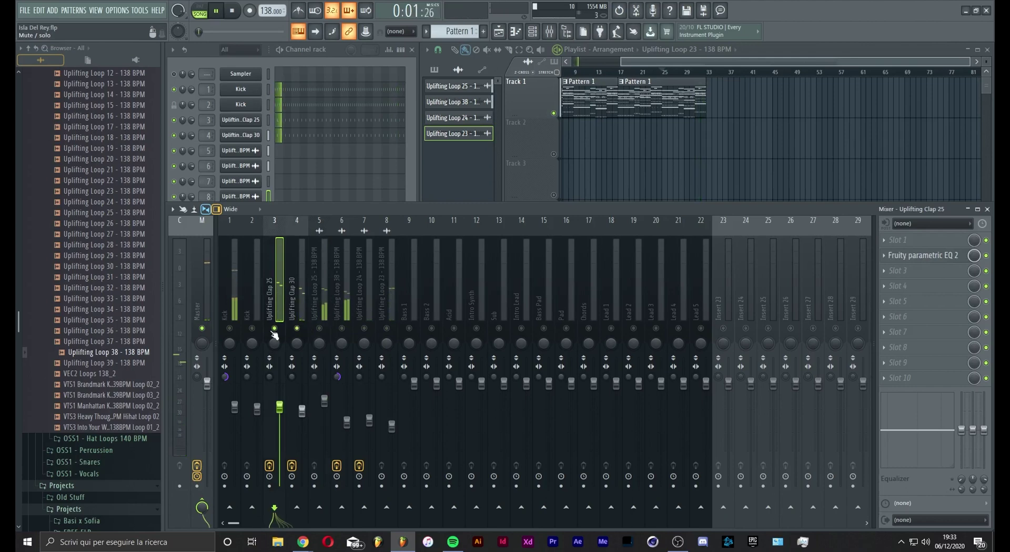
Add Fruity Parametric EQ 2 in Clap 30's second slot, dipping mids near 967 Hz, cutting lows, lifting highs
left_click(302, 311)
left_click(937, 253)
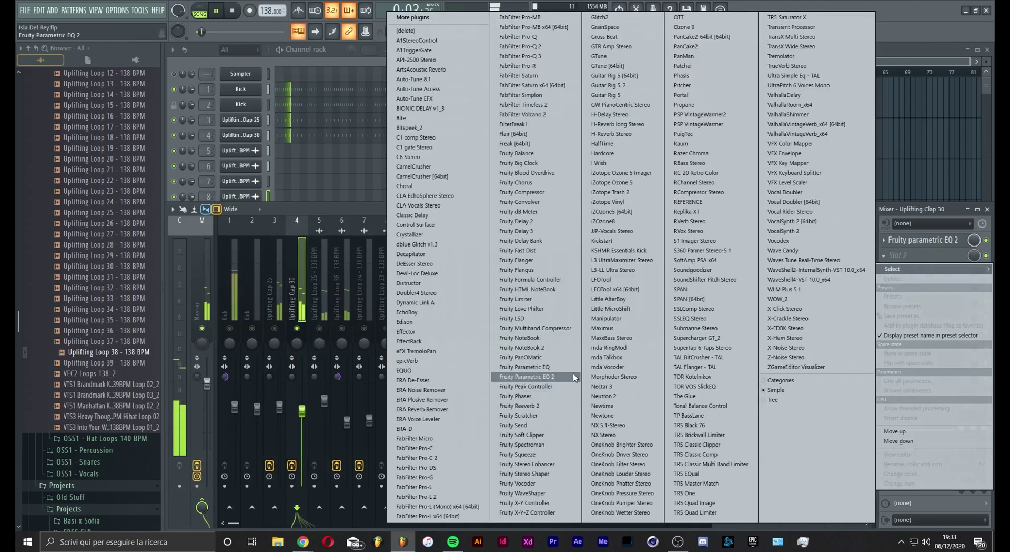
left_click(573, 374)
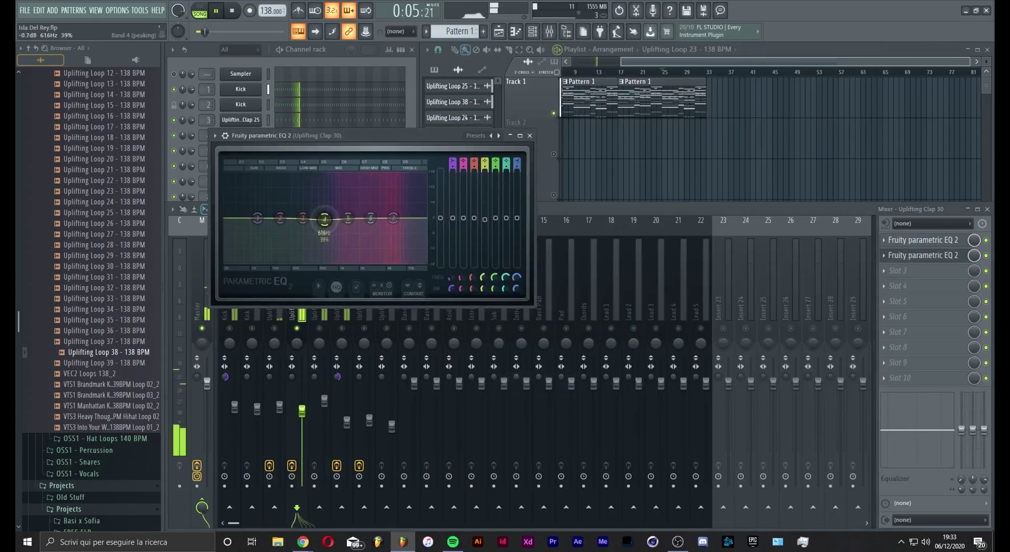
left_click_drag(326, 217, 411, 180)
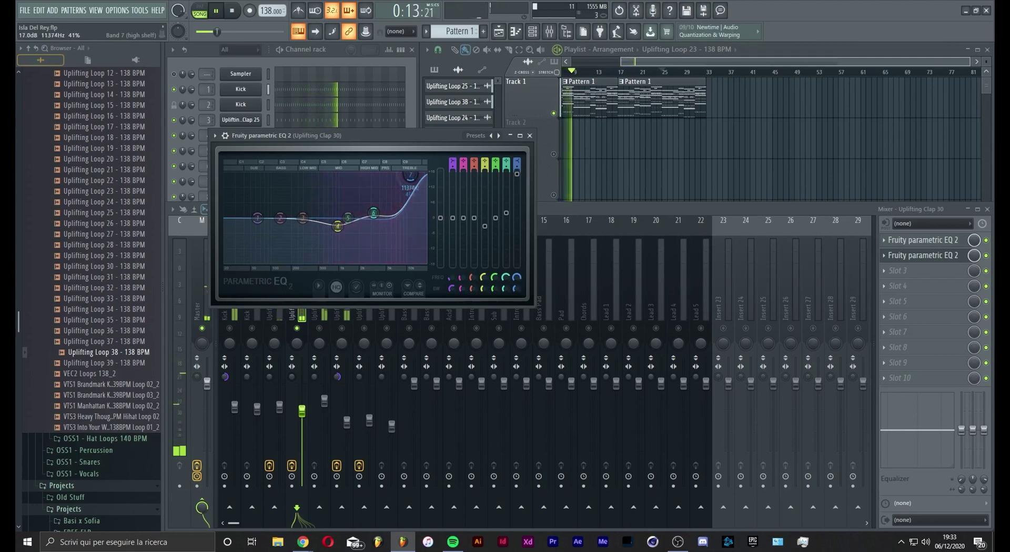
left_click_drag(258, 218, 265, 262)
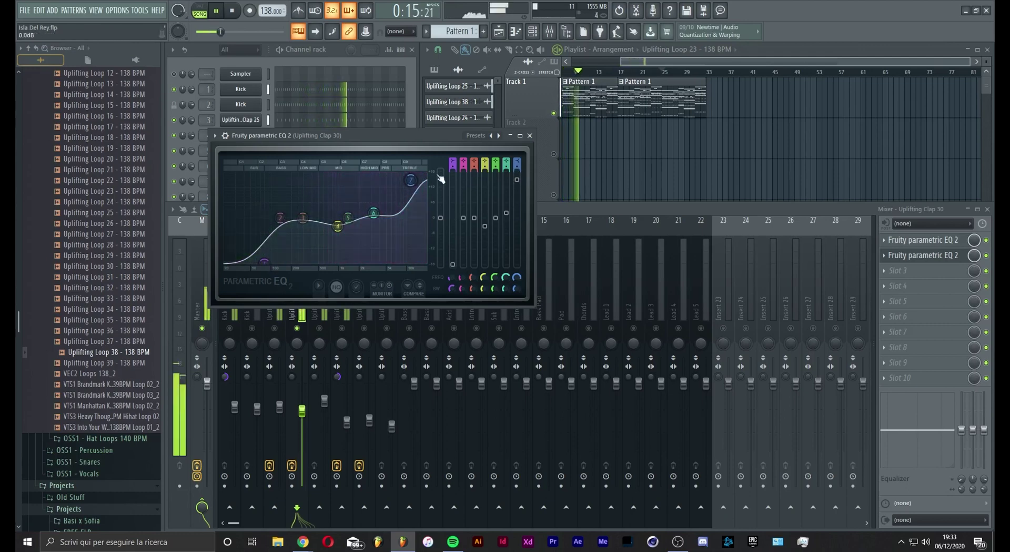
left_click_drag(410, 180, 407, 178)
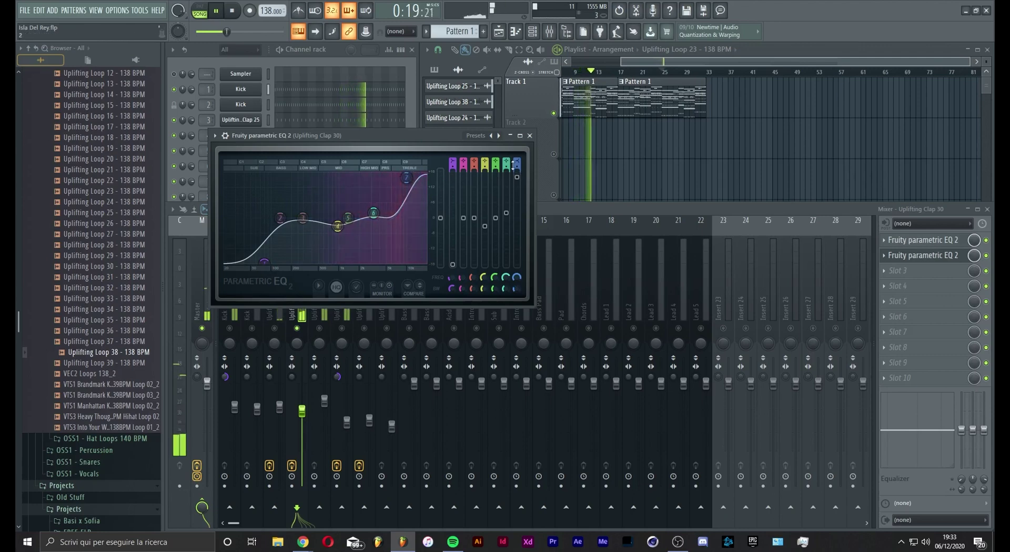
left_click(530, 136)
Unmute the Loop 25, Clap 25, Loop 38, Loop 24 and Loop 23 inserts
left_click(320, 328)
left_click(274, 328)
left_click(342, 328)
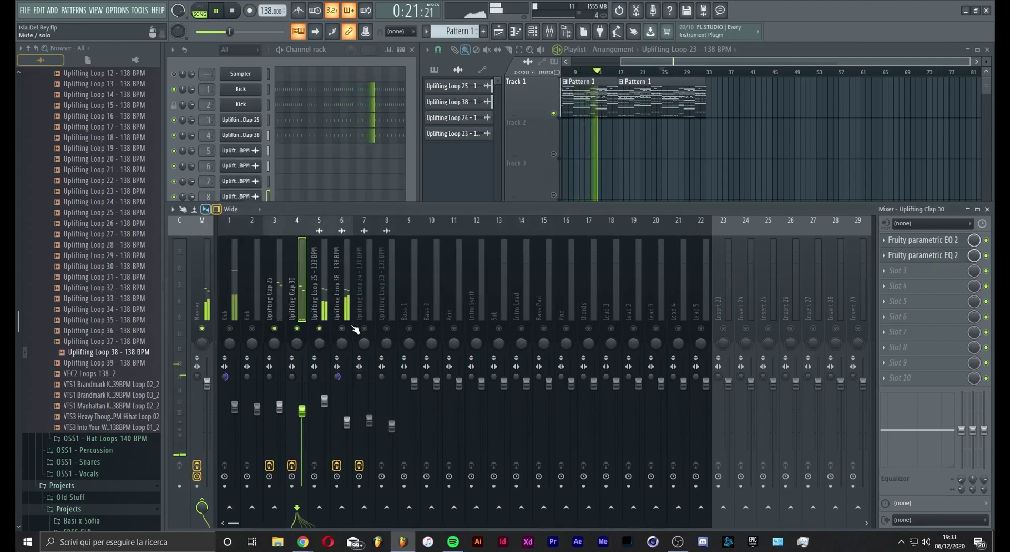
left_click(364, 328)
left_click(387, 328)
Unmute the Kick and Loop 23 inserts, remove Track 2's stray clip, and stop playback
left_click(387, 328)
left_click(230, 328)
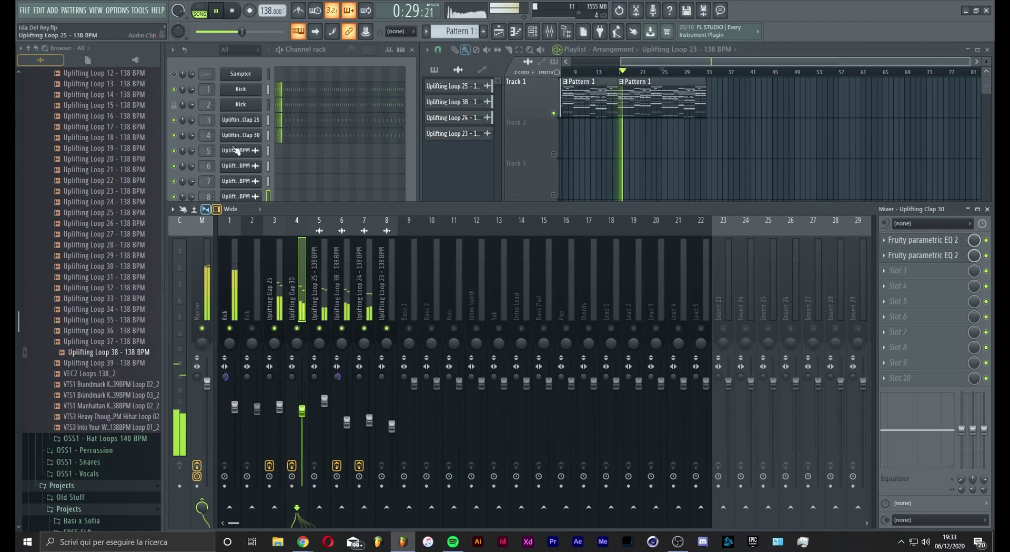
left_click(628, 143)
right_click(650, 145)
left_click(646, 107)
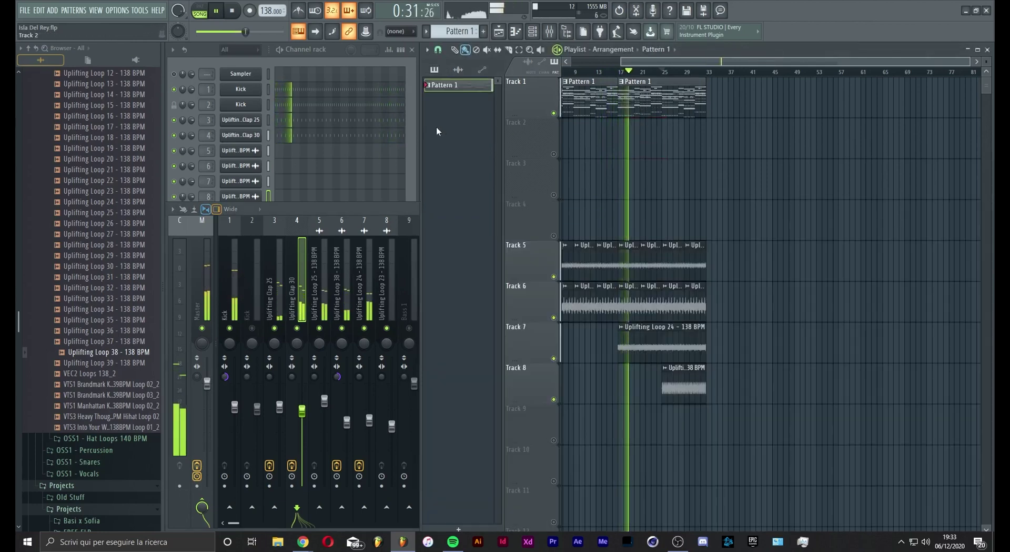
left_click(407, 155)
key("space")
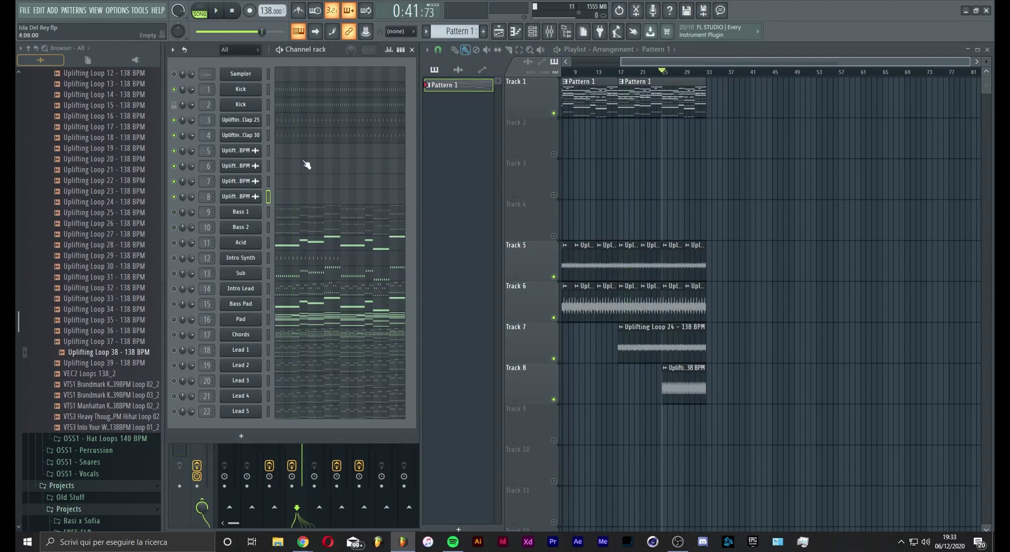